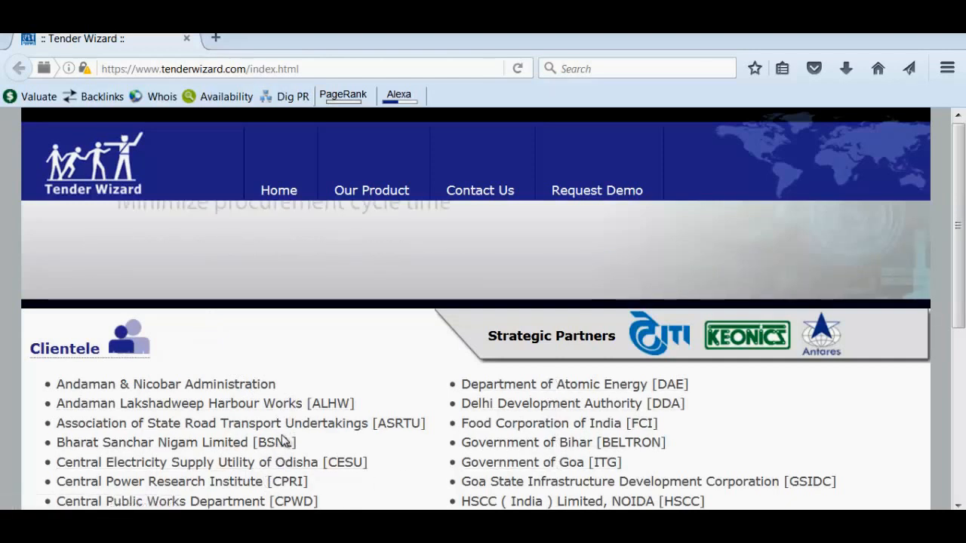
- Open the Bharat Sanchar Nigam Limited [BSNL] portal from the clientele list and submit the account's user ID and login password
left_click(243, 451)
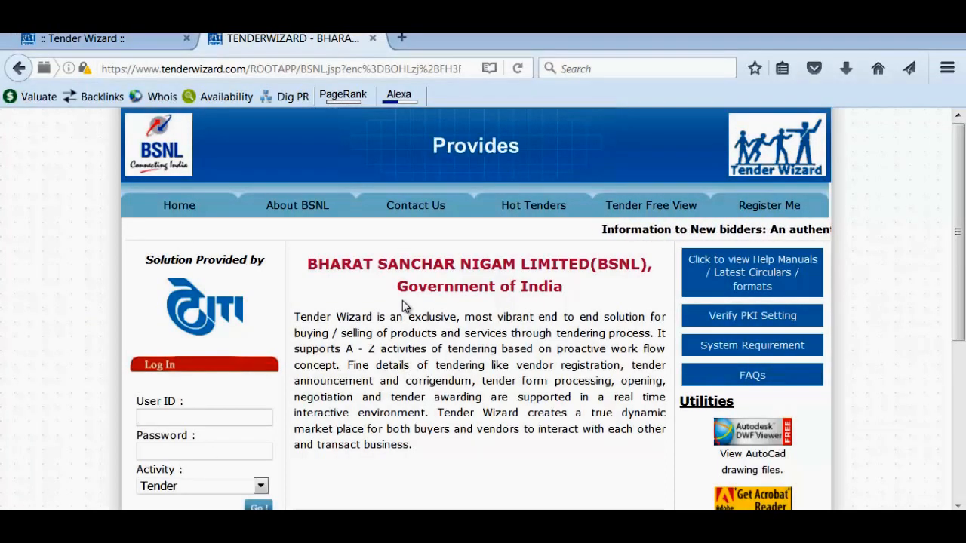
scroll(401, 306, "down", 3)
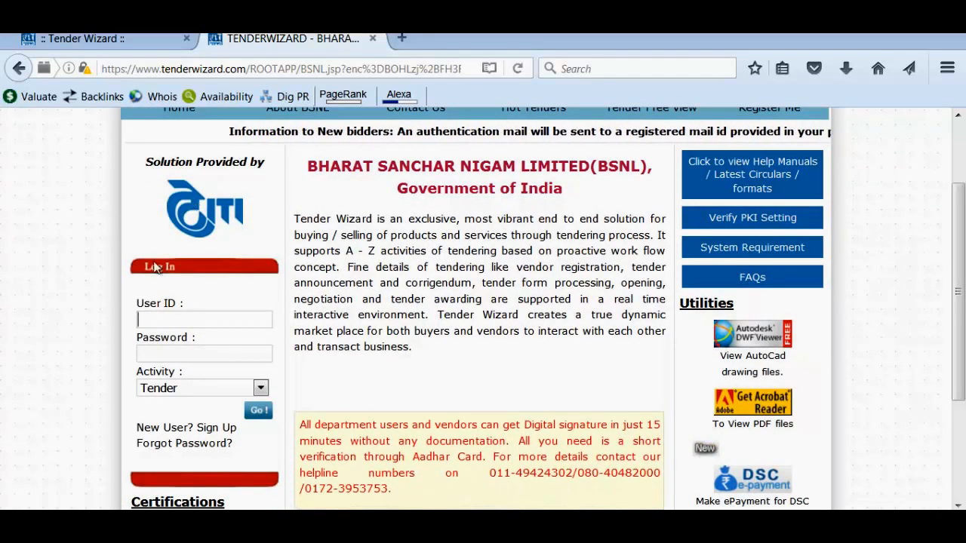
left_click(172, 325)
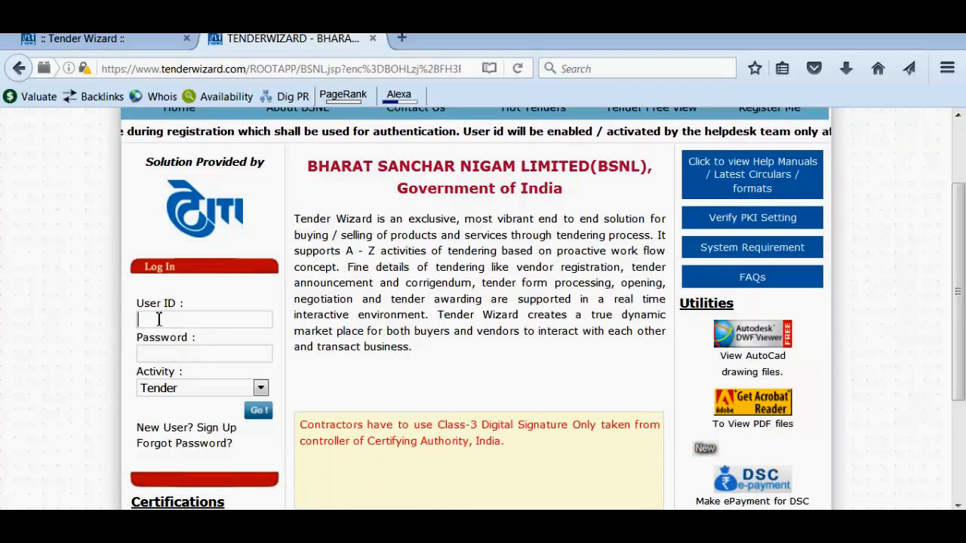
type("D")
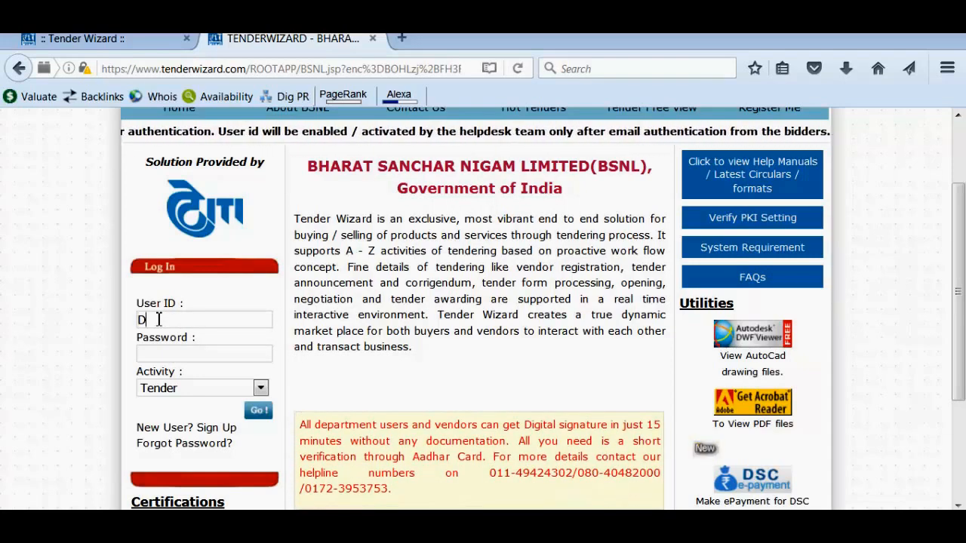
type("010")
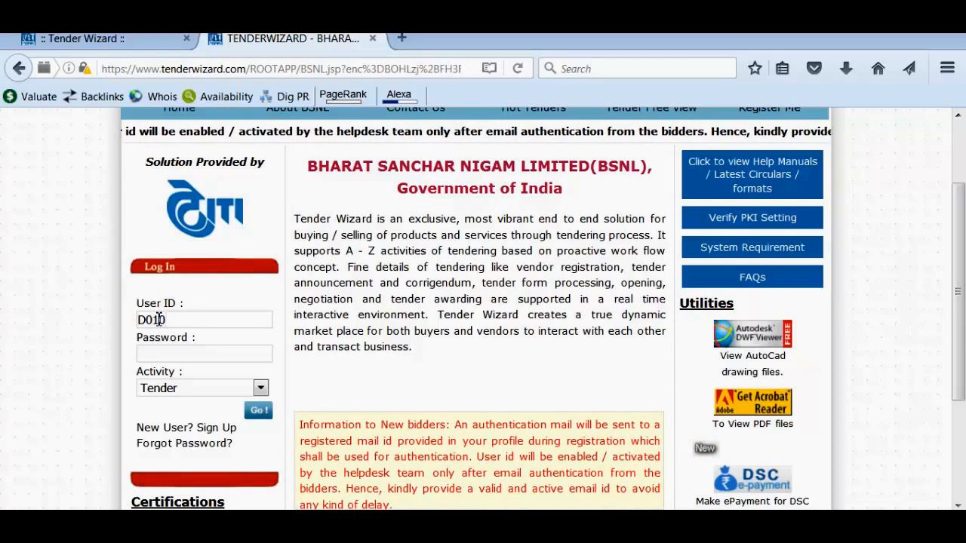
type("UPGDET")
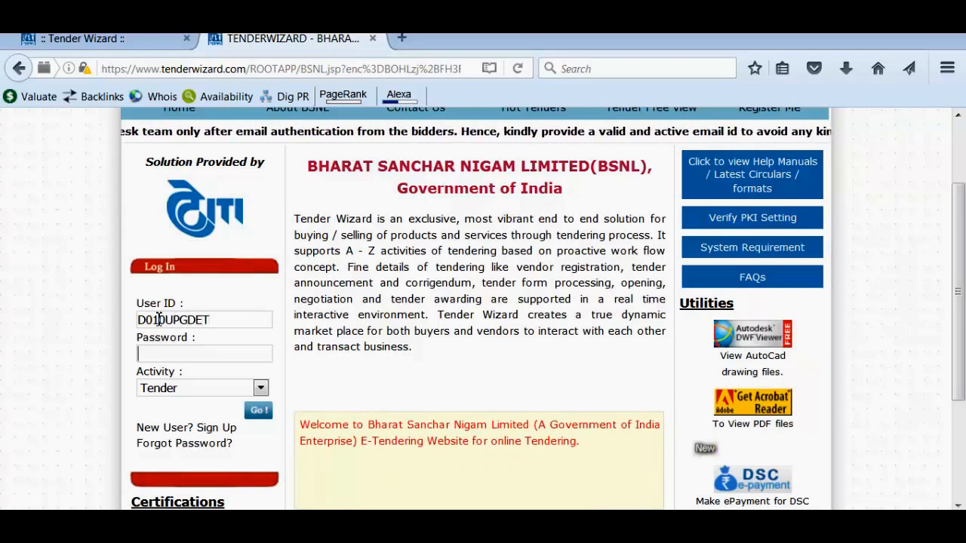
type("••••••••••••")
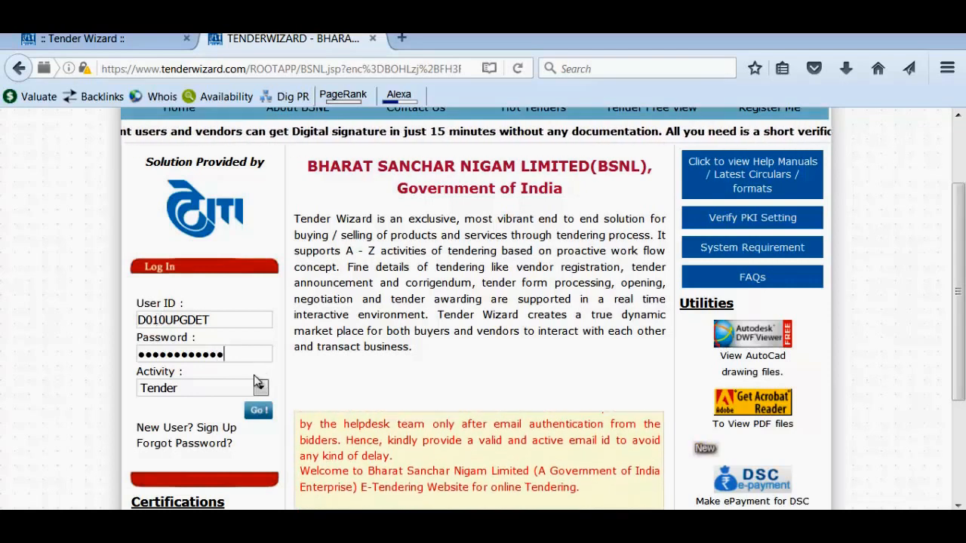
left_click(258, 410)
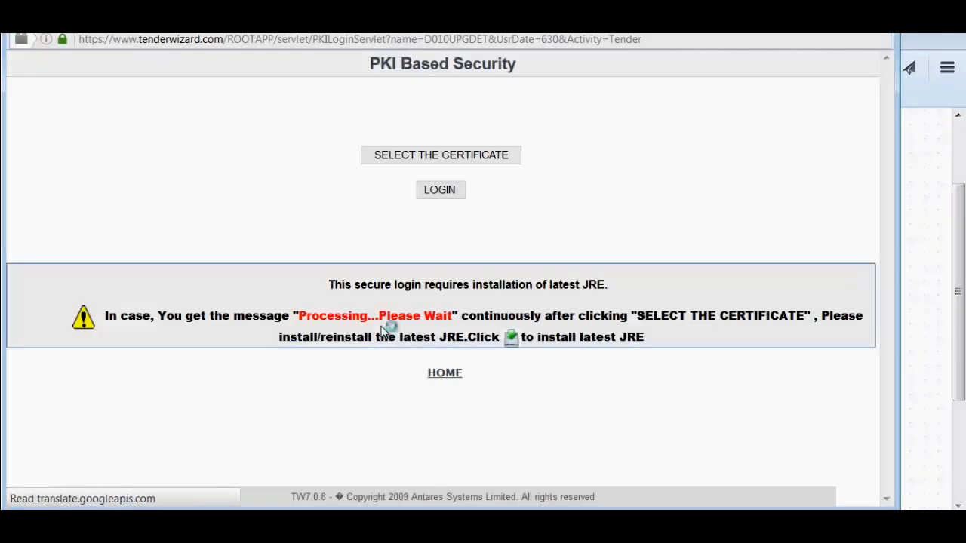
- Open the latest JRE installation help, review the Java and browser setting instructions from start to end, and close that page
left_click(511, 341)
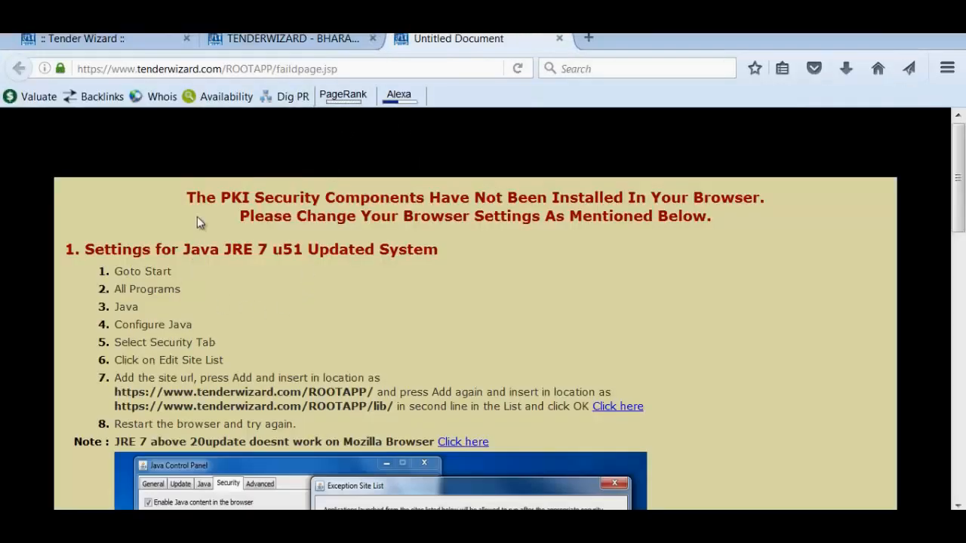
scroll(295, 231, "down", 4)
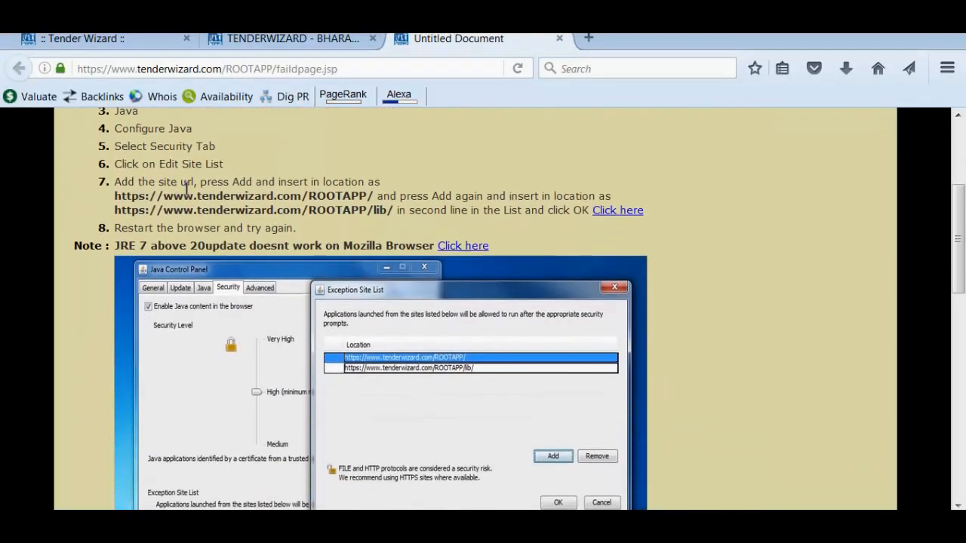
scroll(188, 189, "up", 2)
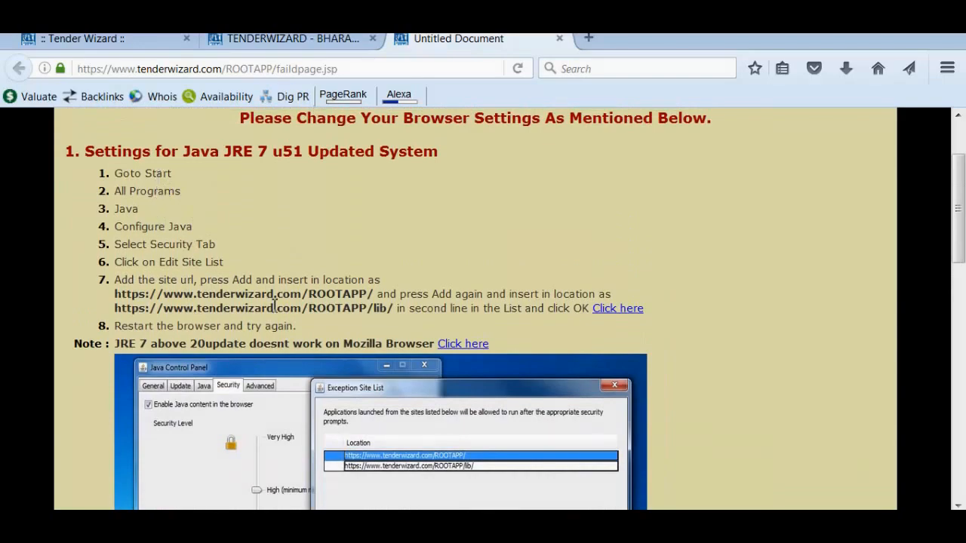
scroll(275, 304, "down", 3)
scroll(272, 287, "down", 4)
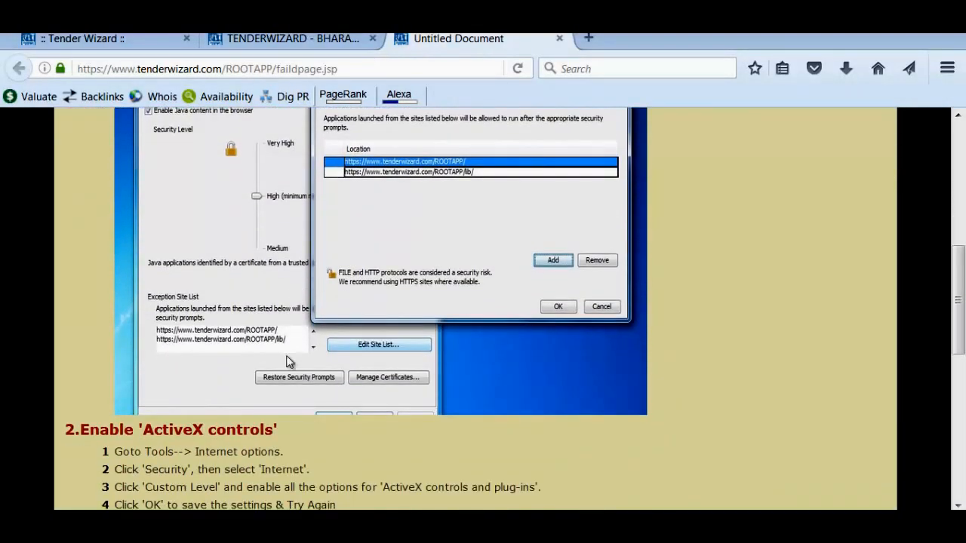
scroll(287, 362, "down", 10)
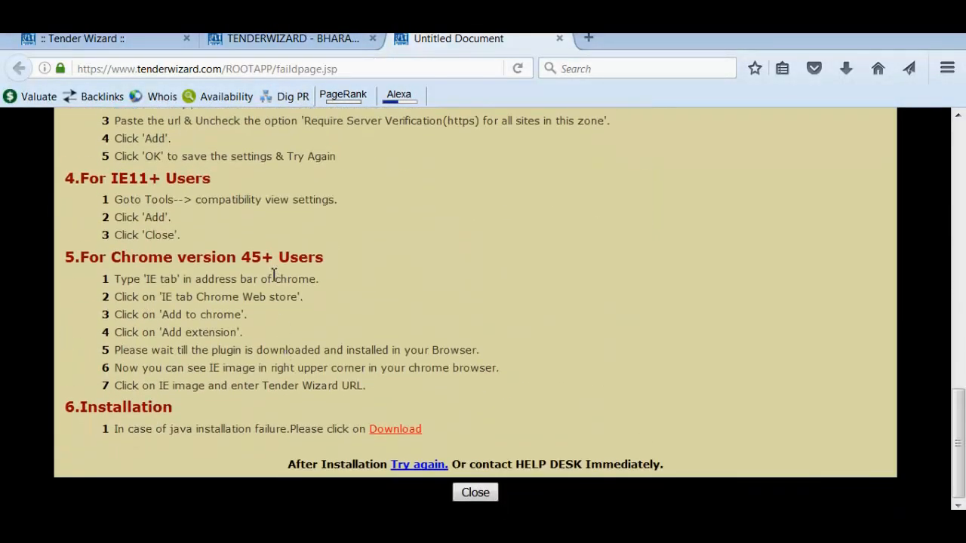
scroll(274, 274, "up", 10)
scroll(423, 230, "up", 10)
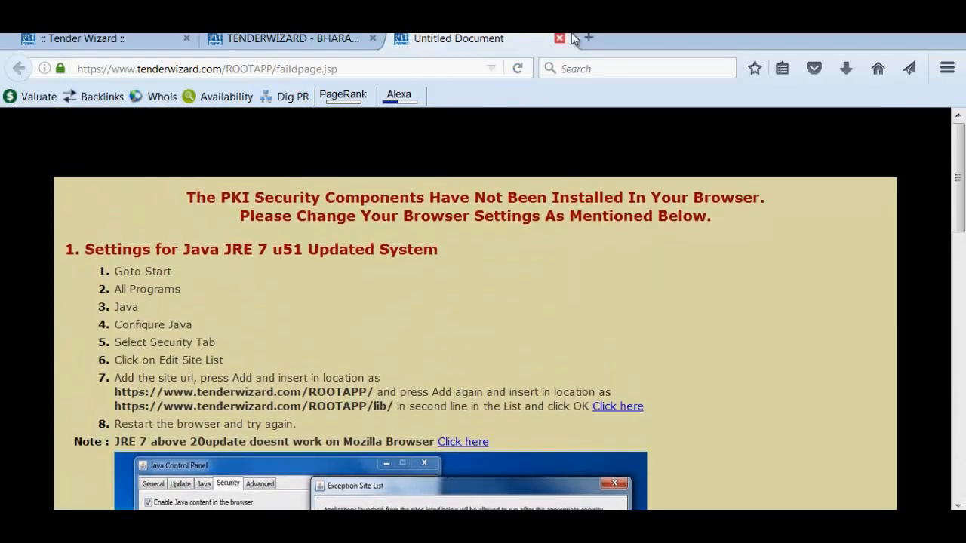
left_click(560, 38)
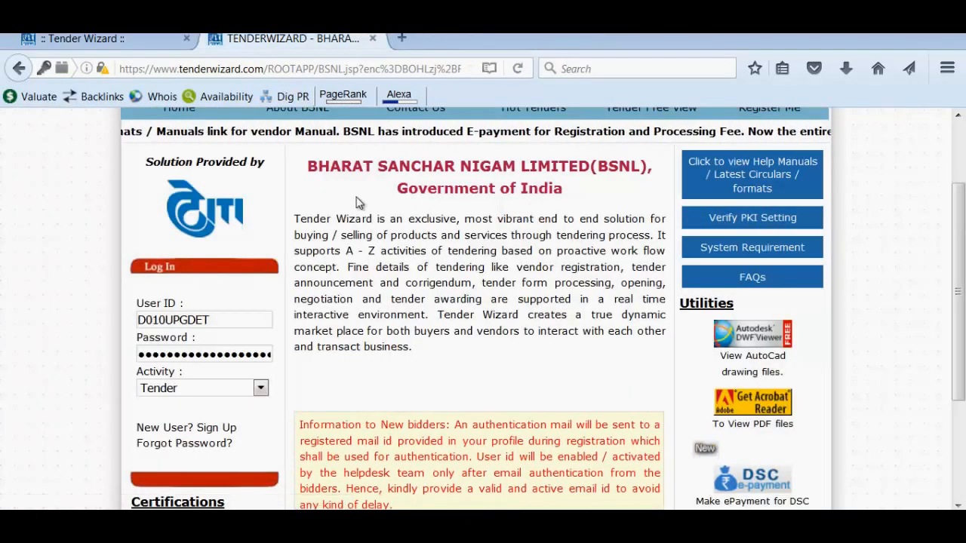
- Return to the PKI Based Security window, select the listed eToken certificate, and authenticate it with the User PIN
left_click(124, 41)
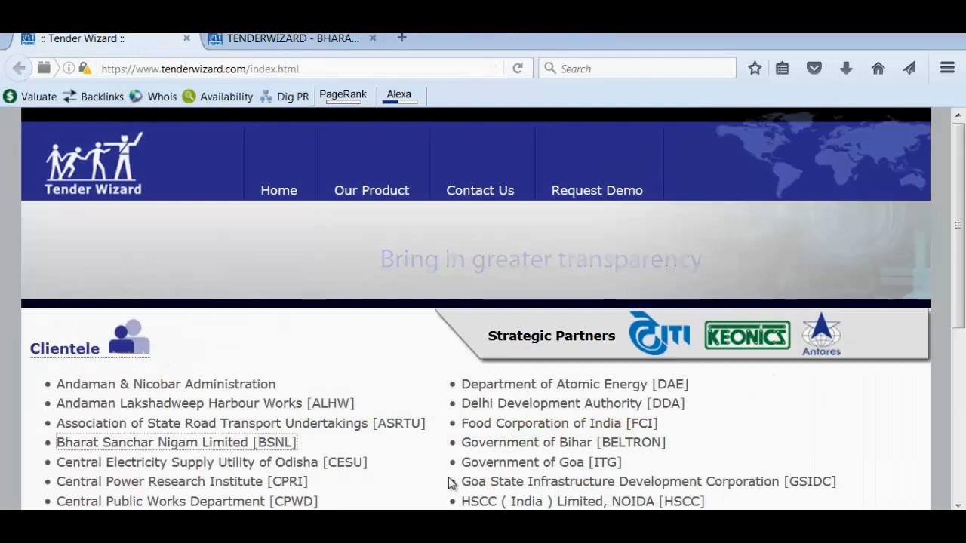
left_click(386, 526)
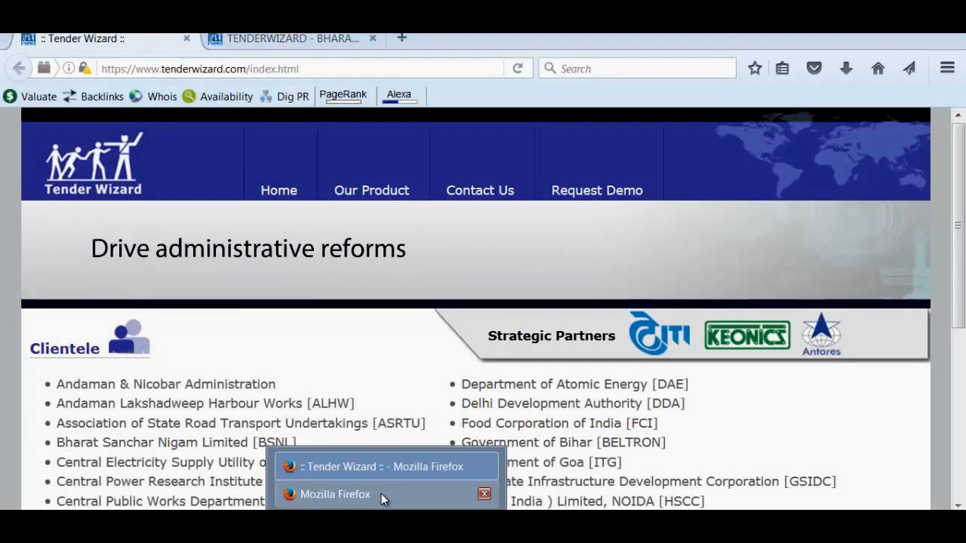
left_click(381, 493)
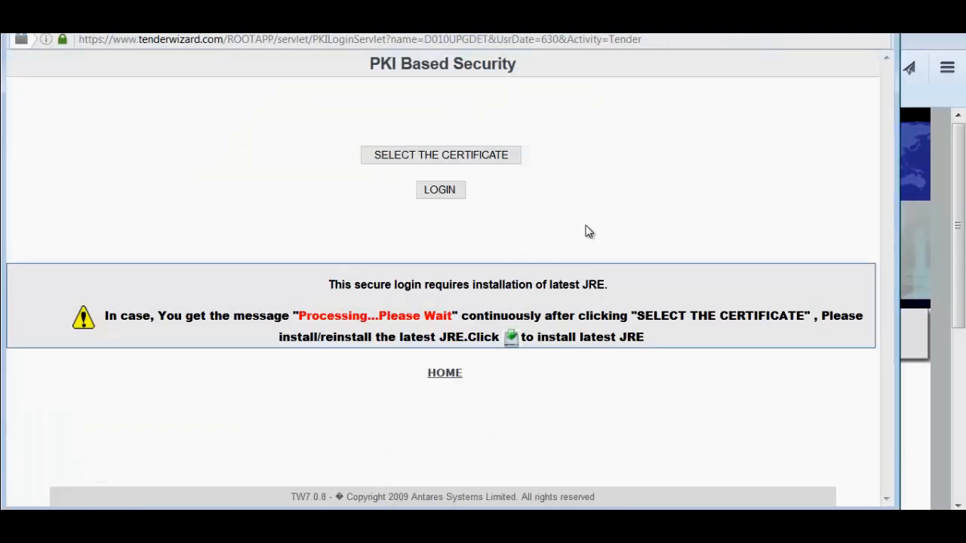
left_click(443, 158)
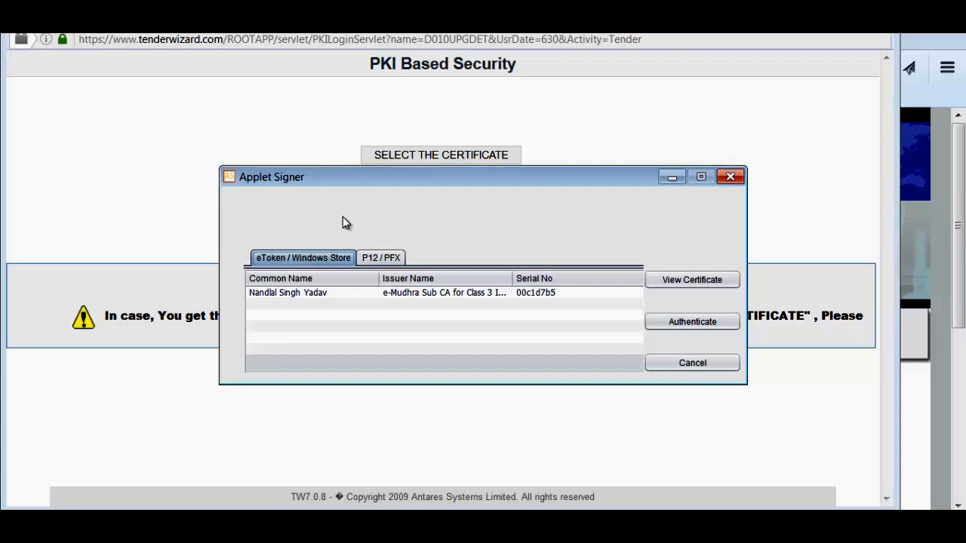
left_click(273, 300)
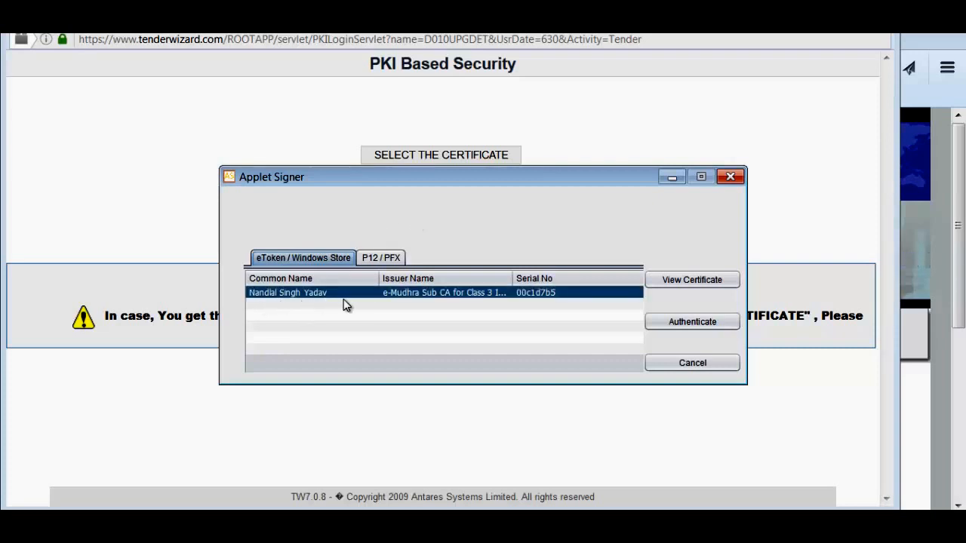
left_click(663, 322)
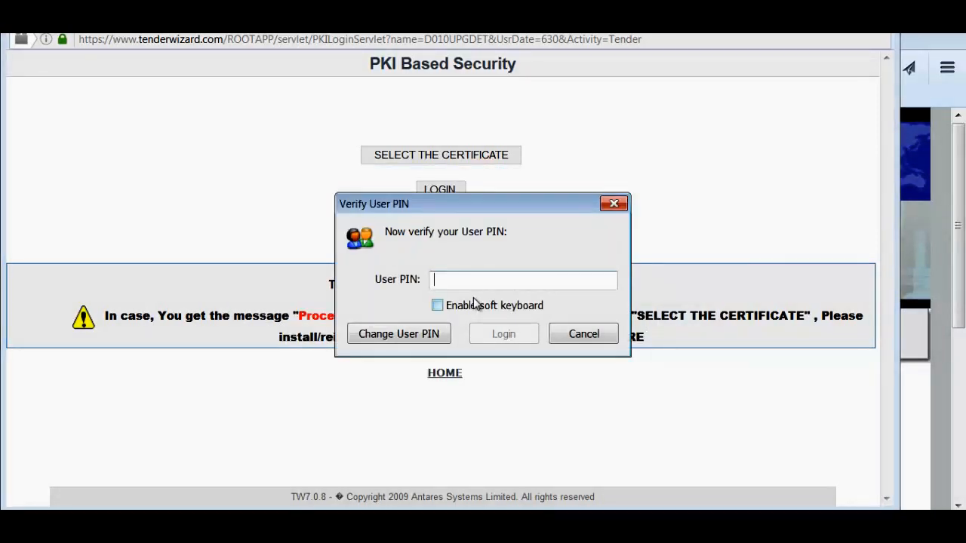
type("********")
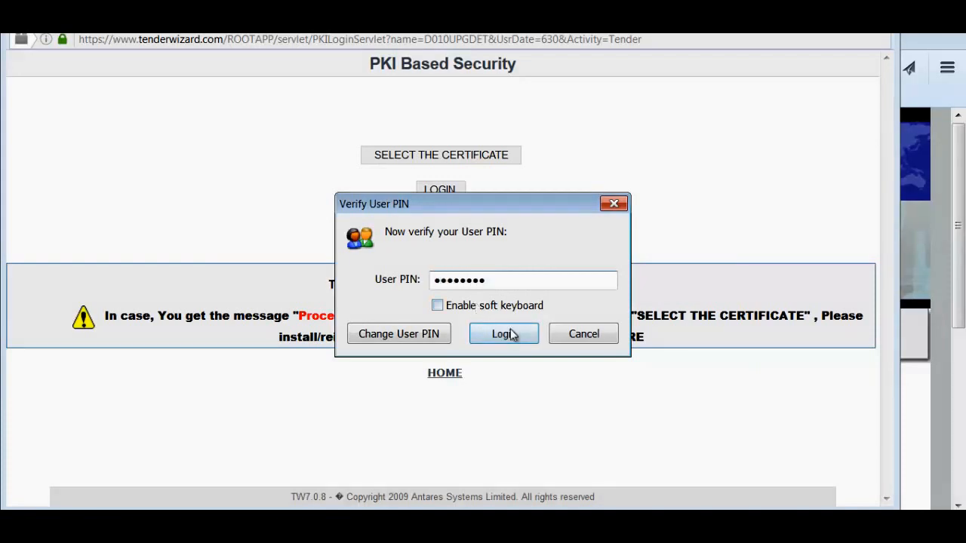
left_click(503, 334)
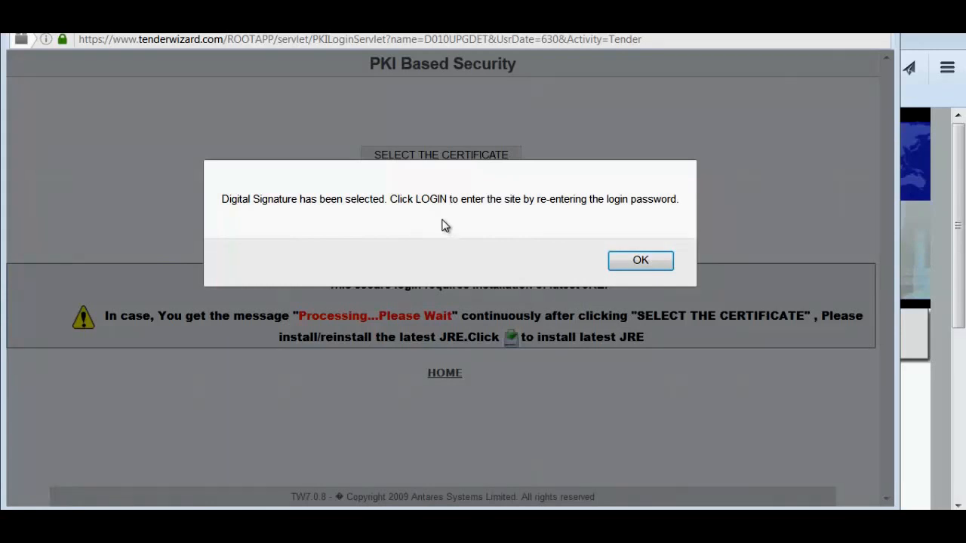
left_click(653, 260)
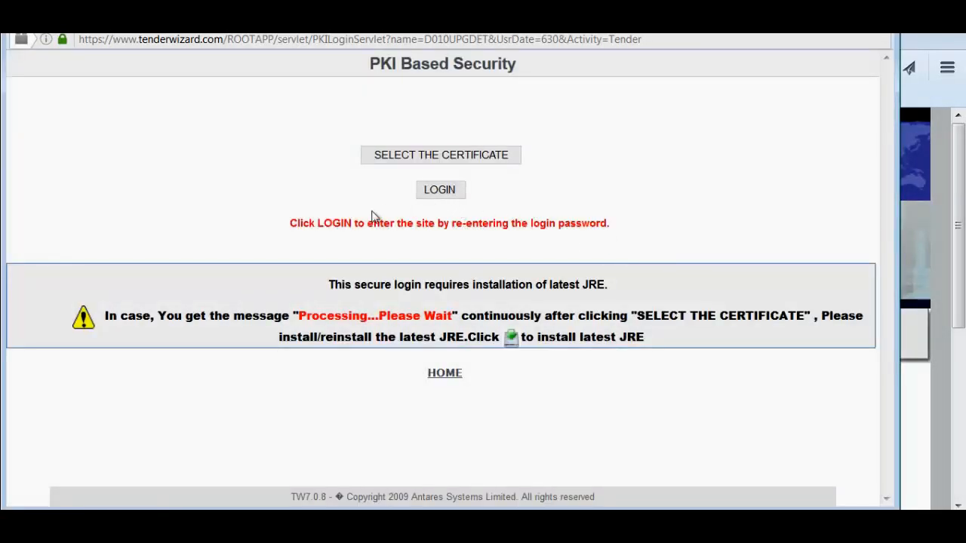
- Proceed with the PKI login by re-entering the login password, and dismiss the browser's offer to remember it
left_click_drag(291, 227, 594, 231)
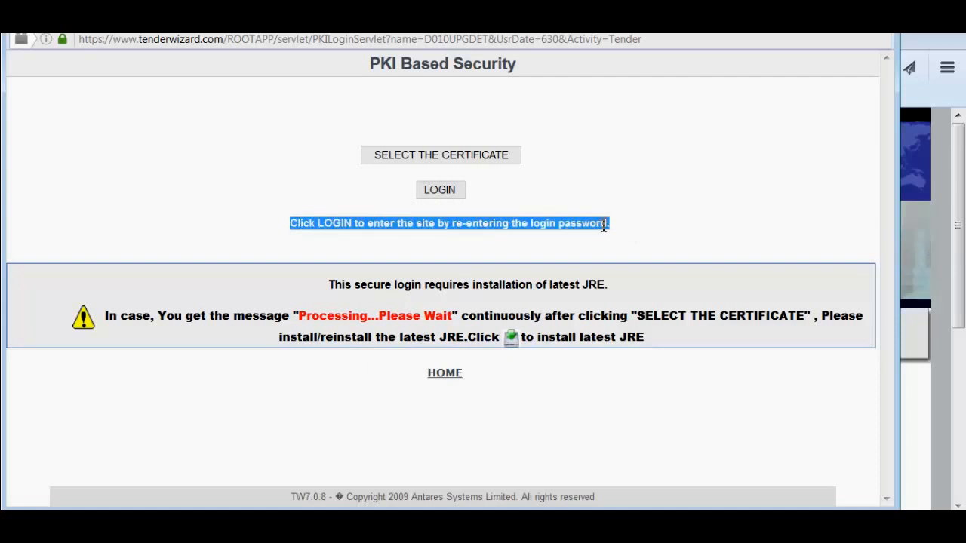
left_click(584, 215)
left_click(448, 196)
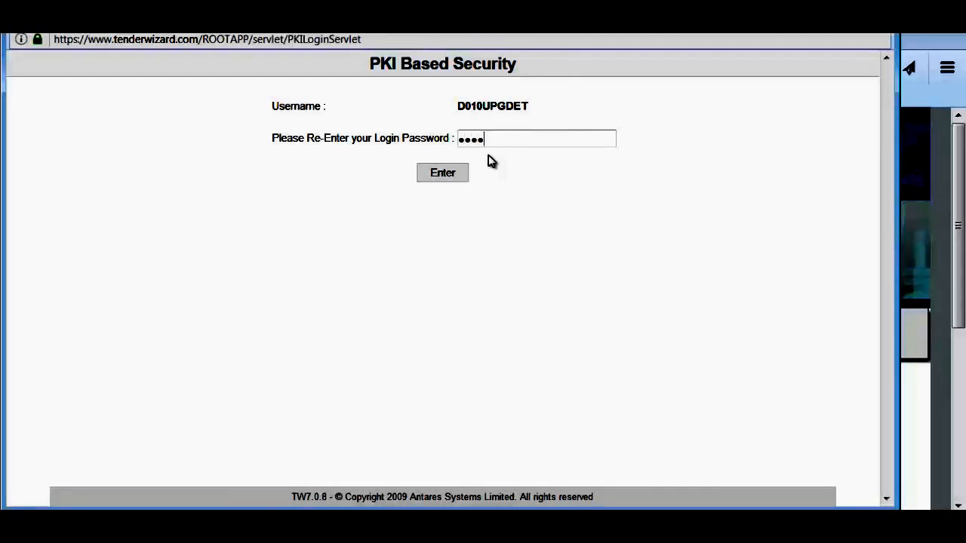
type("***")
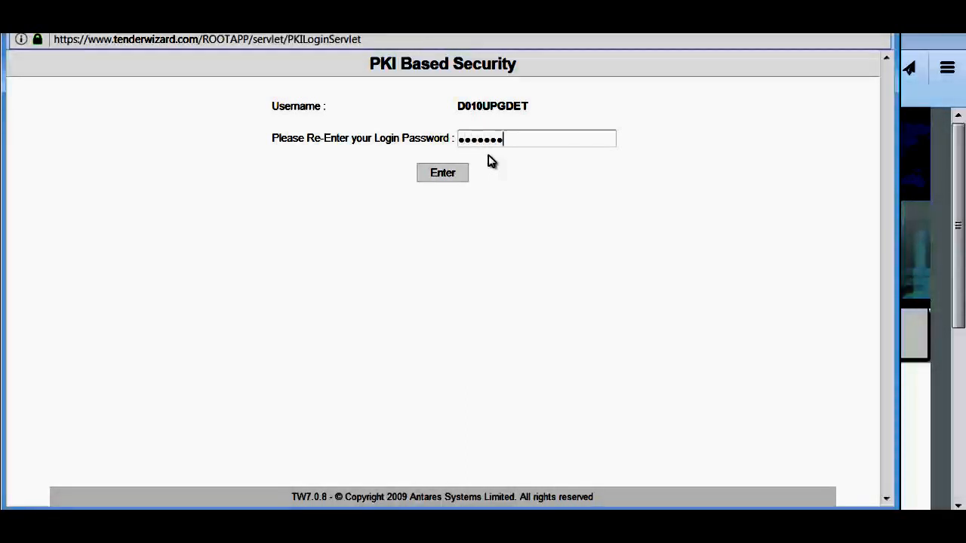
type("***")
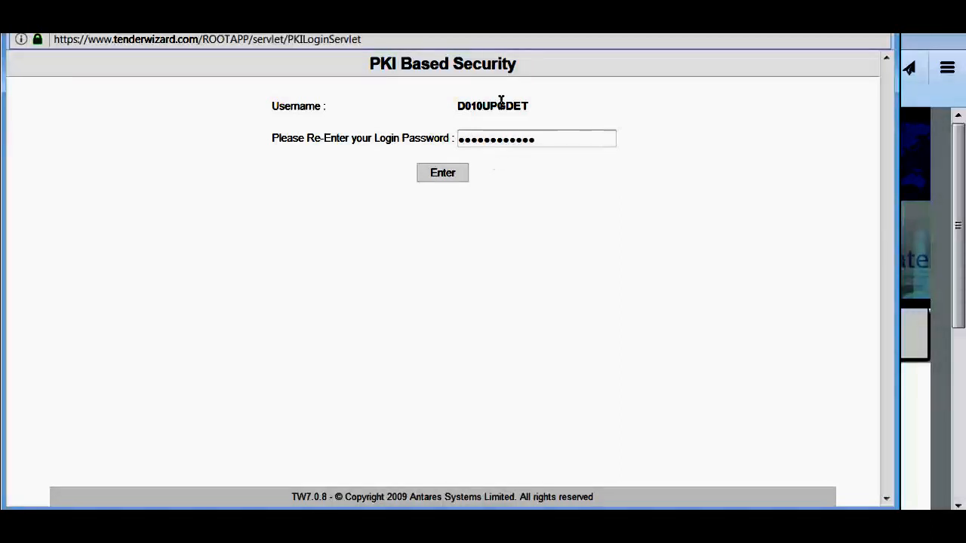
left_click(457, 176)
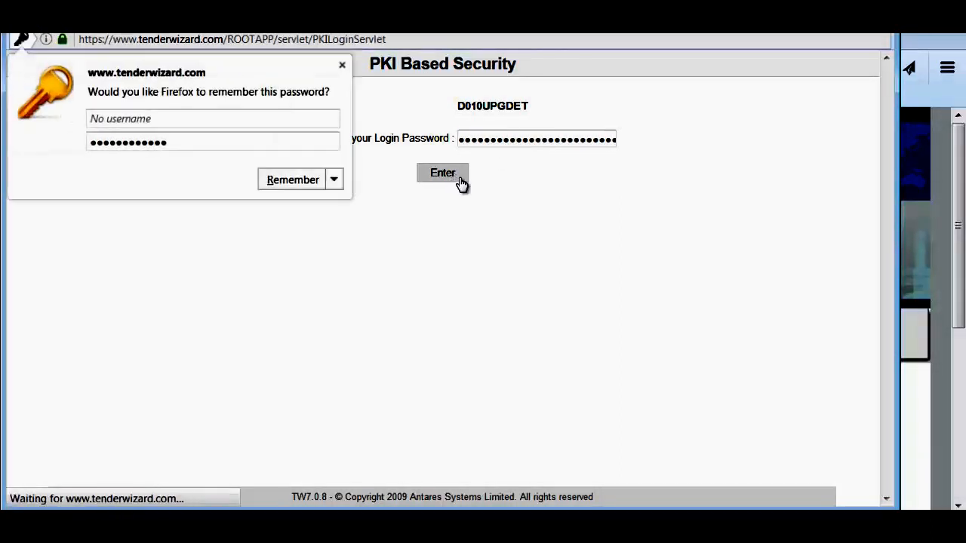
left_click(342, 66)
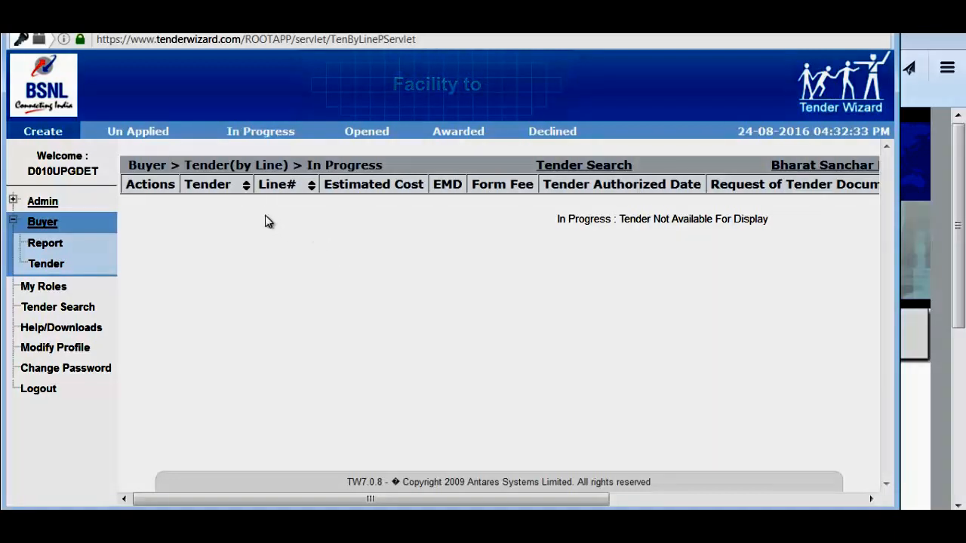
- Open tender creation and start a new tender with the TWO BID SYSTEM template
left_click(47, 134)
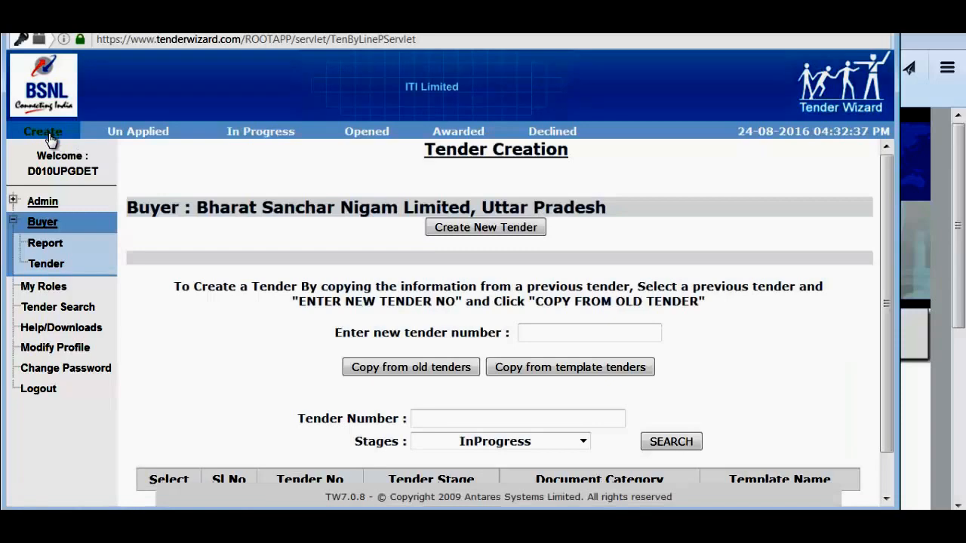
scroll(309, 275, "down", 1)
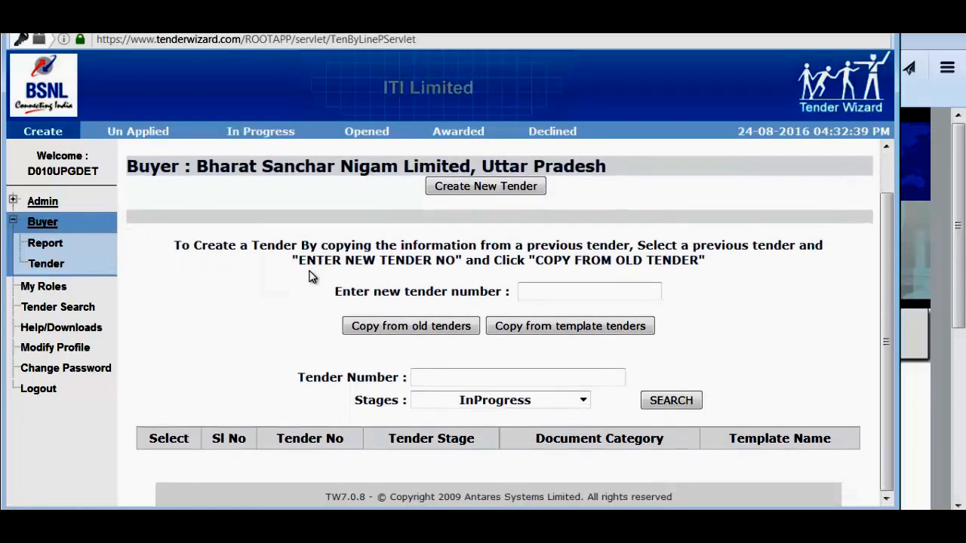
scroll(309, 276, "up", 1)
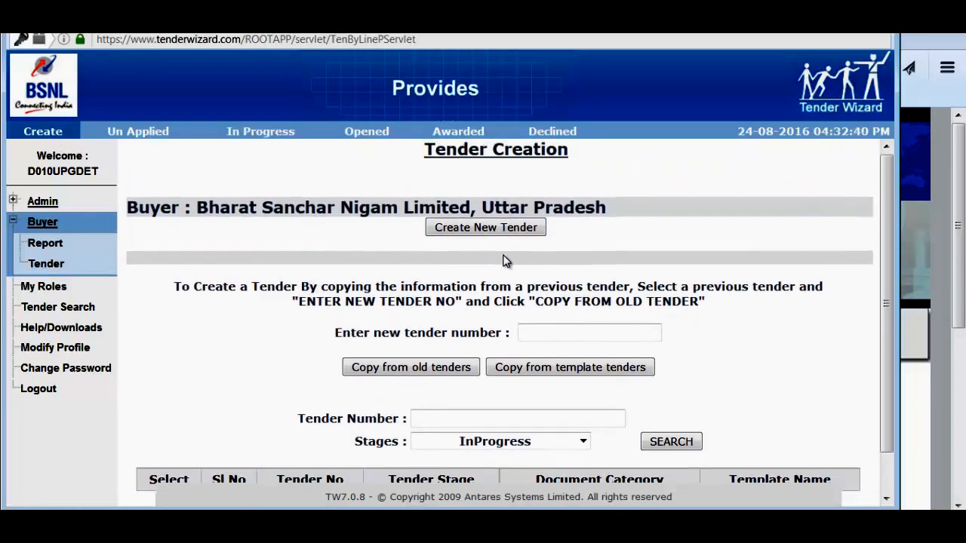
left_click(477, 228)
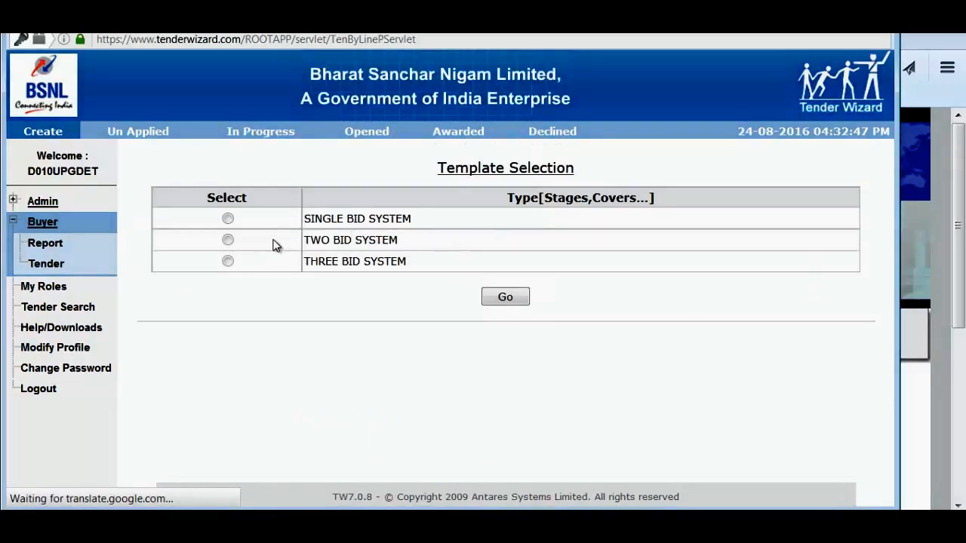
left_click(227, 240)
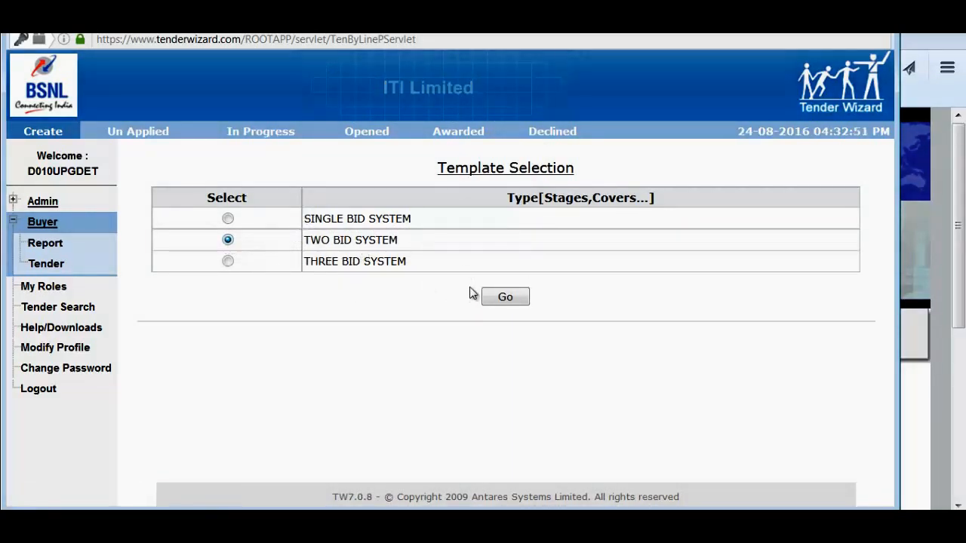
left_click(503, 297)
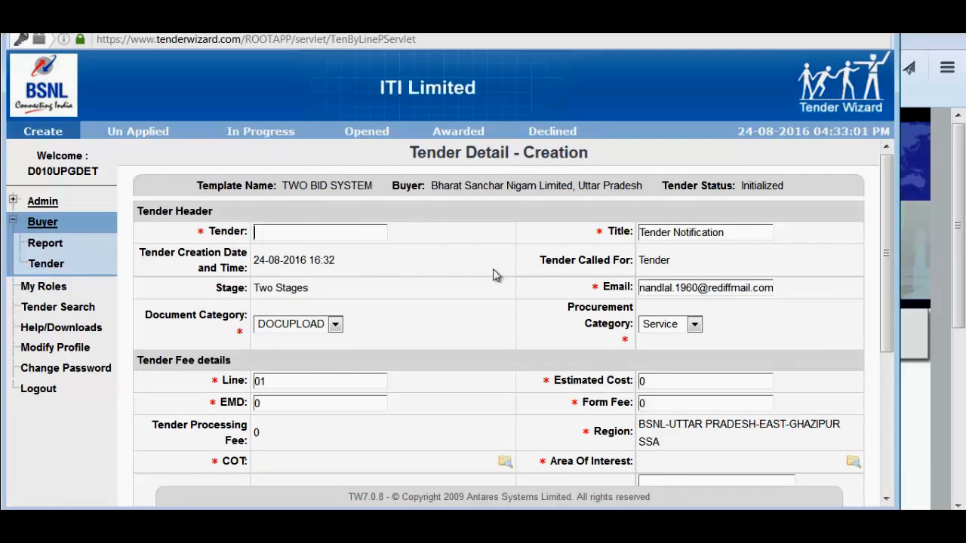
- Review the fields of the blank tender detail form from start to end, and go back without saving
scroll(337, 323, "down", 3)
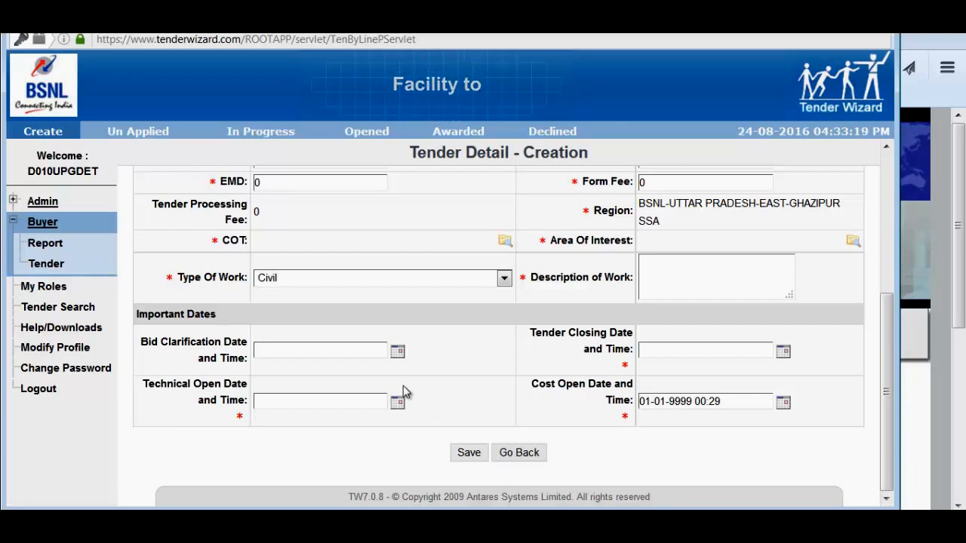
scroll(424, 286, "up", 3)
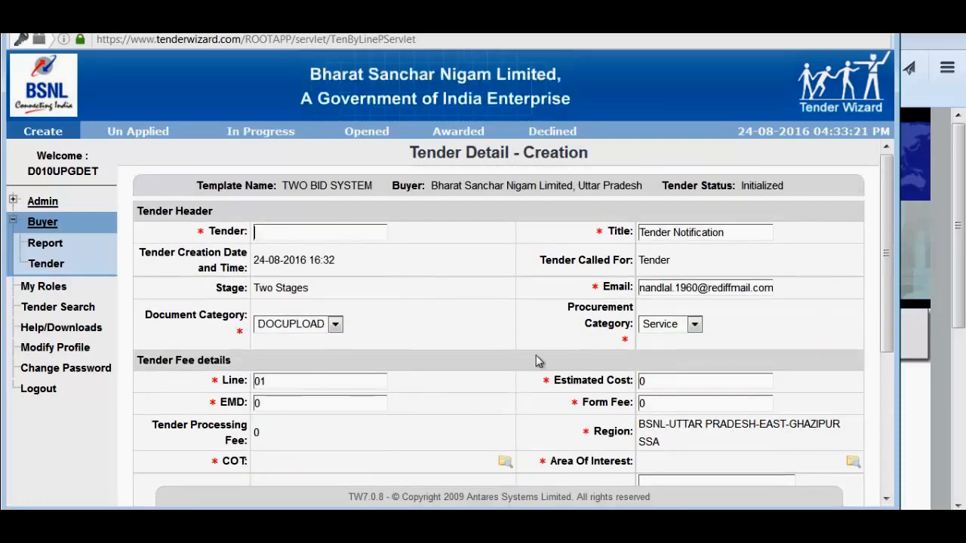
scroll(537, 361, "down", 3)
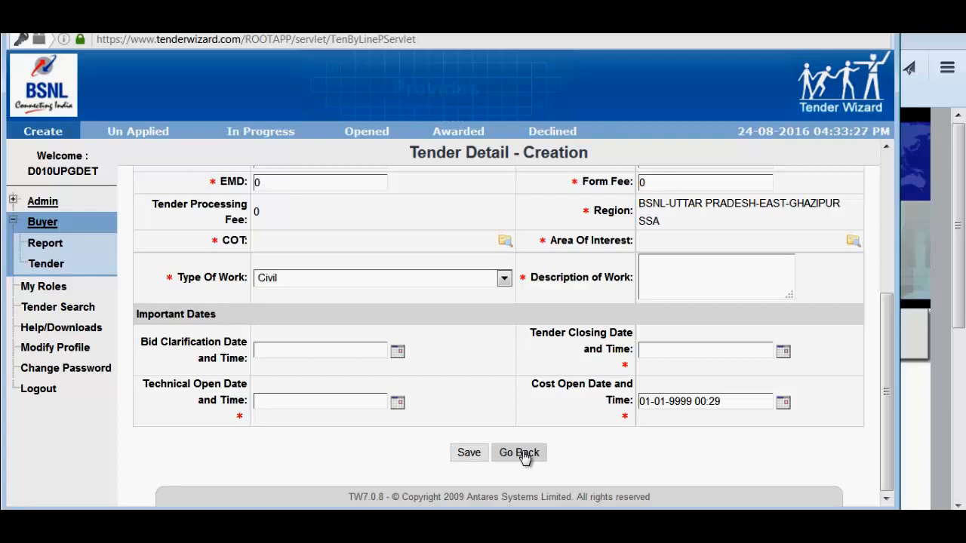
left_click(524, 456)
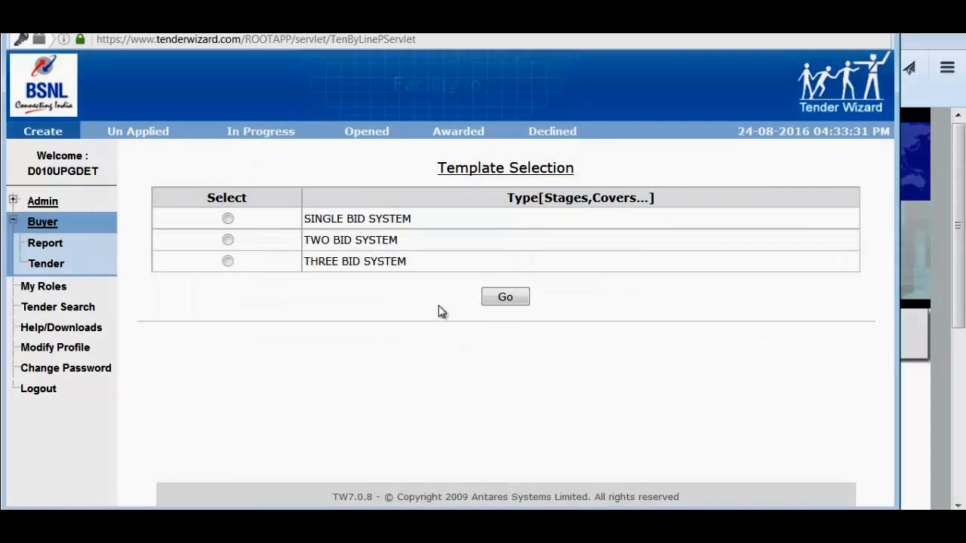
- Reopen tender creation, search the tenders at the UnApplied stage, and select TDM-GZP/PLG/NOFN/MANIHARI BLOCK/16-17/11 as the source
left_click(38, 135)
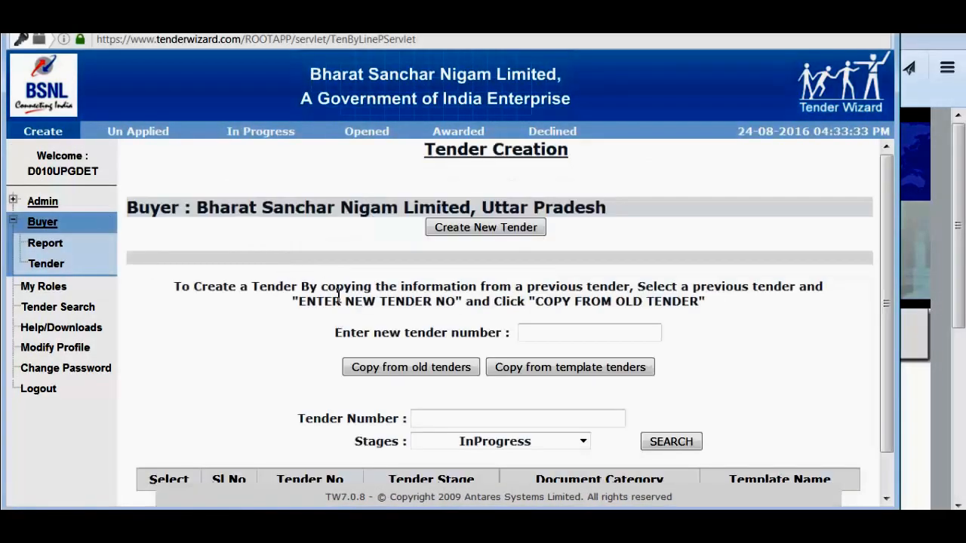
scroll(287, 281, "down", 1)
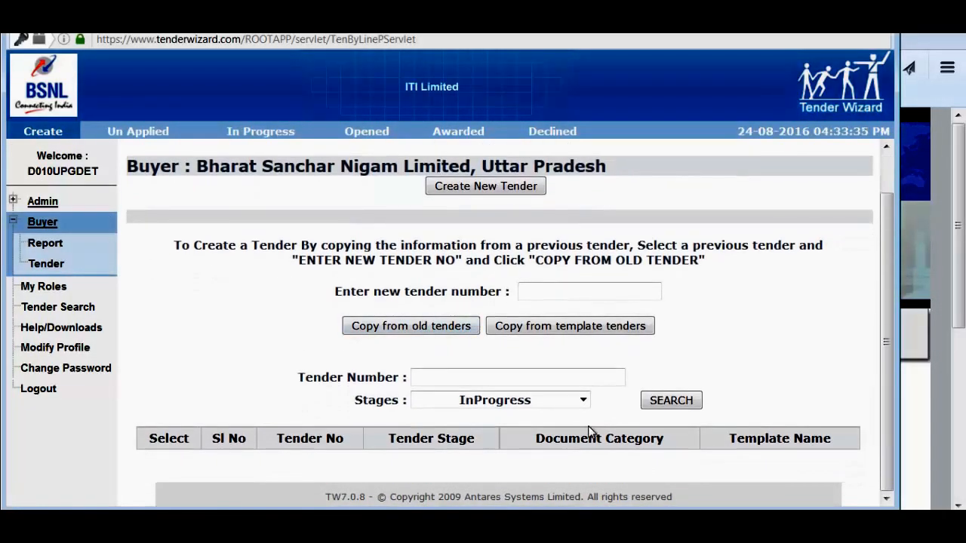
left_click(516, 406)
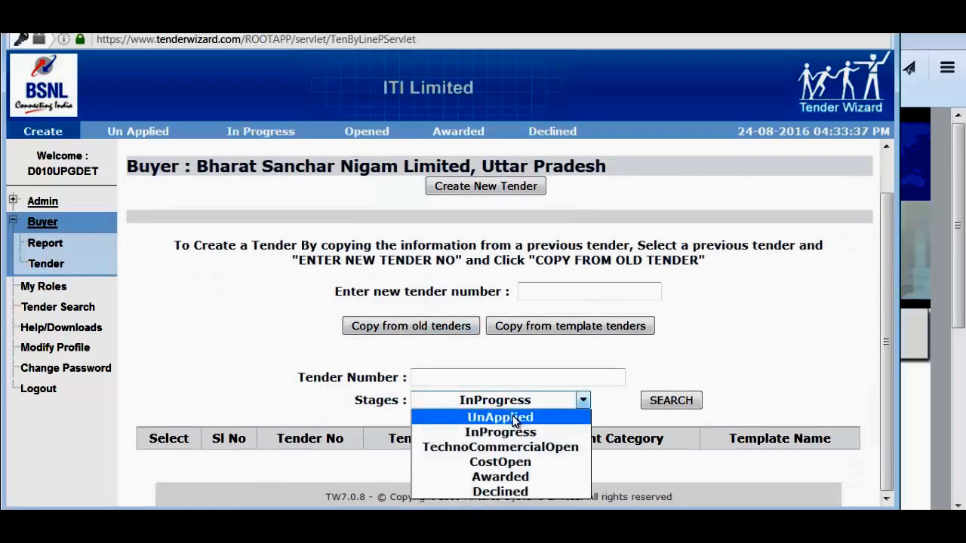
left_click(516, 418)
left_click(671, 401)
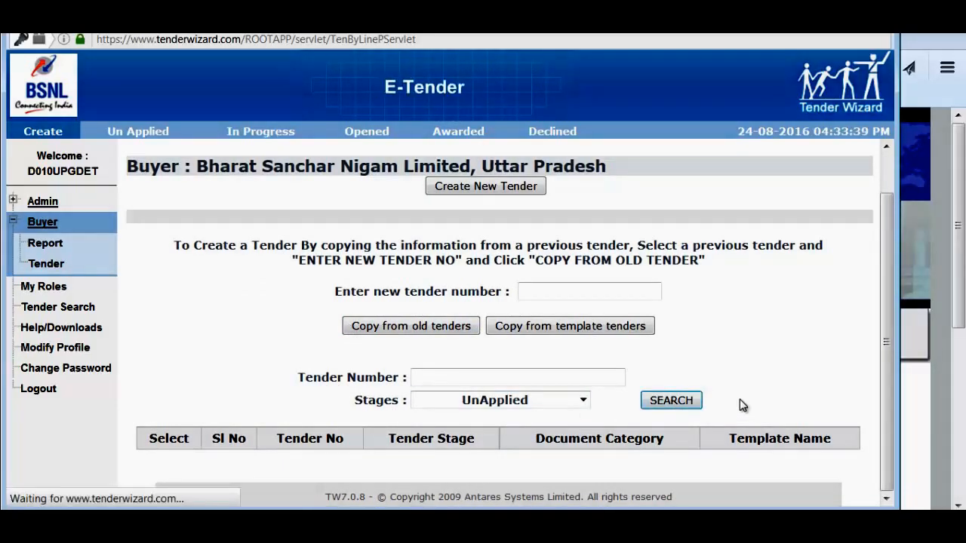
scroll(747, 324, "down", 4)
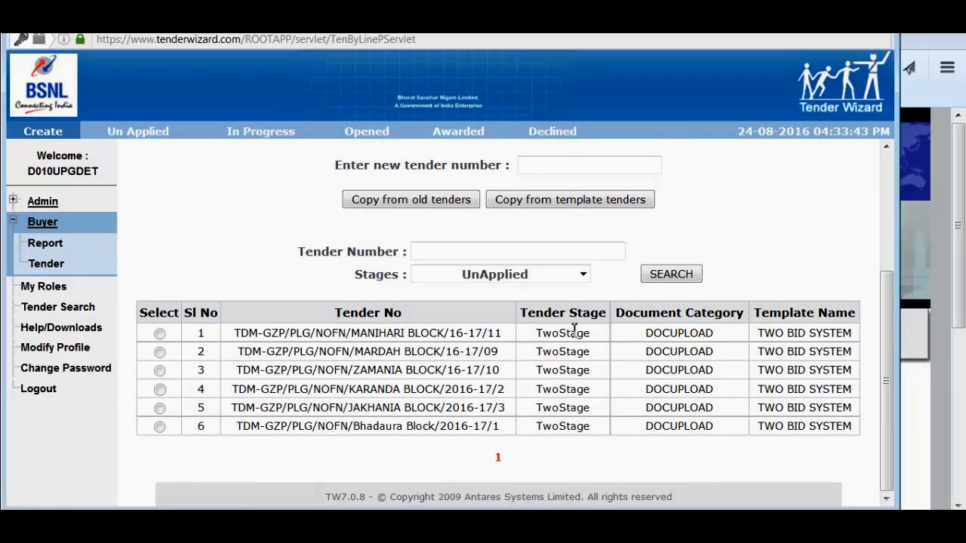
left_click(159, 334)
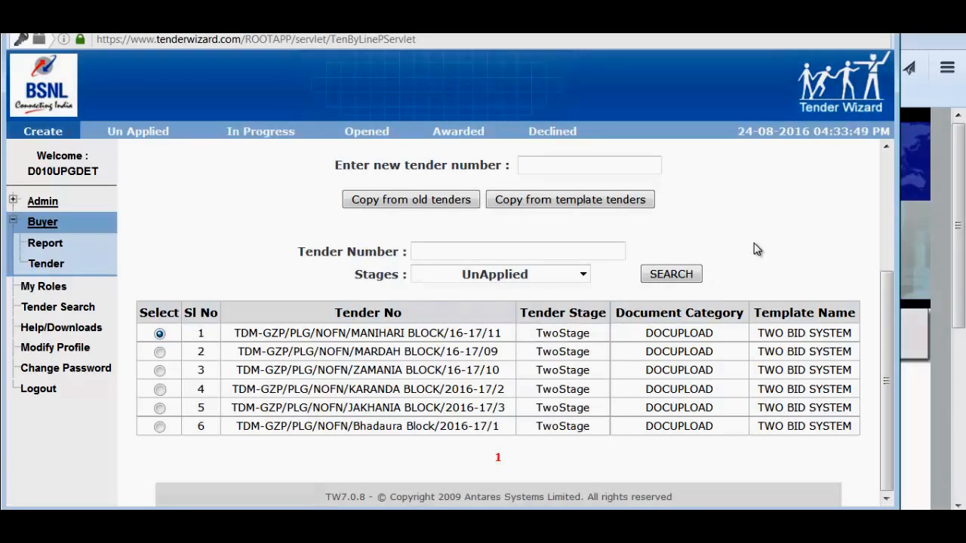
scroll(757, 248, "up", 3)
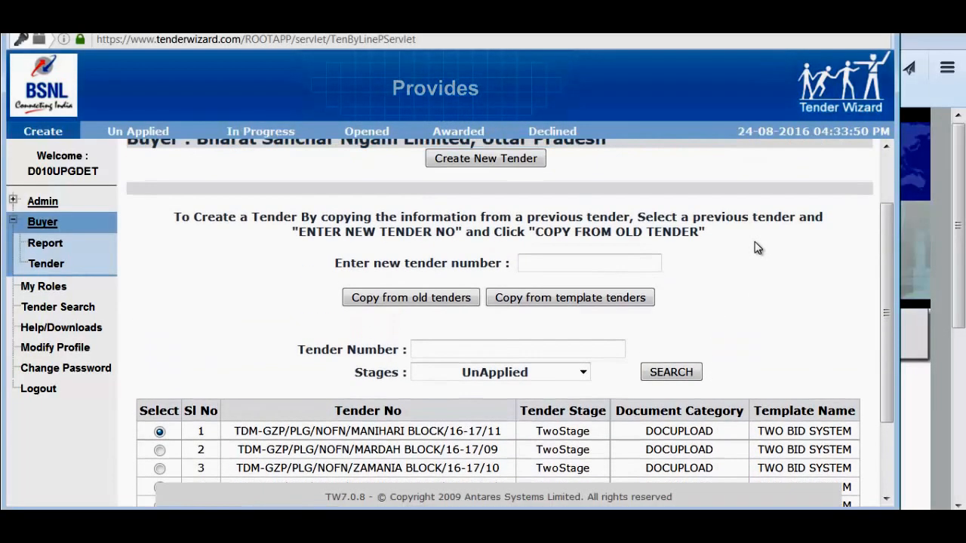
- Fill in the new tender number from the suggested ZAMANIA BLOCK entry and replace the block name with Sadat
left_click(542, 269)
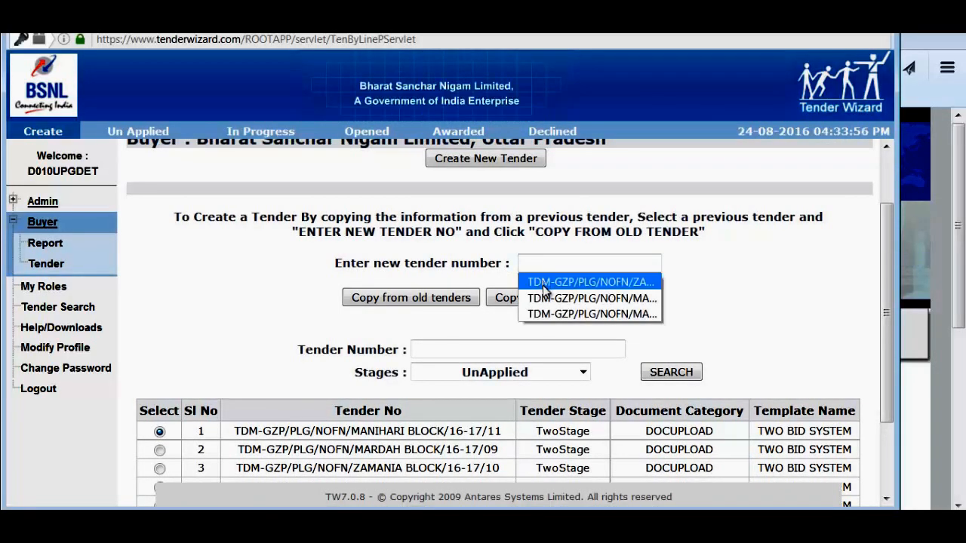
left_click(544, 283)
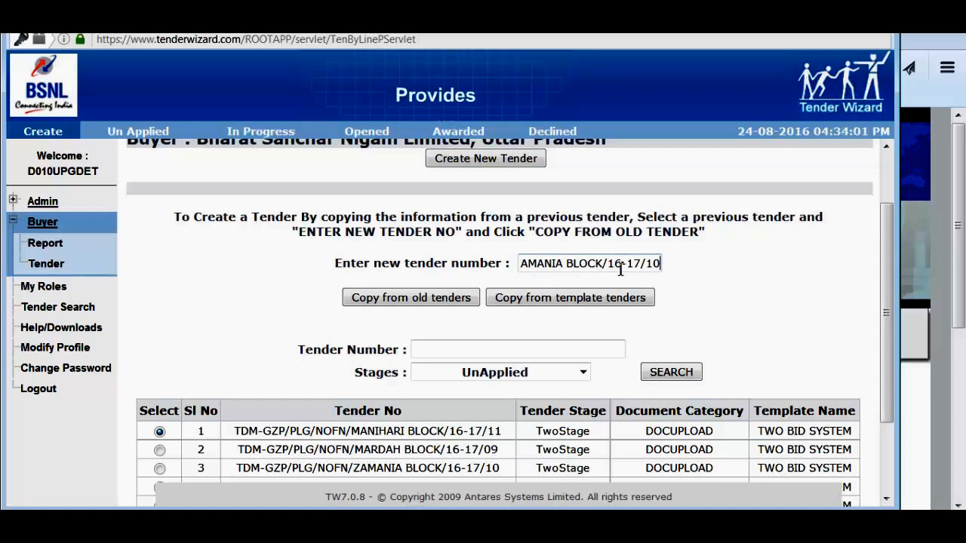
left_click(561, 266)
key("BackSpace")
key("BackSpace")
key("BackSpace")
key("BackSpace")
key("BackSpace")
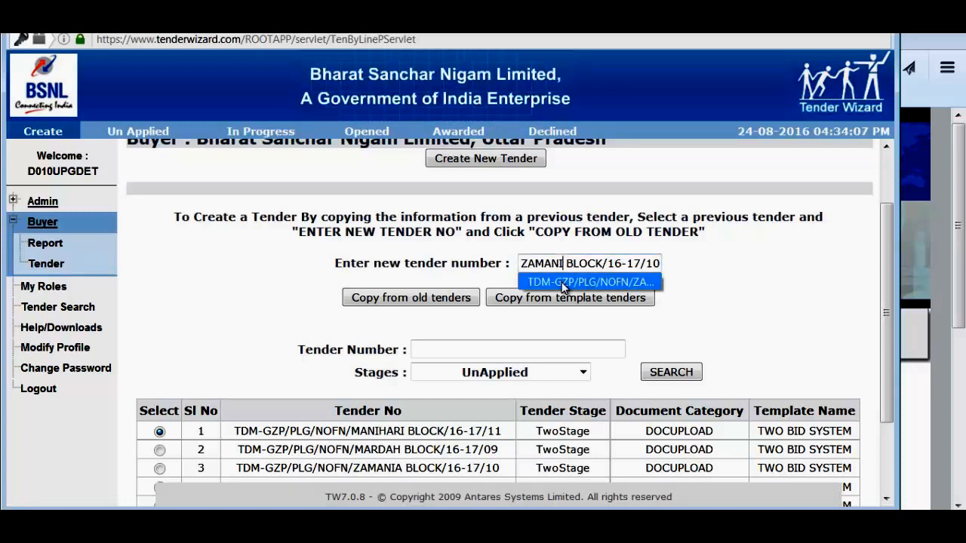
key("BackSpace")
key("BackSpace")
type("Sadat")
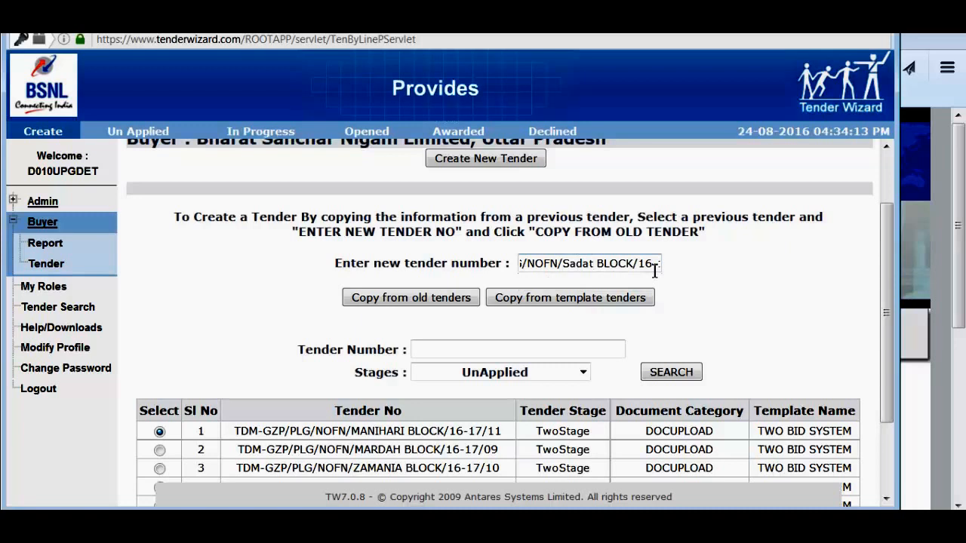
- Change the ending of the new tender number to 04 and create the tender by copying the selected old tender
key("End")
key("BackSpace")
key("BackSpace")
type("04")
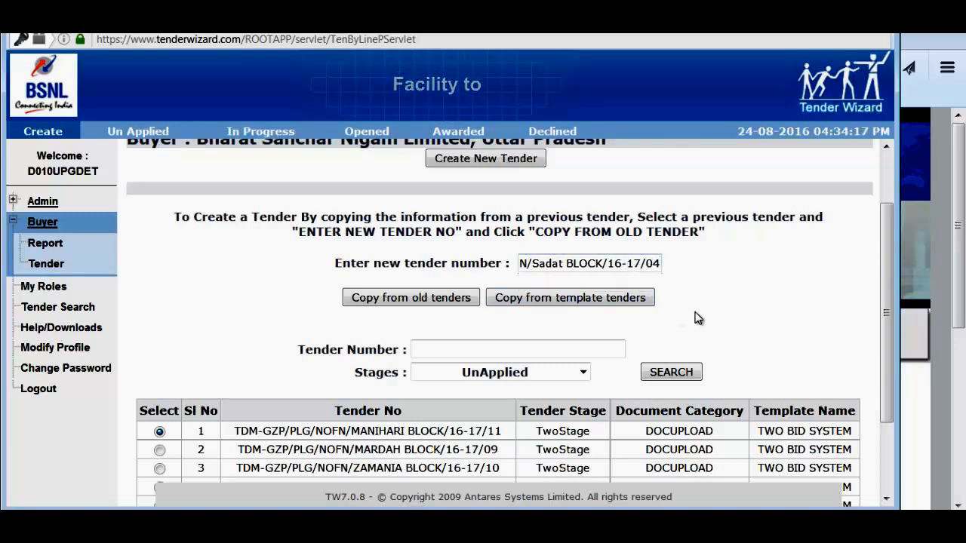
left_click(439, 348)
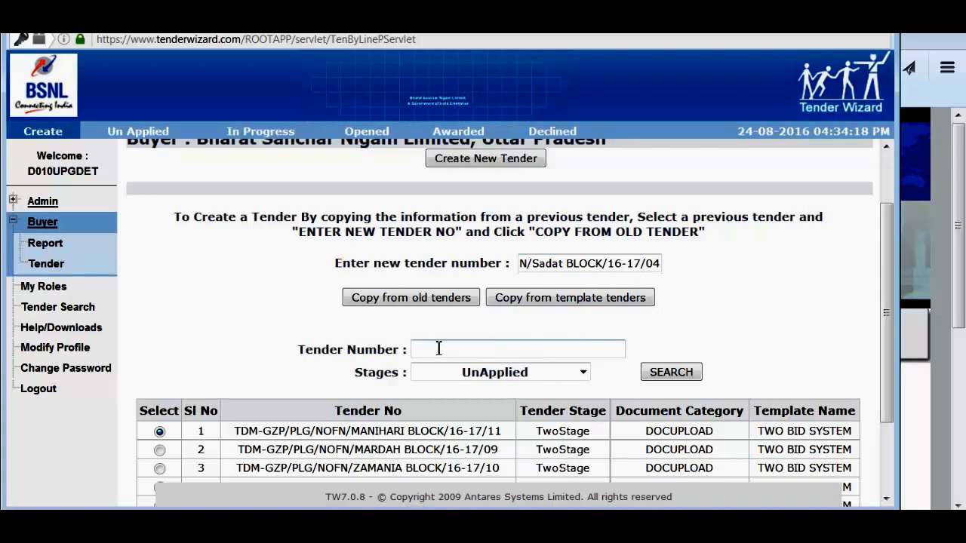
left_click(411, 301)
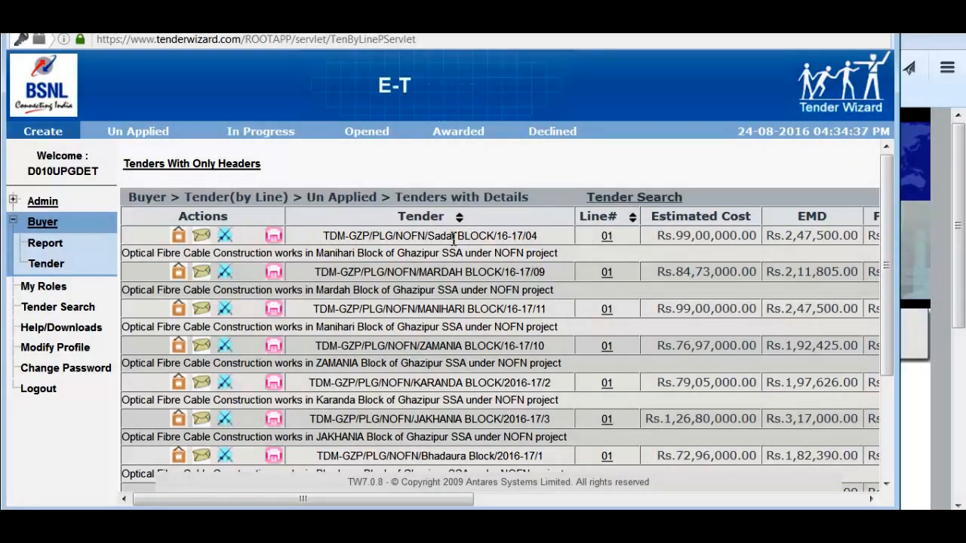
- Find the Sadat BLOCK/16-17/04 tender in the unapplied list, open its line 01 for modification, and check the tender number
left_click_drag(327, 238, 546, 239)
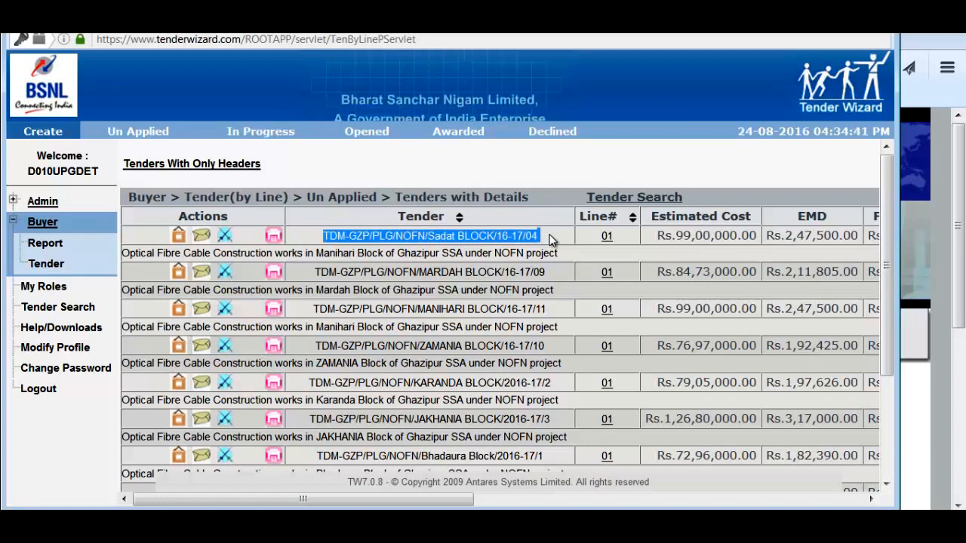
left_click(431, 242)
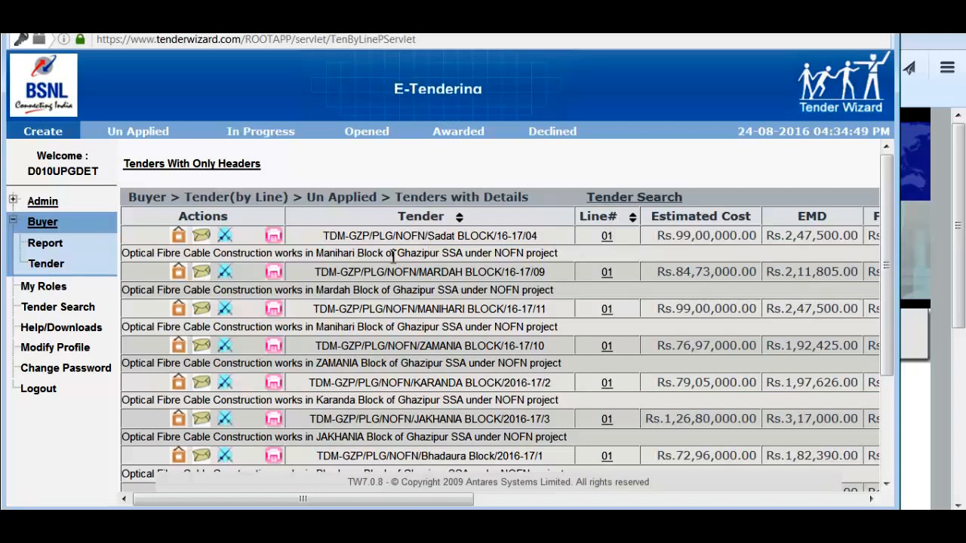
left_click(606, 237)
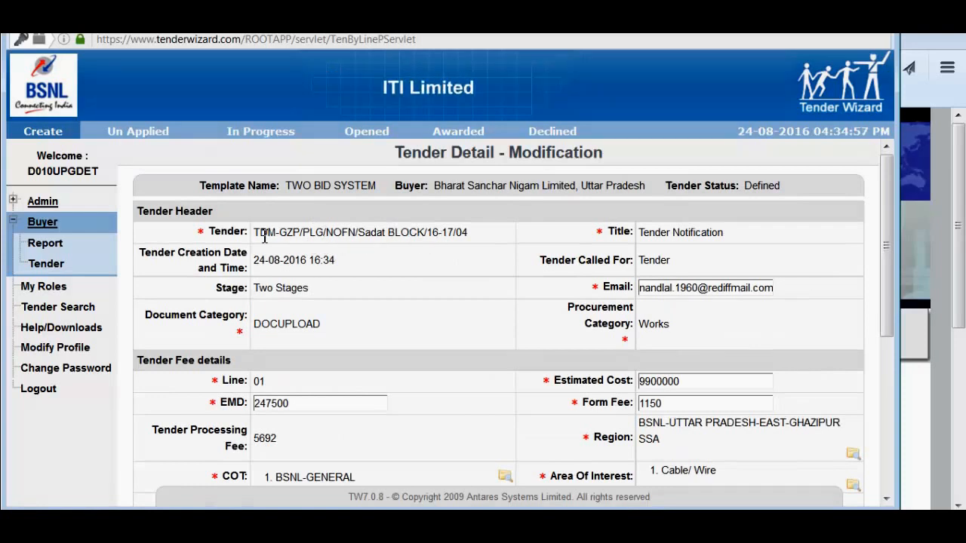
left_click_drag(264, 237, 482, 238)
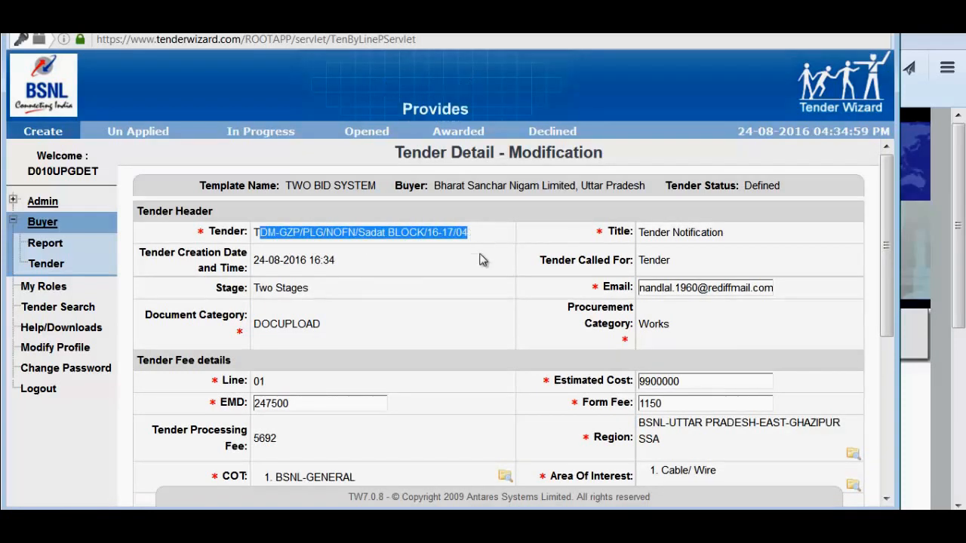
left_click(484, 272)
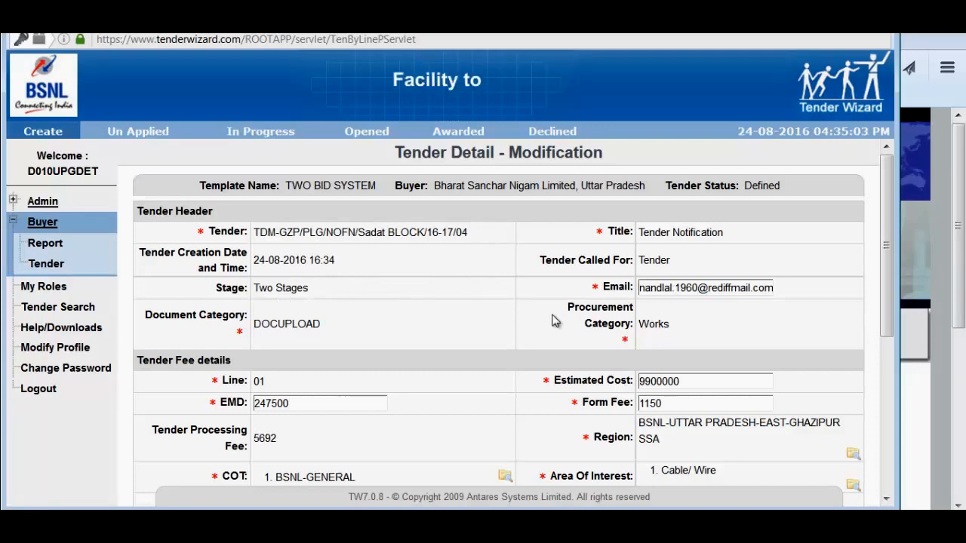
- Replace Manihari with Sadat in the Description of Work and enlarge the text box to show the full description
scroll(554, 321, "down", 3)
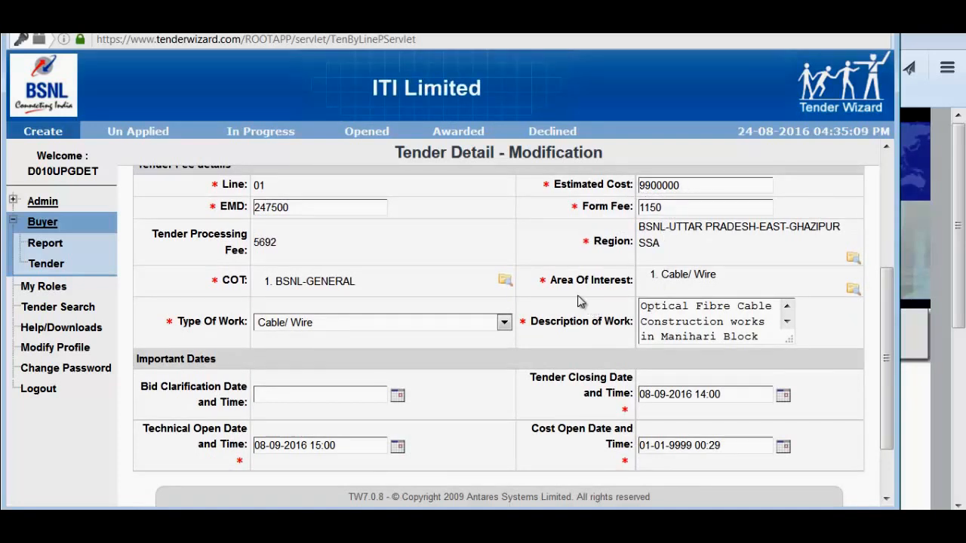
scroll(577, 300, "up", 2)
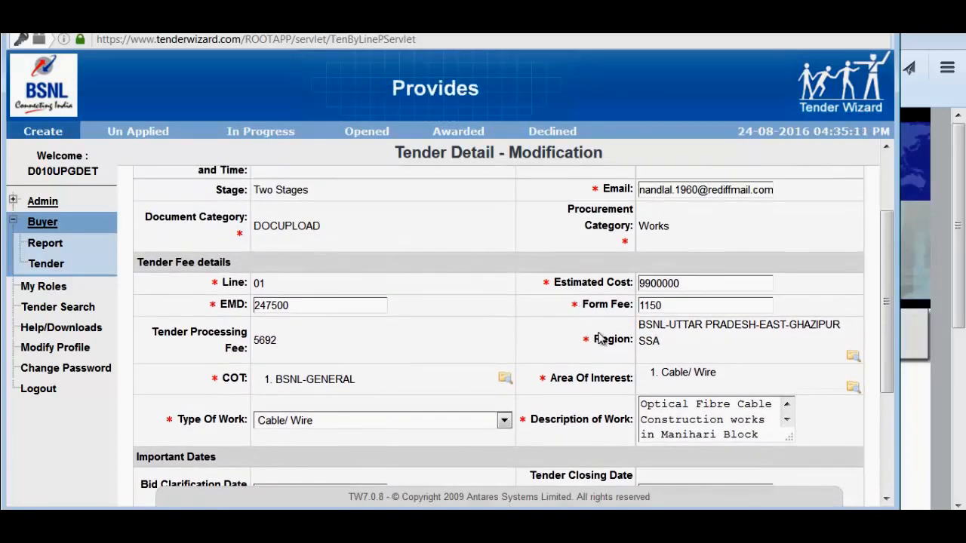
scroll(602, 336, "down", 3)
scroll(600, 326, "up", 2)
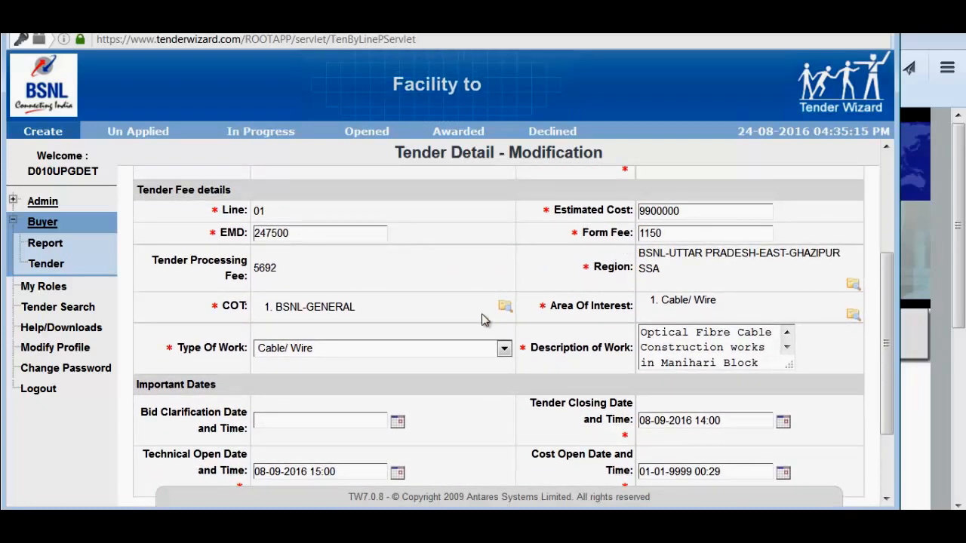
left_click(706, 362)
left_click_drag(715, 363, 670, 361)
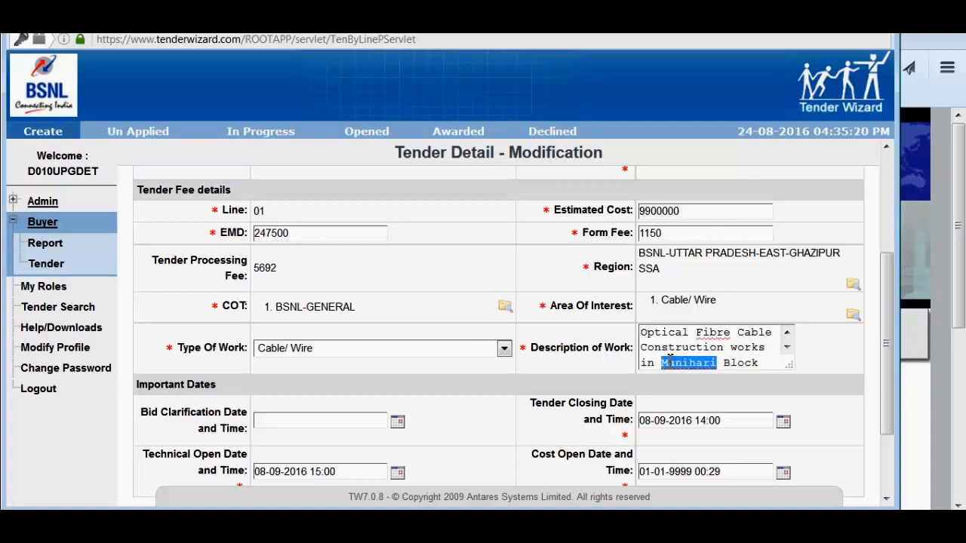
type("Sadat")
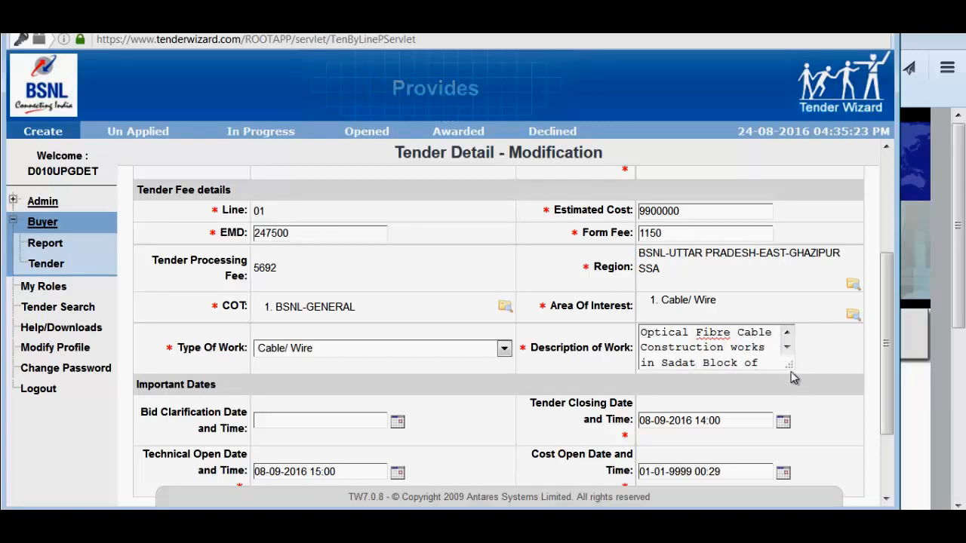
left_click_drag(788, 366, 852, 420)
left_click_drag(823, 389, 792, 366)
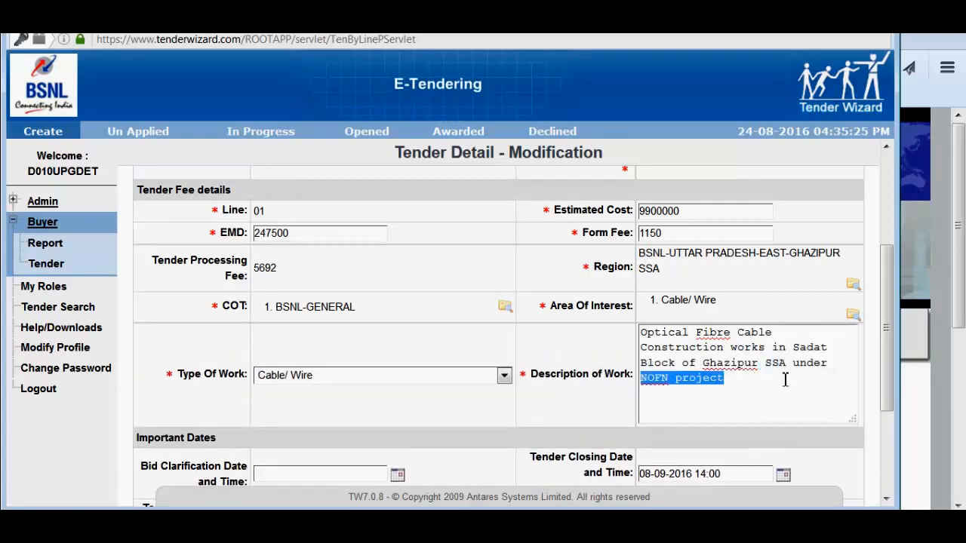
- Set the tender's estimated cost to 9025000
left_click(570, 404)
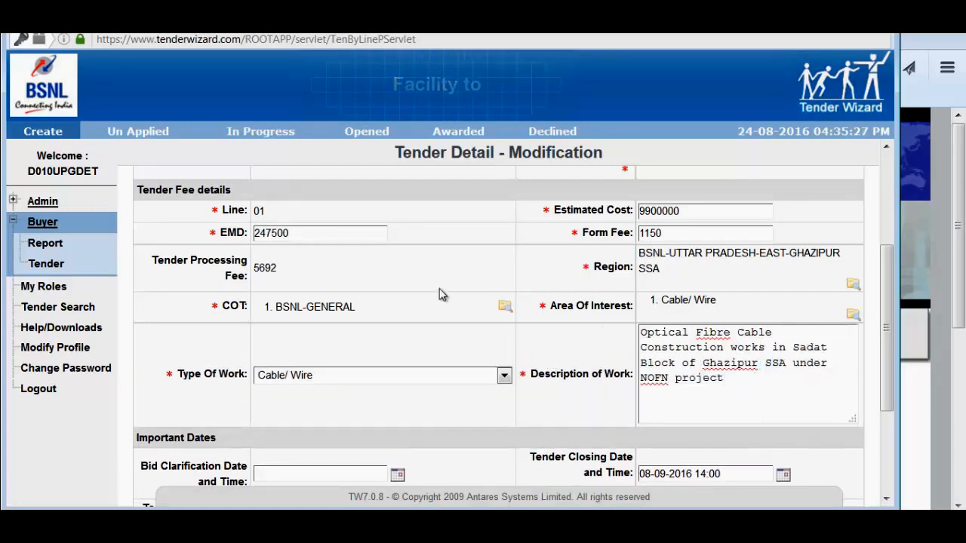
scroll(442, 294, "up", 4)
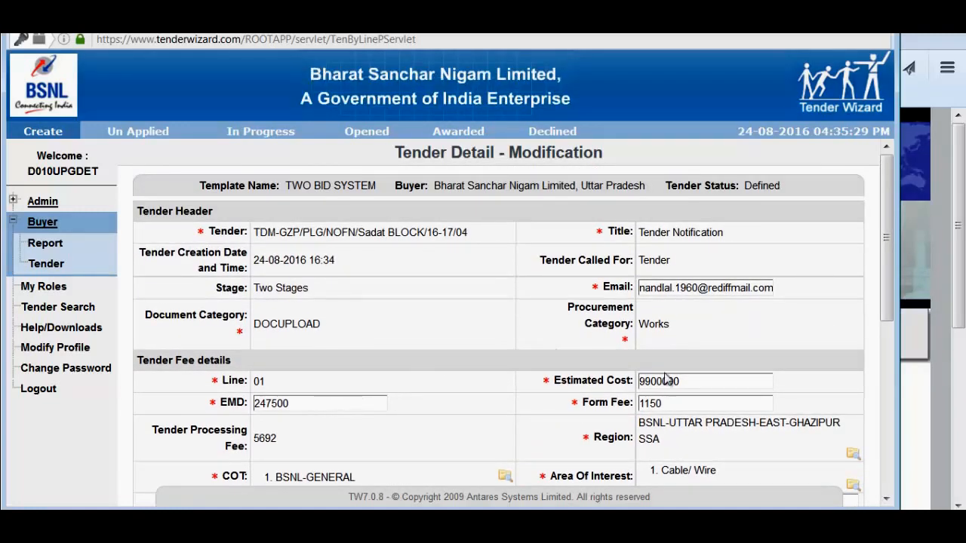
left_click_drag(695, 380, 641, 382)
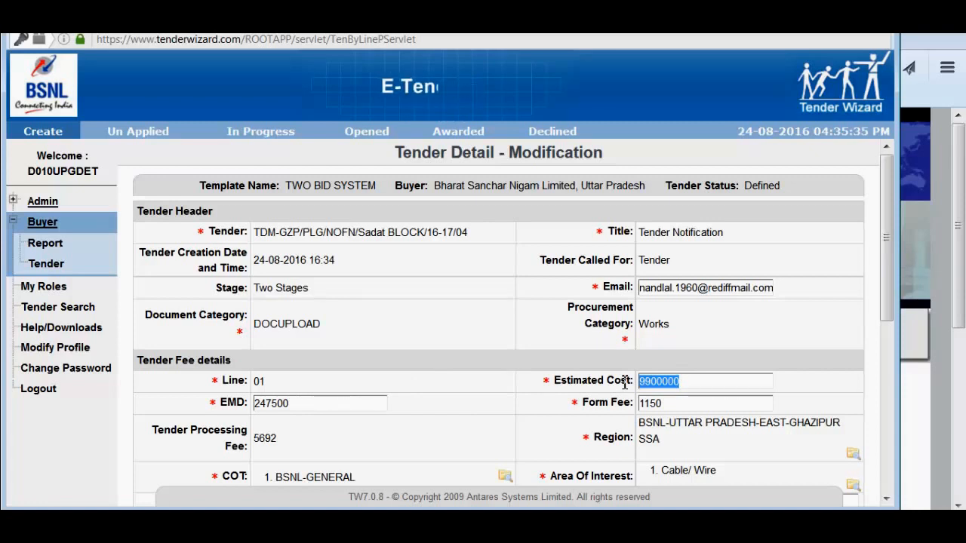
type("9025")
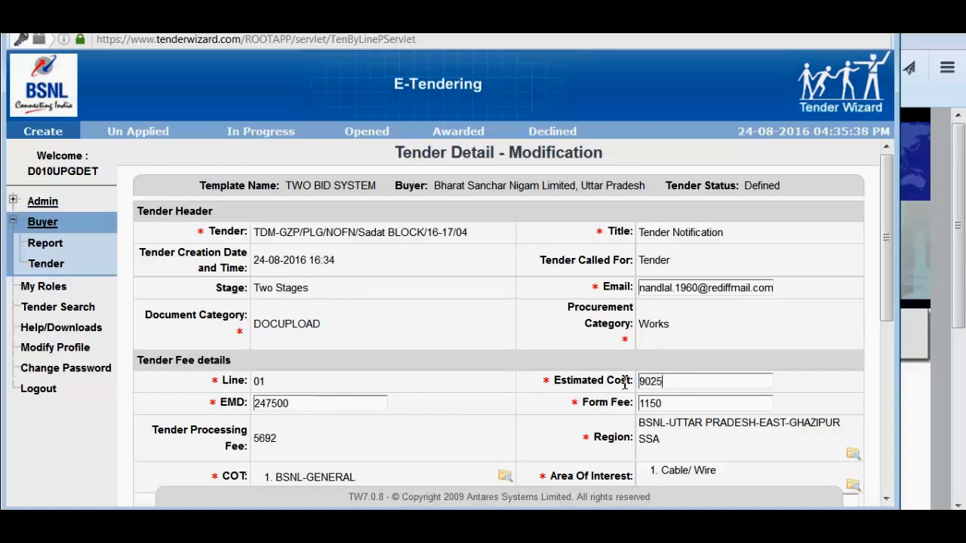
- Clear the existing EMD amount and set it to 225625
left_click(300, 404)
key("ctrl+a")
type("0")
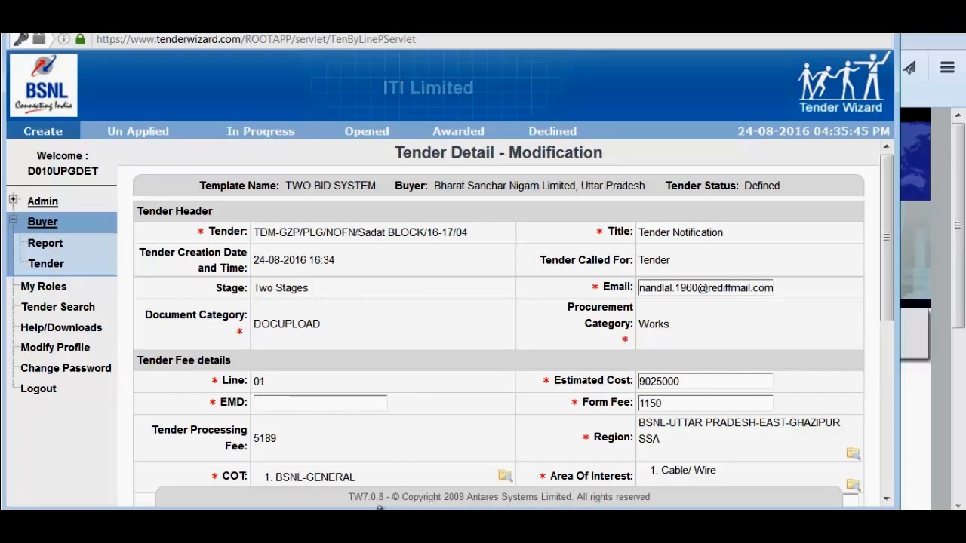
scroll(483, 390, "down", 3)
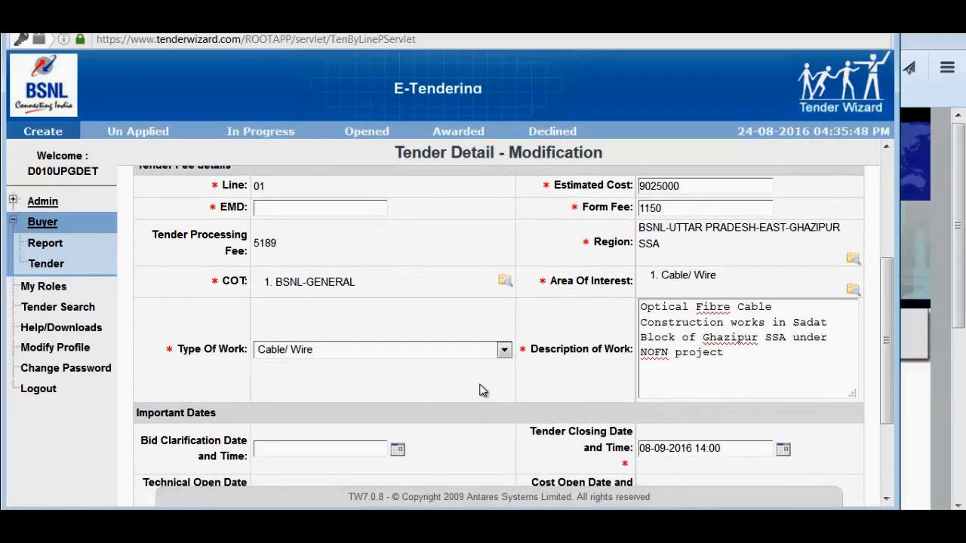
scroll(402, 396, "down", 3)
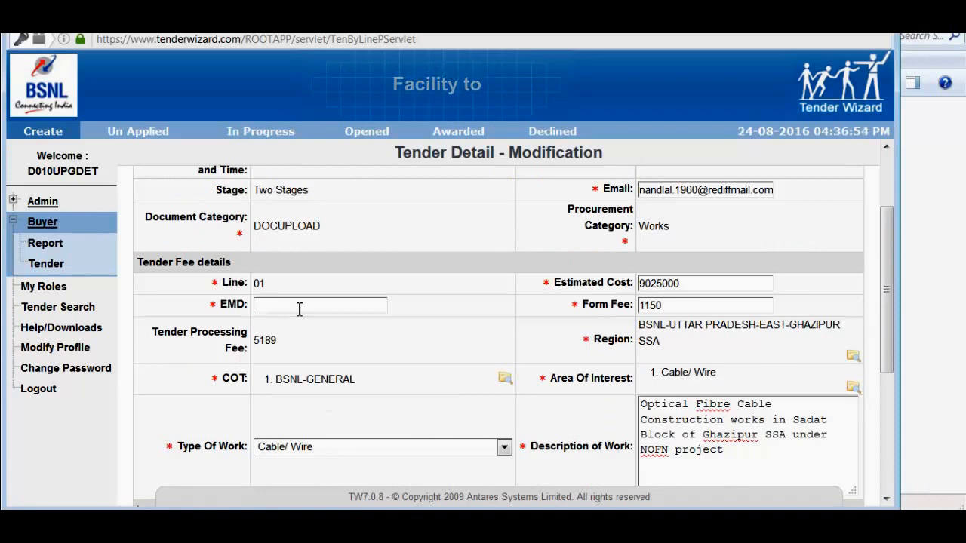
type("225625")
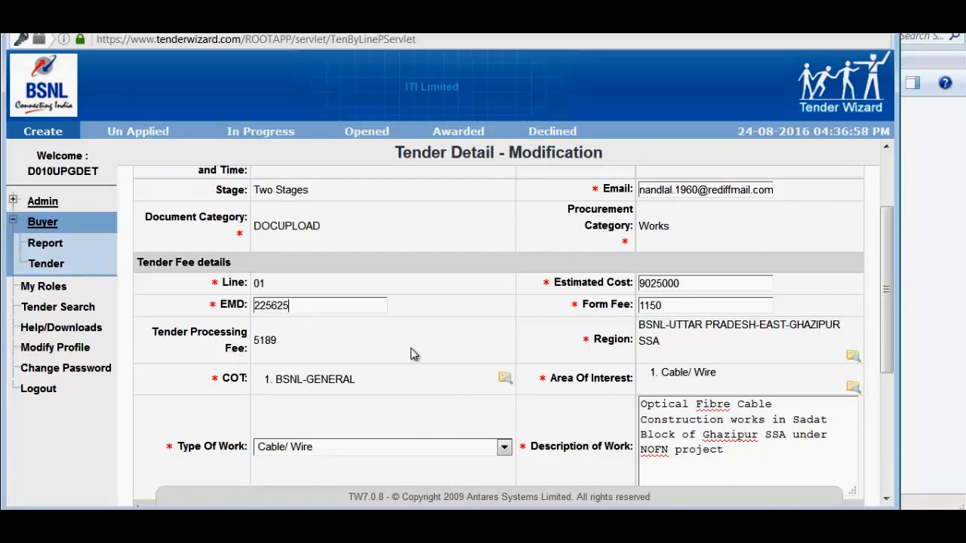
- Change both the technical open date and the tender closing date to 12-09-2016
scroll(415, 347, "down", 5)
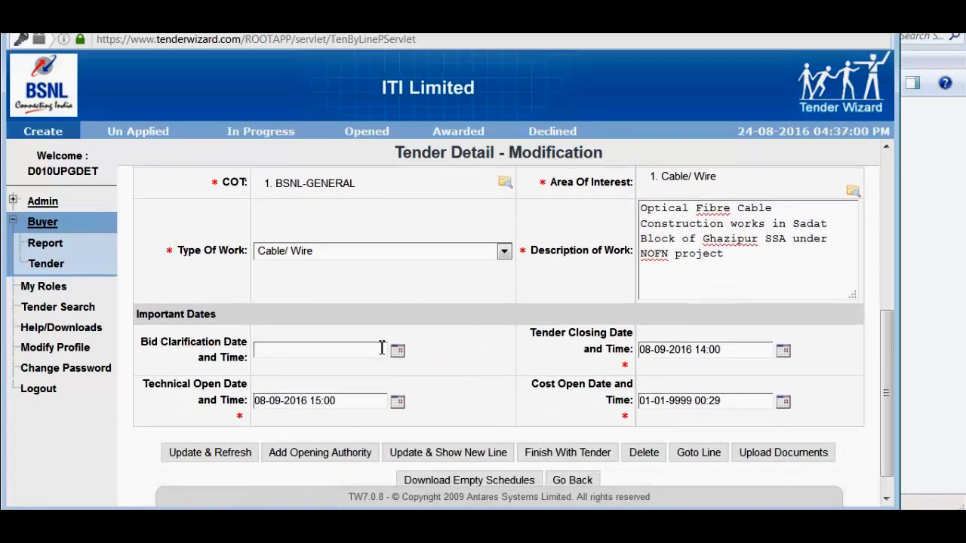
scroll(453, 361, "down", 1)
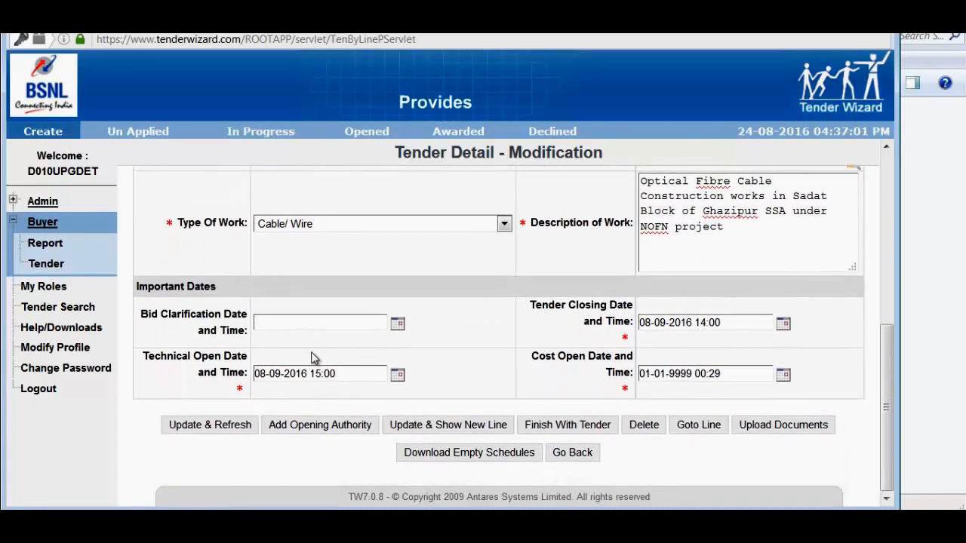
left_click(397, 377)
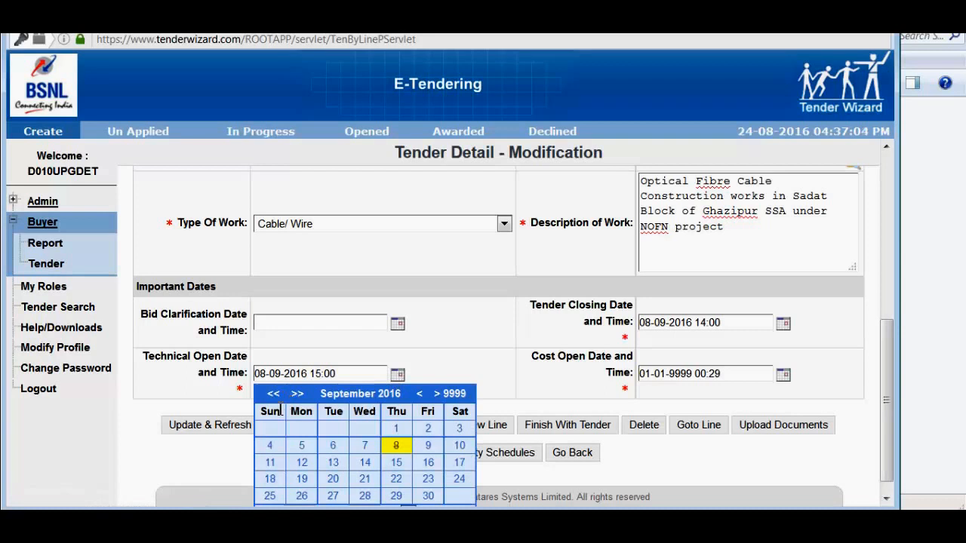
left_click(301, 462)
left_click(782, 323)
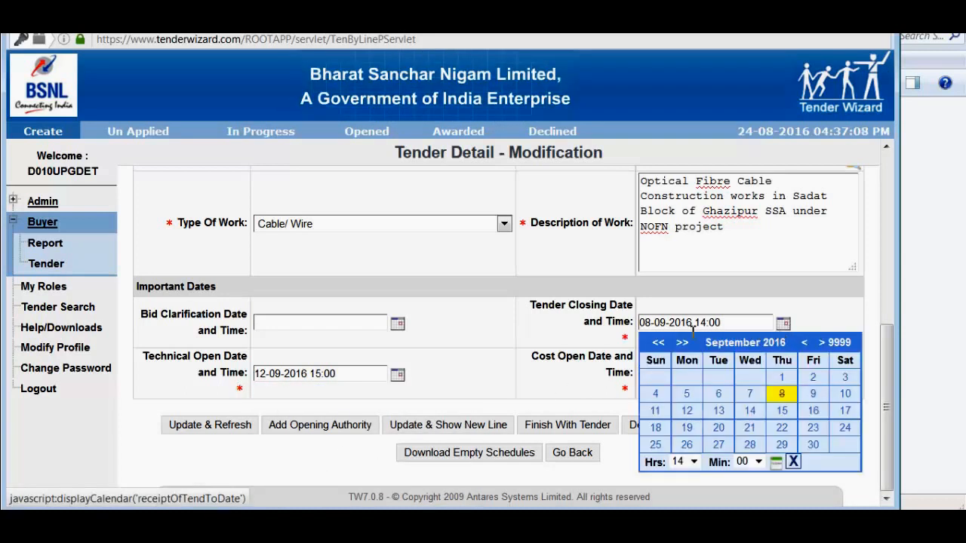
left_click(686, 412)
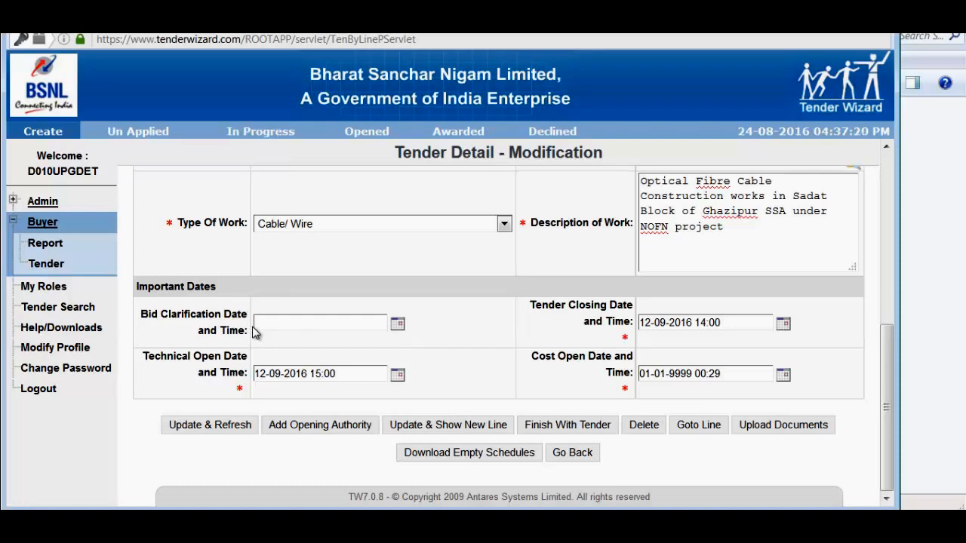
- Review the modified tender details from header to dates, and update the tender with the changes
scroll(394, 298, "up", 10)
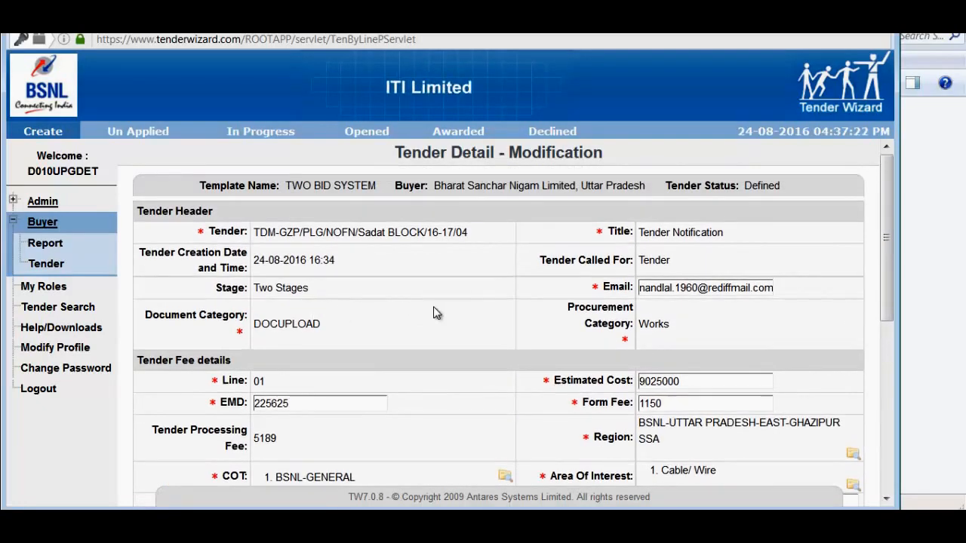
scroll(588, 290, "down", 5)
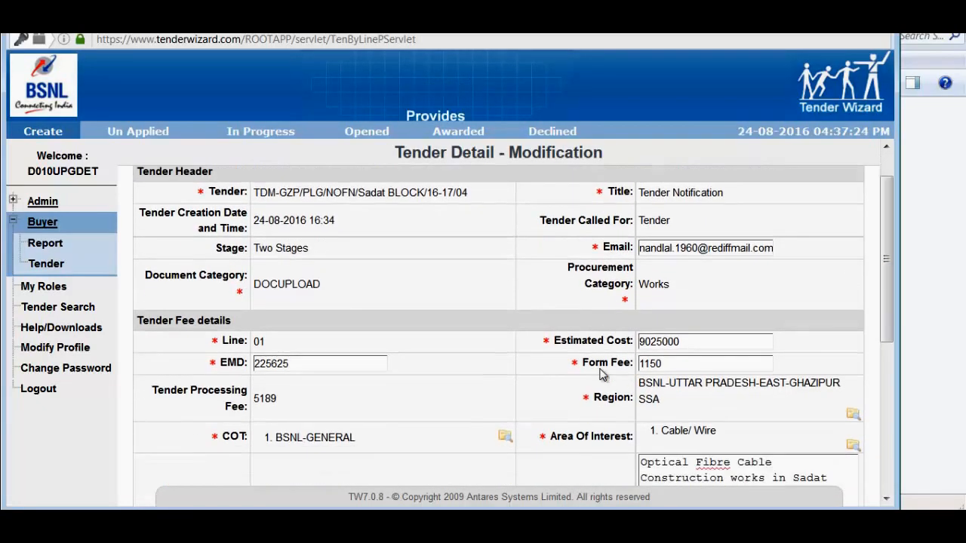
scroll(550, 325, "down", 3)
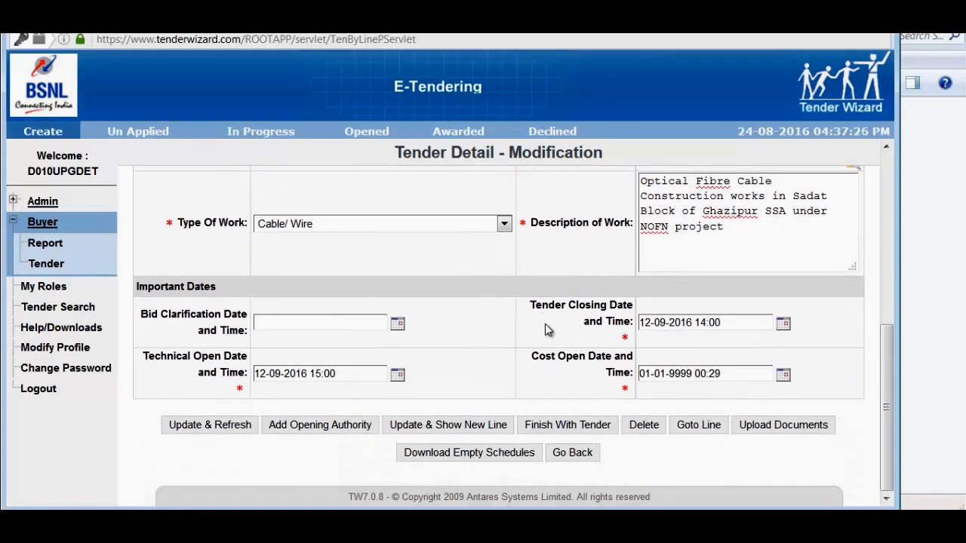
left_click(225, 432)
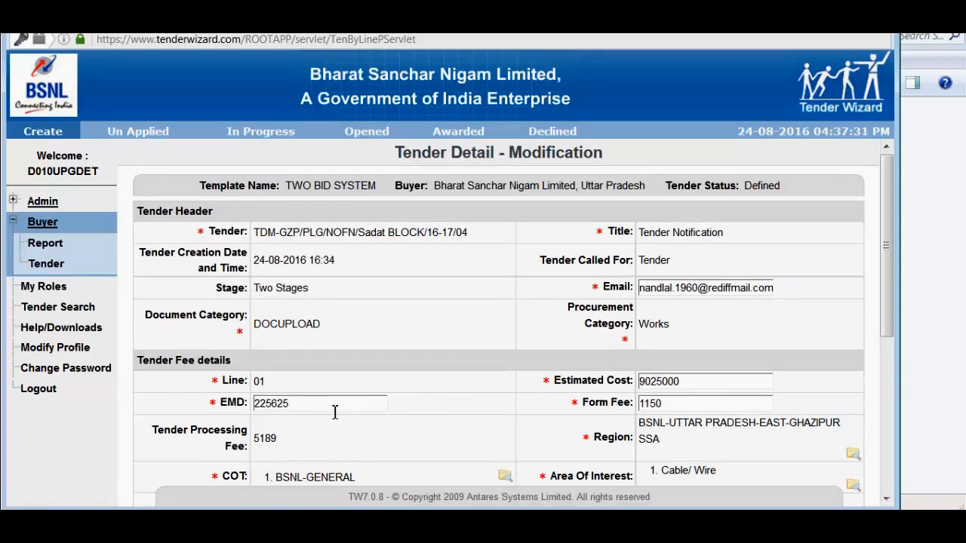
- Open the document upload form for line 01 of the Sadat tender and look over its fields
scroll(407, 347, "down", 4)
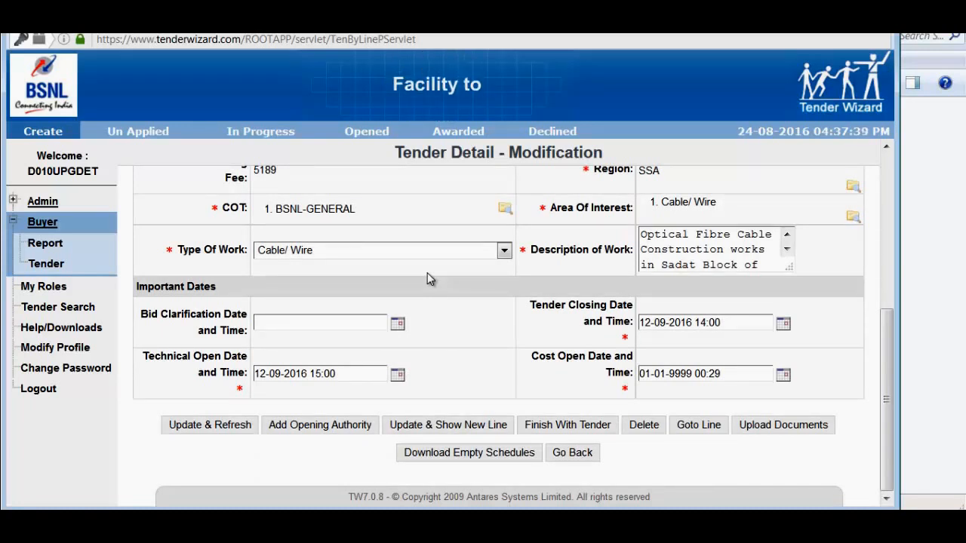
left_click(762, 428)
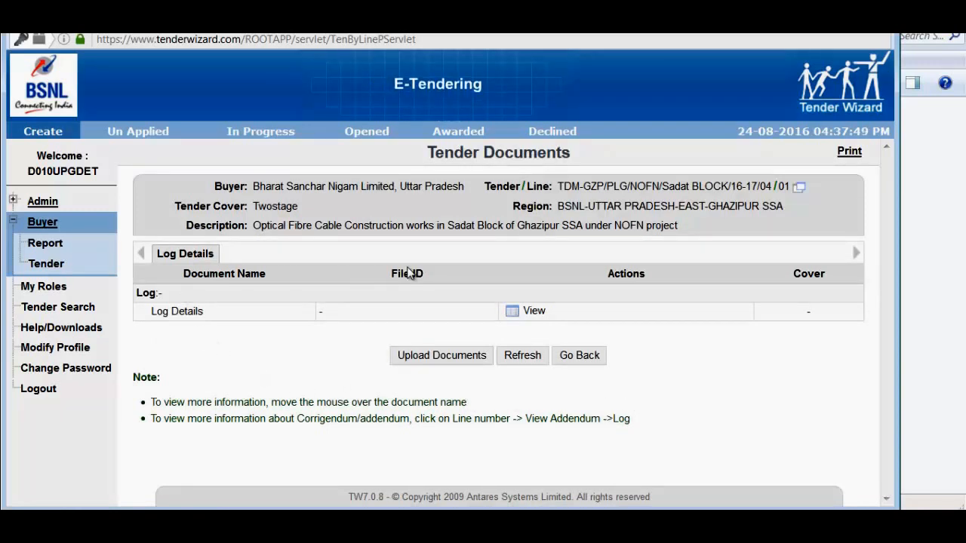
left_click(422, 361)
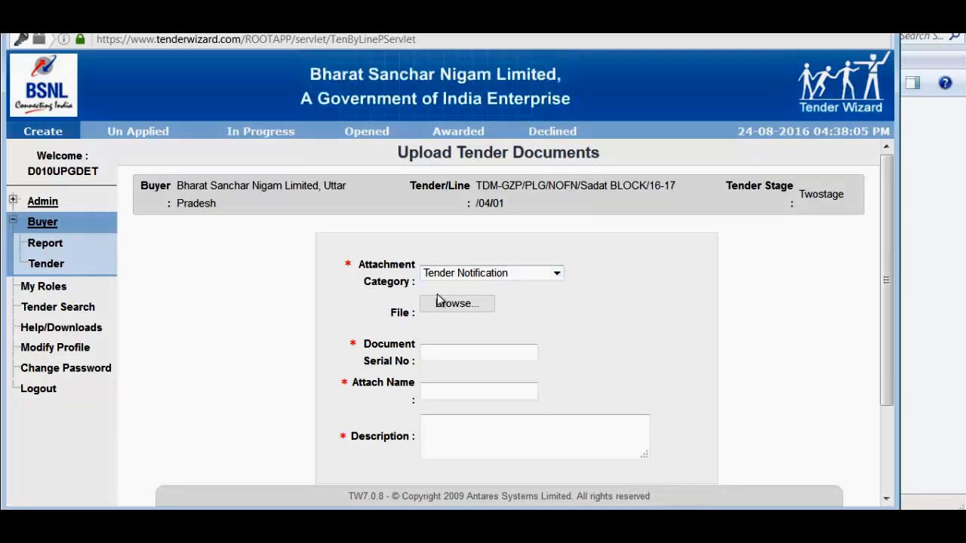
scroll(460, 309, "down", 3)
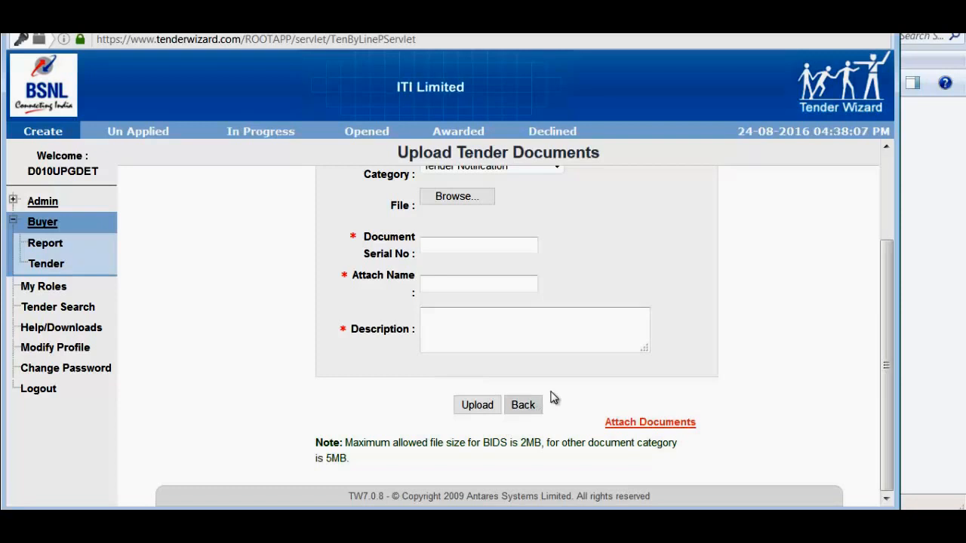
scroll(539, 338, "up", 3)
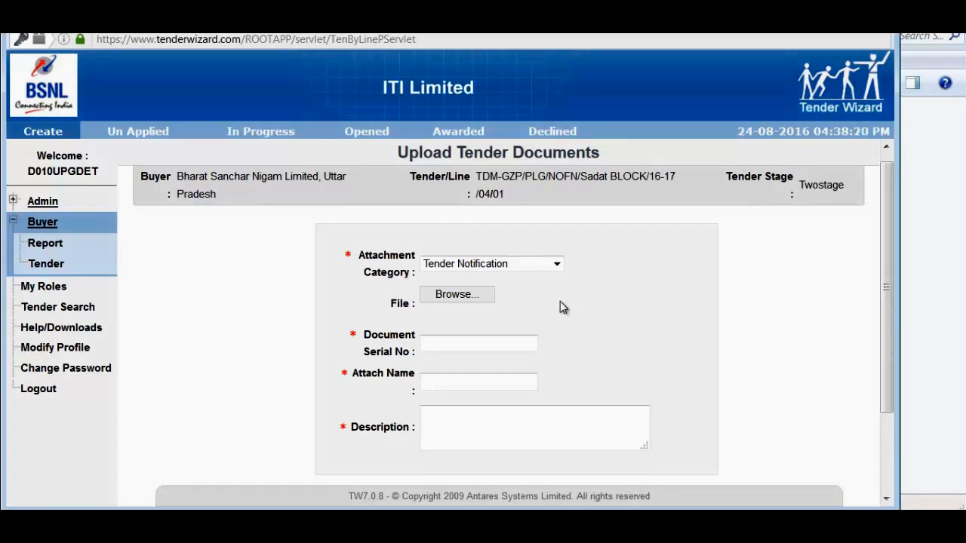
- Choose NITNOFNSADAT.pdf from the SADAT folder in nofn-task4 as the Tender Notification file
left_click(489, 295)
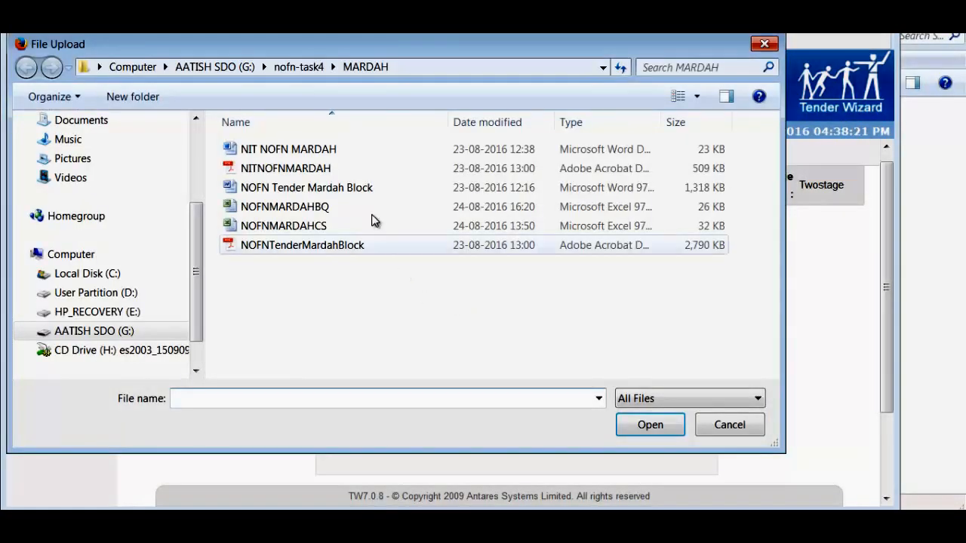
left_click(302, 71)
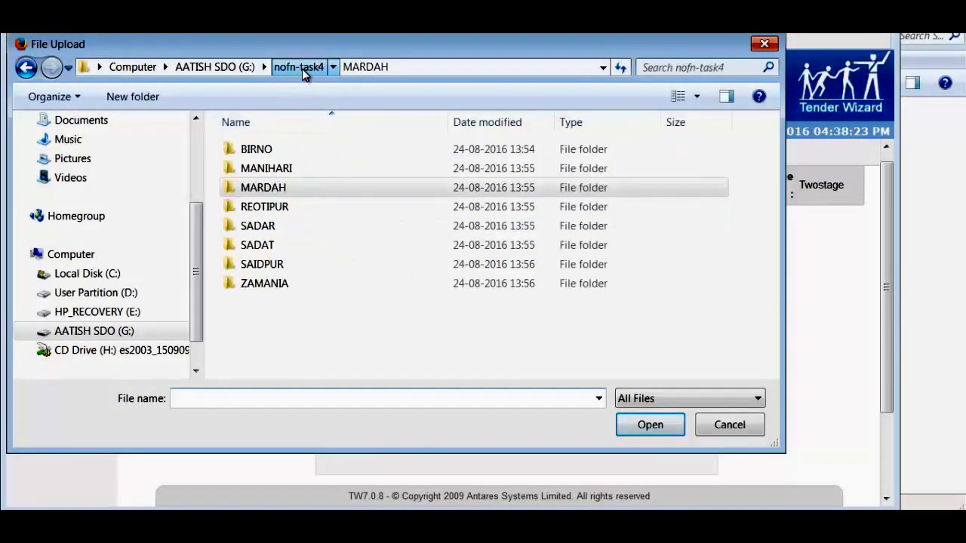
double_click(276, 249)
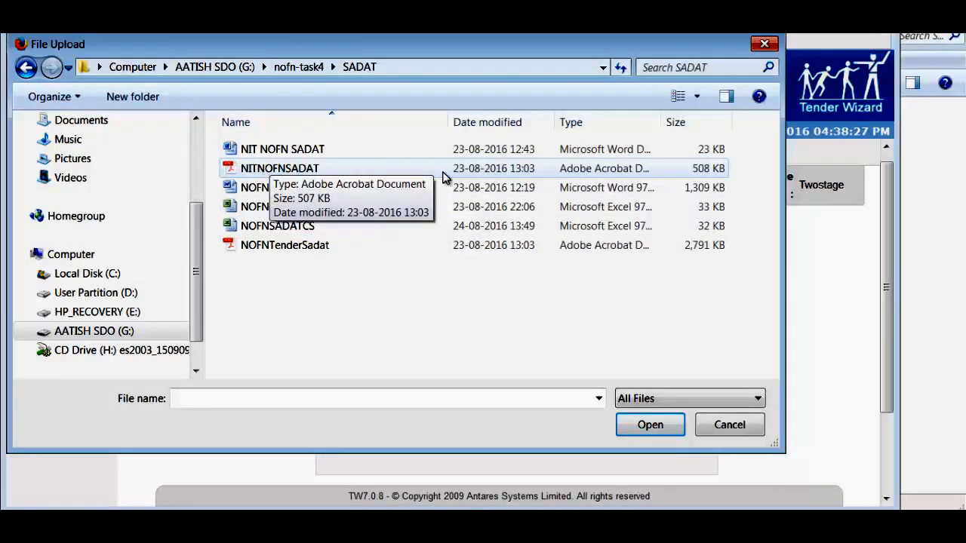
double_click(305, 172)
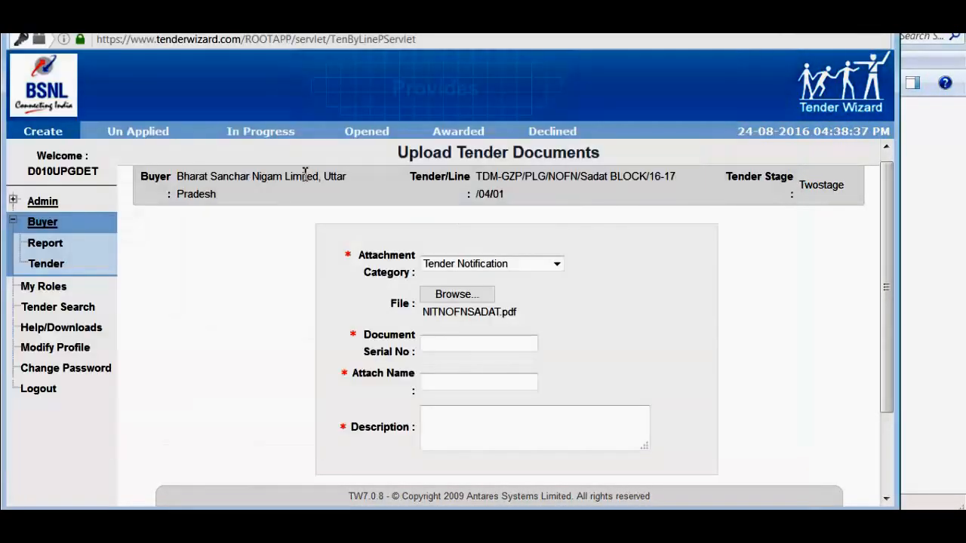
- Enter 01 as the document serial number and copy NITNOFNSADAT from the file name as the attach name
left_click(501, 340)
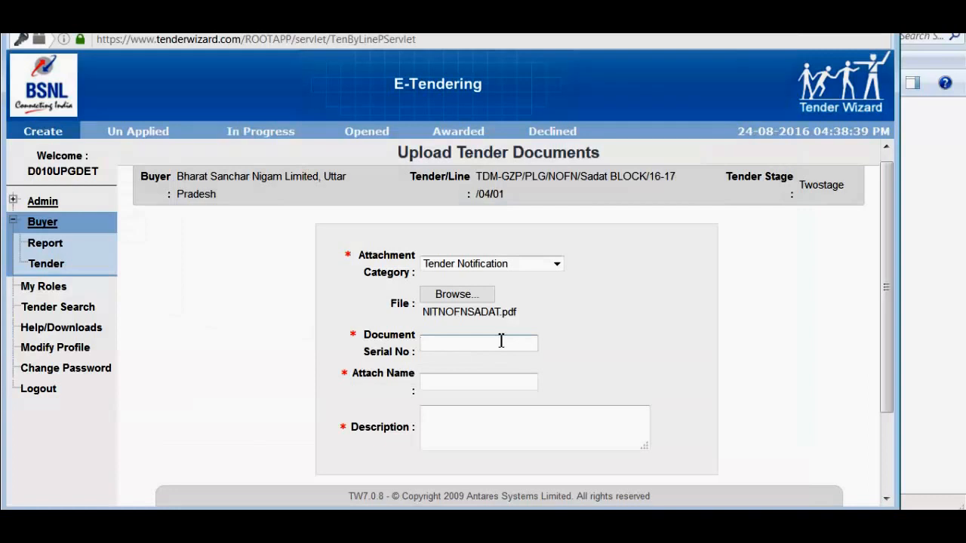
type("01")
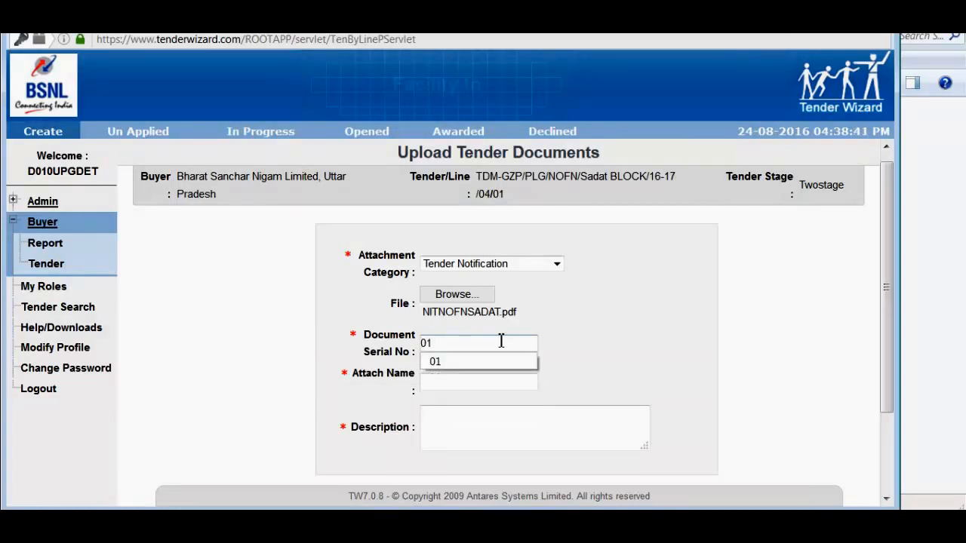
left_click(606, 356)
left_click(455, 384)
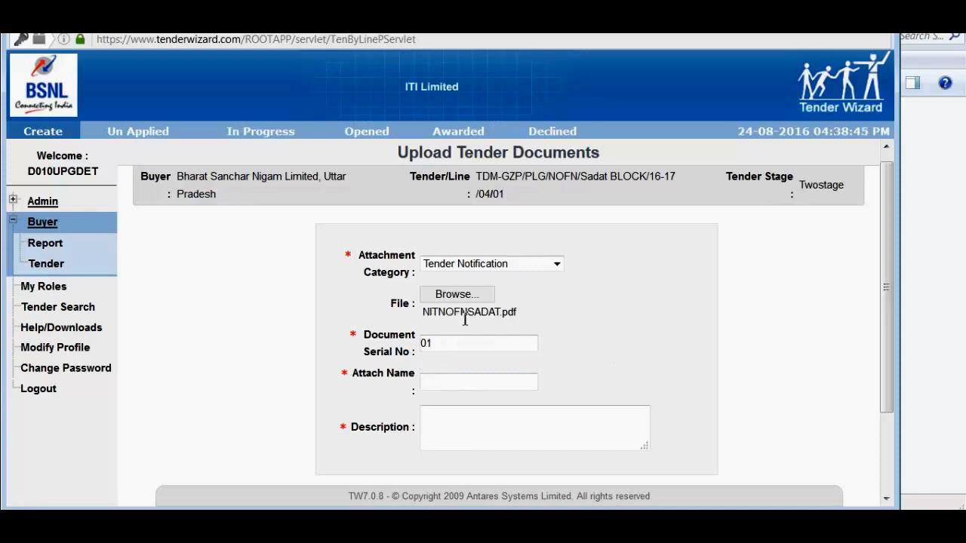
left_click_drag(426, 313, 502, 318)
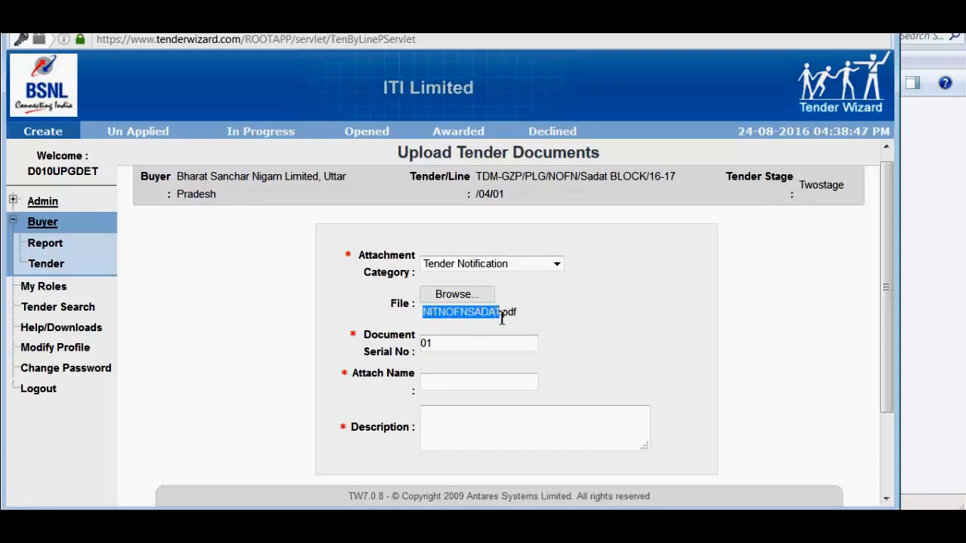
key("ctrl+c")
left_click(470, 383)
key("ctrl+v")
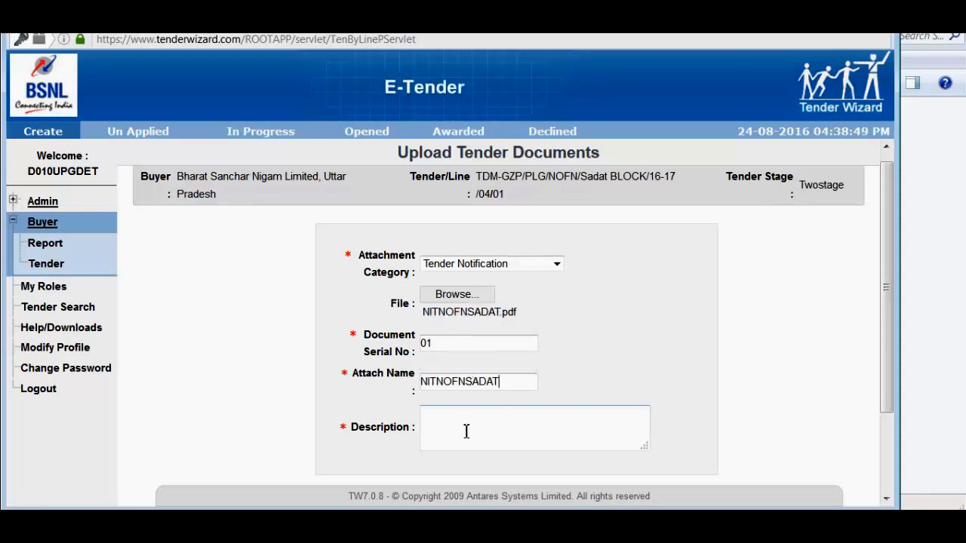
- Enter "NIT of NOFN of SADAT Block GZP" as the attachment's description
left_click(491, 424)
type("N")
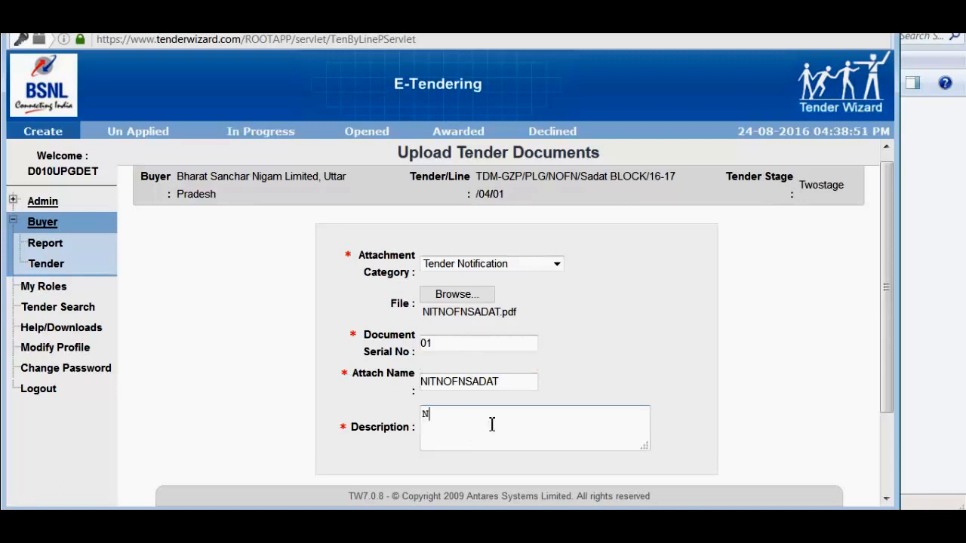
type("IT of NOFN")
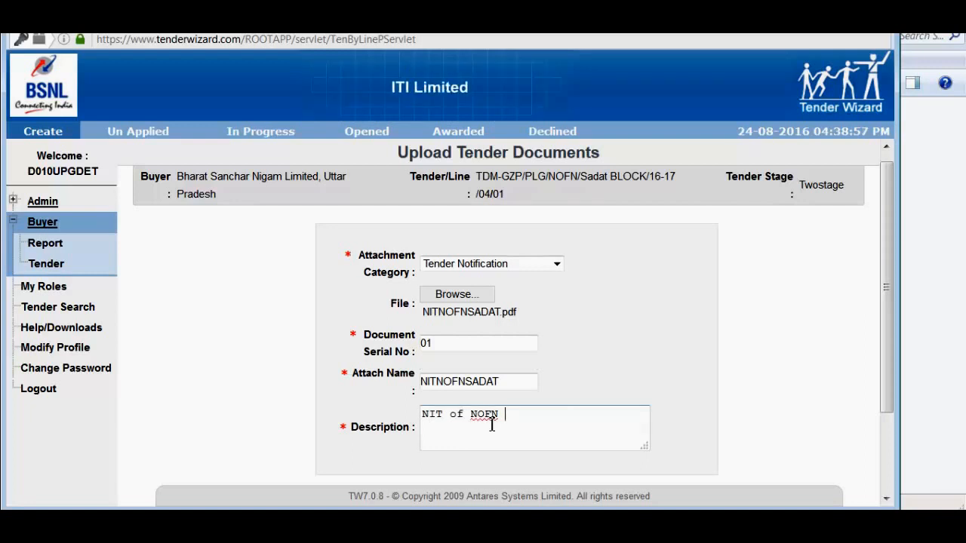
type(" of SAD")
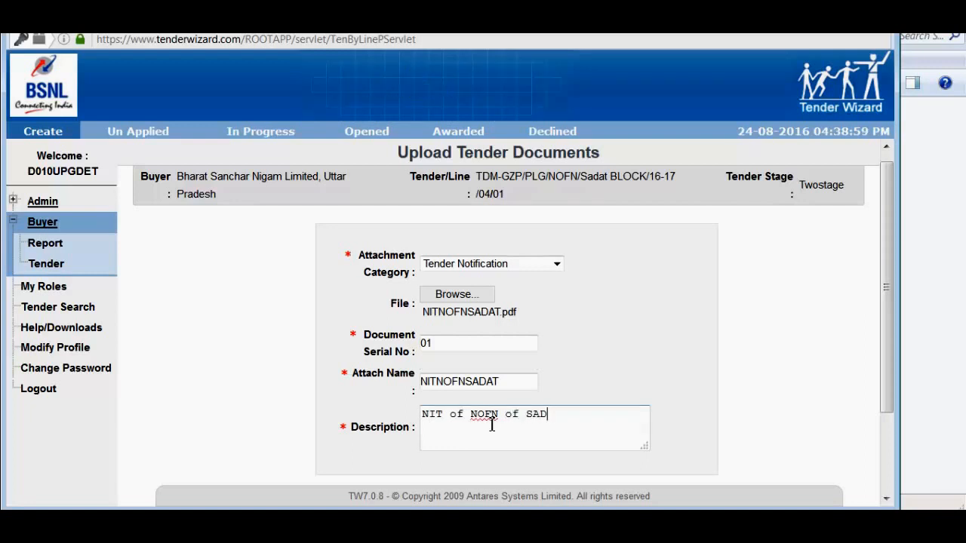
type("AT Block GZP")
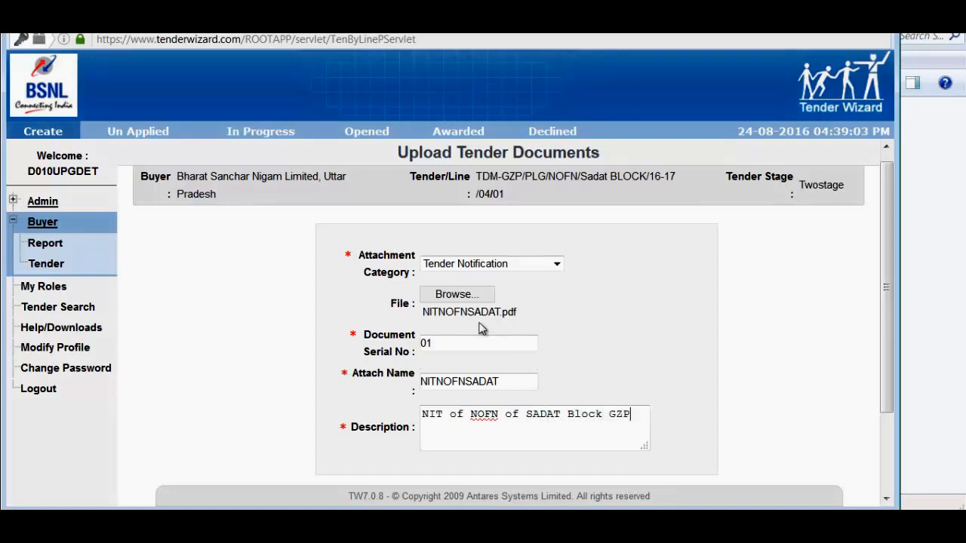
- Upload the NITNOFNSADAT attachment and return to the tender documents list of line 01
scroll(478, 326, "down", 3)
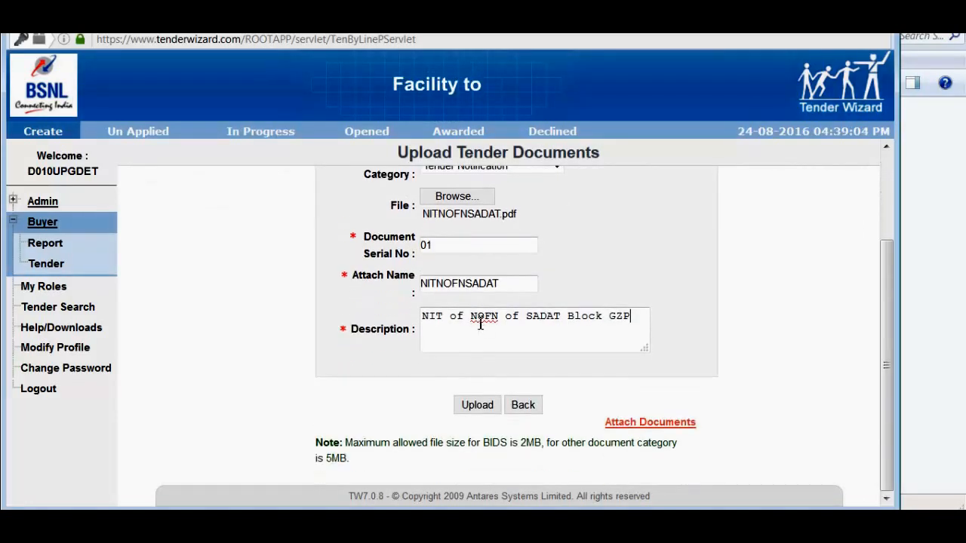
left_click(479, 405)
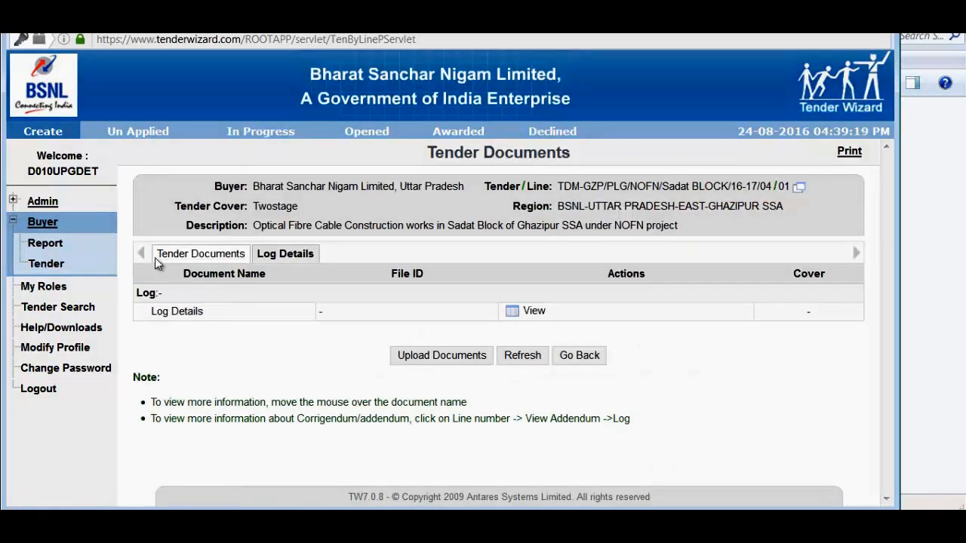
left_click(206, 255)
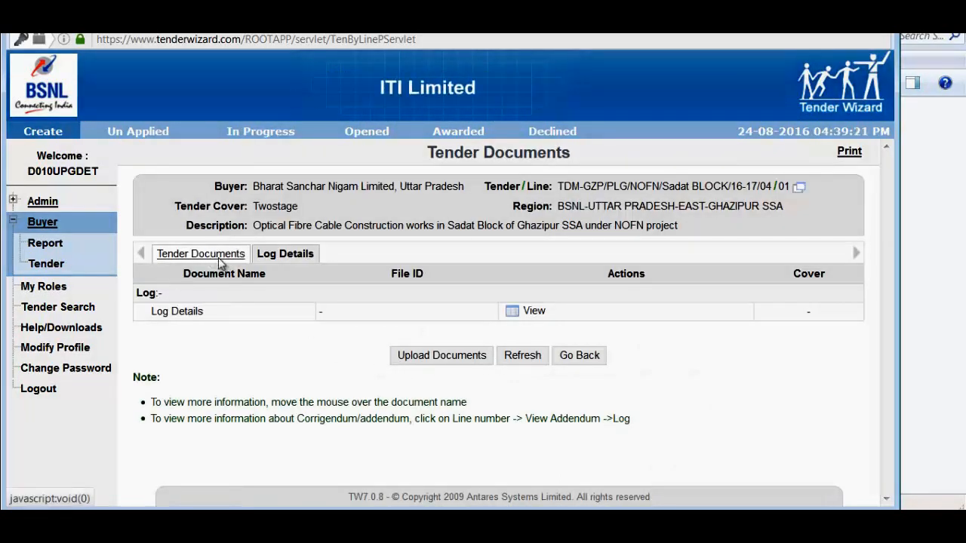
- Start another document upload in the Tender Notification category and choose NOFNTenderSadat.pdf from the SADAT folder as its file
left_click(420, 362)
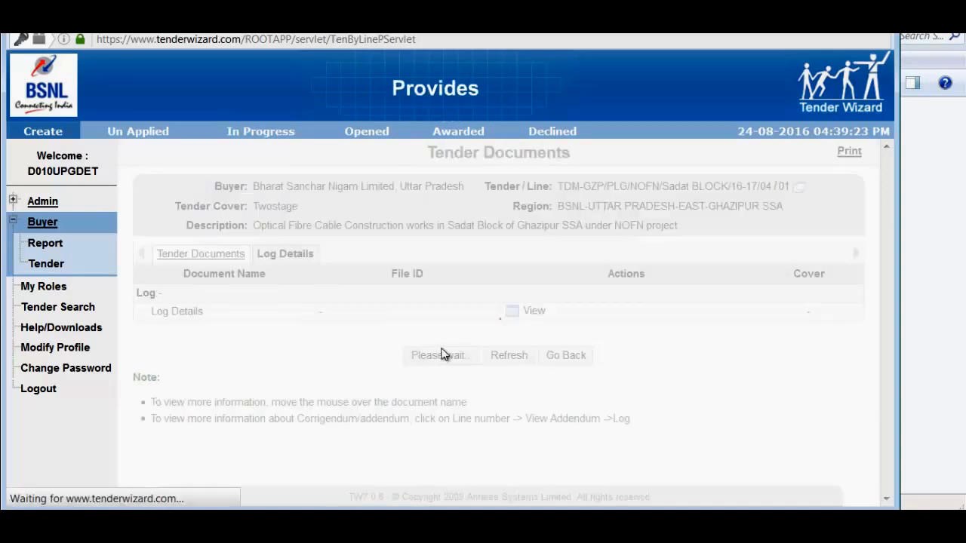
left_click(508, 273)
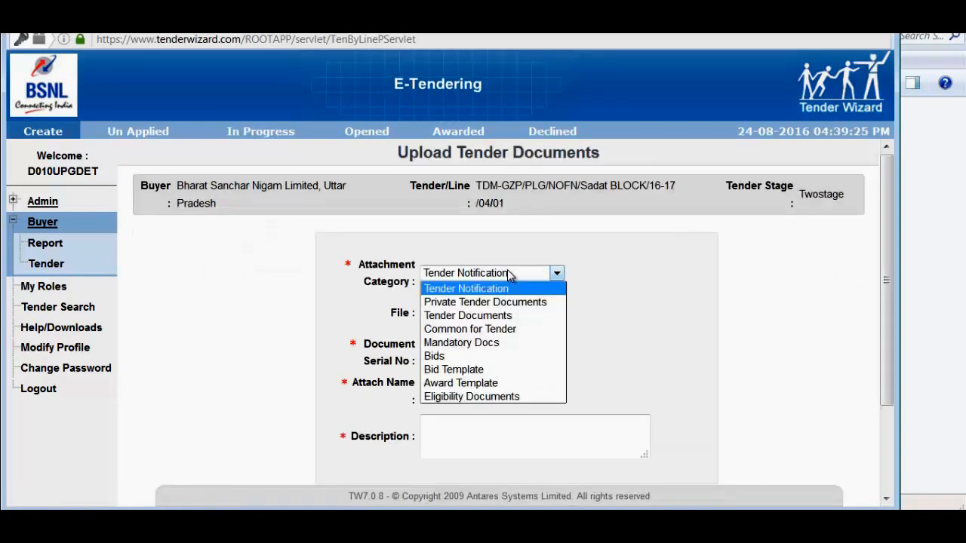
left_click(508, 272)
scroll(596, 310, "down", 2)
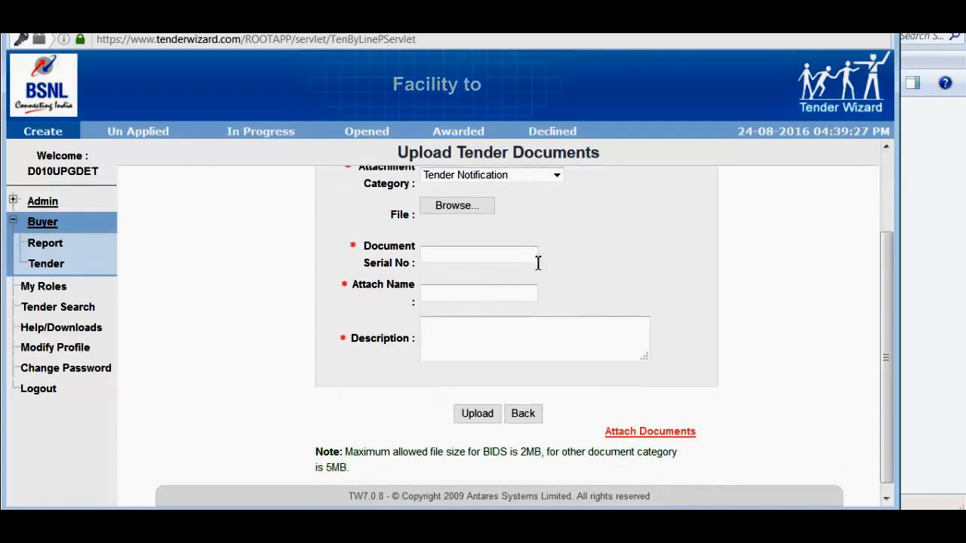
left_click(456, 206)
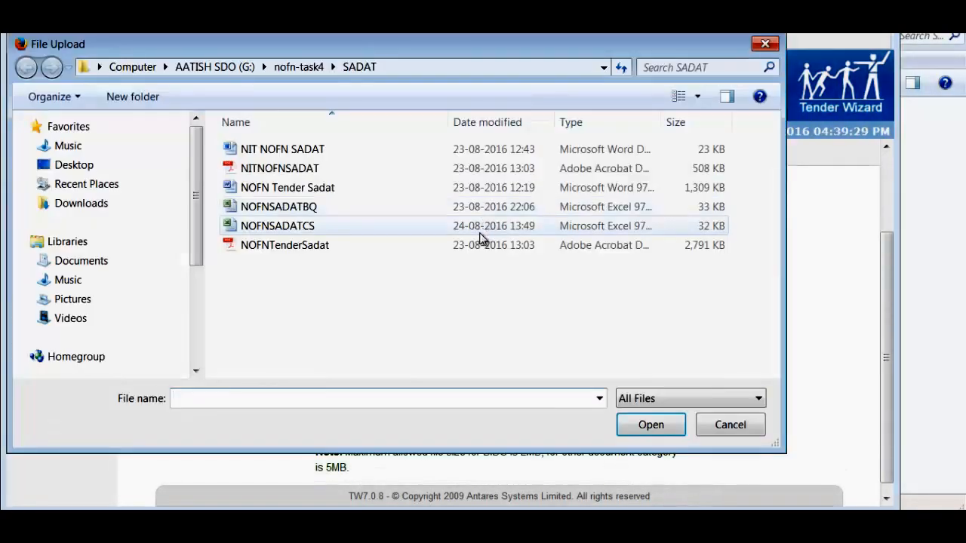
double_click(300, 246)
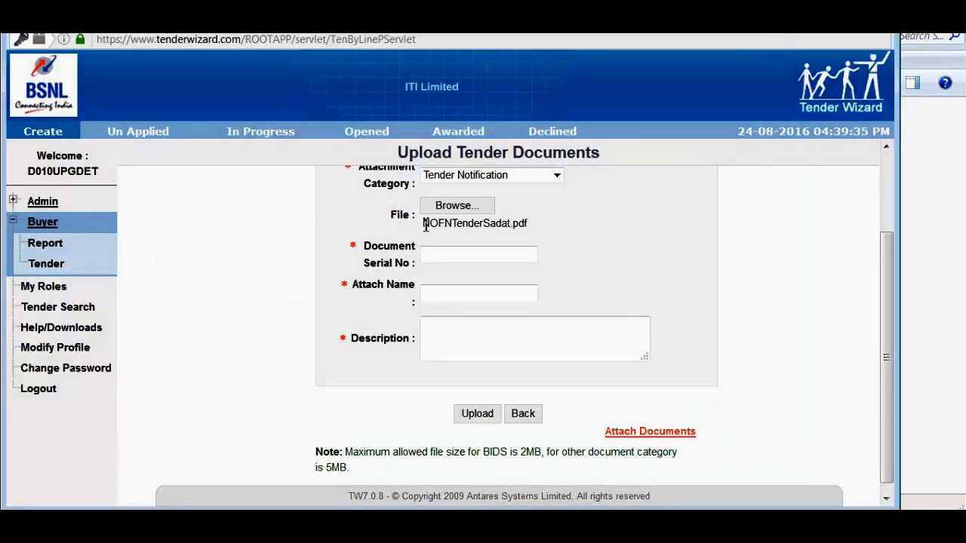
- Copy NOFNTenderSadat from the file name as the attach name and enter 02 as the document serial number
left_click_drag(423, 224, 511, 228)
key("ctrl+c")
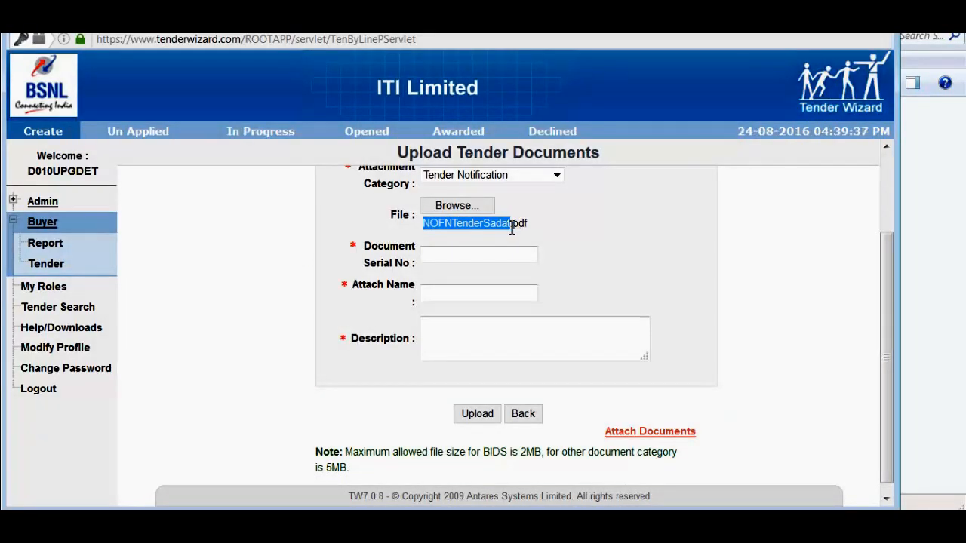
left_click(528, 300)
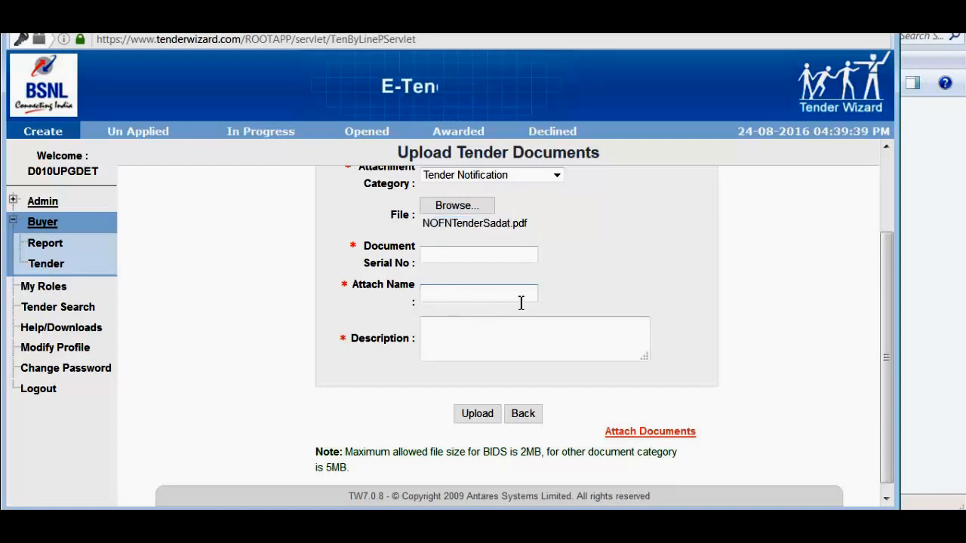
key("ctrl+v")
left_click(446, 255)
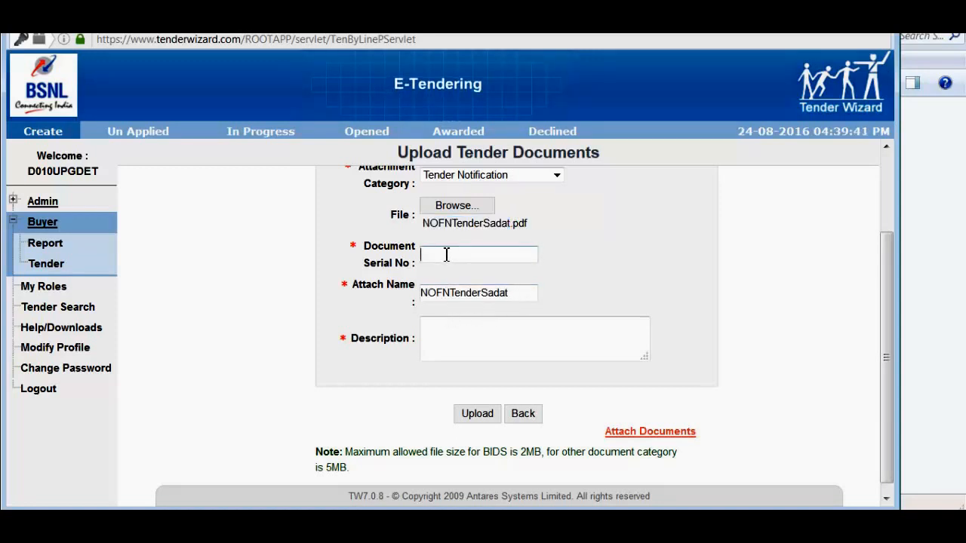
type("02")
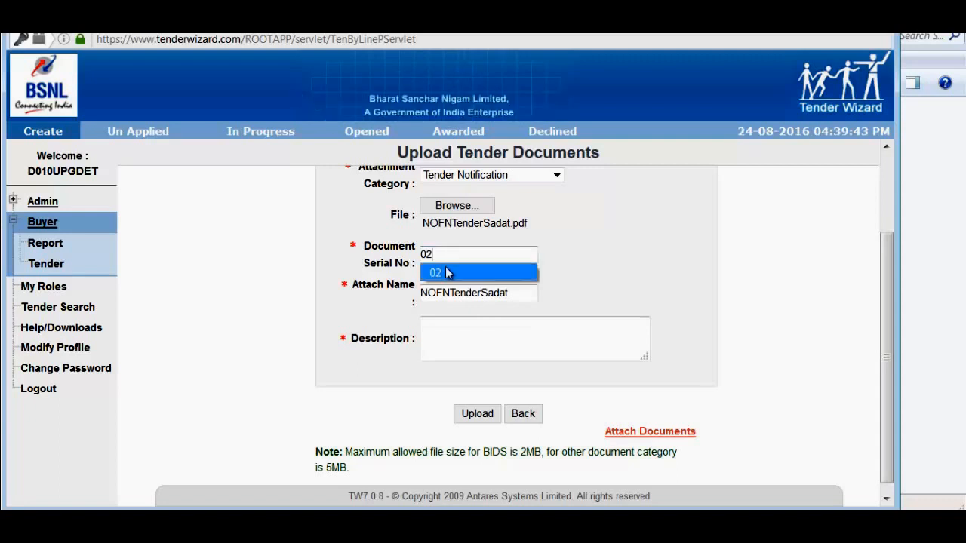
left_click(442, 273)
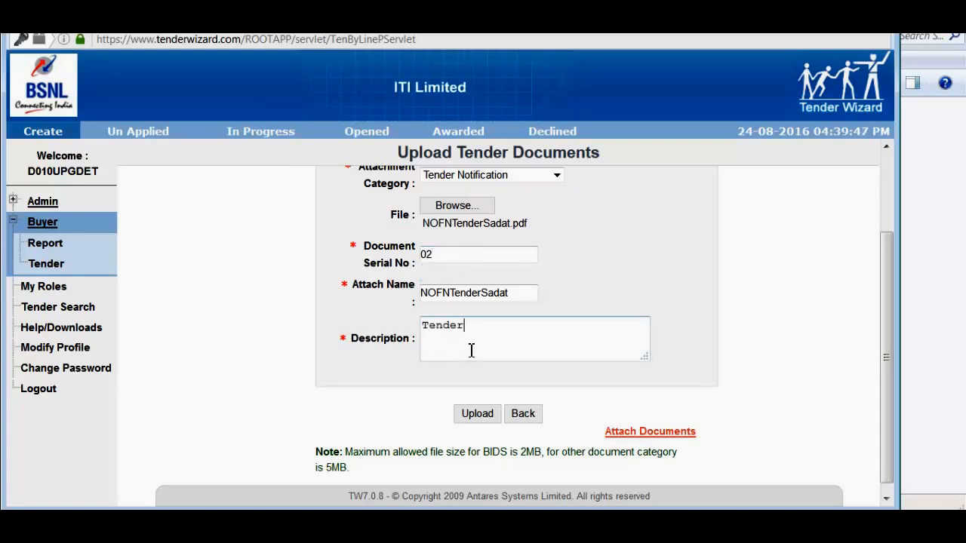
- Describe the attachment as "Tender document of sadat block nofn work gzp SSA" and upload it
type("doc")
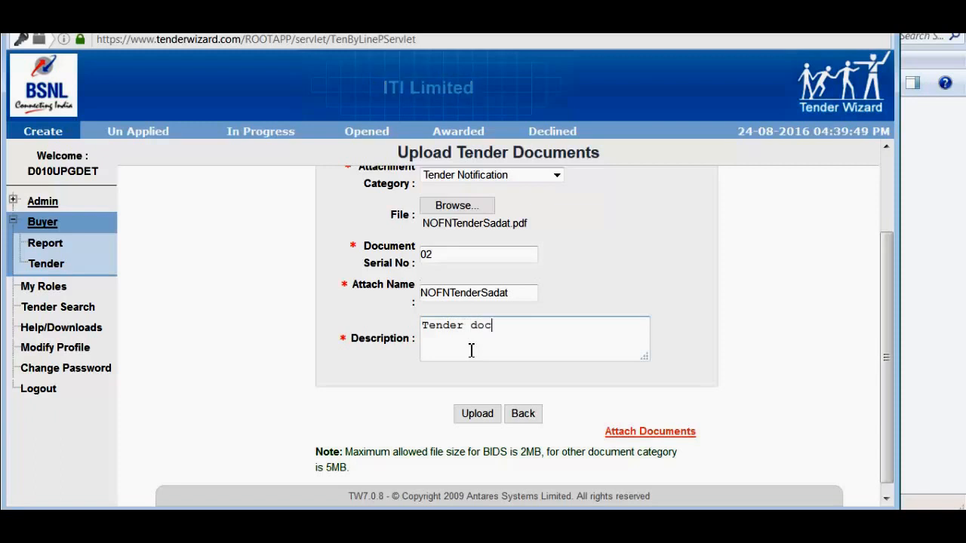
type("ument of sad")
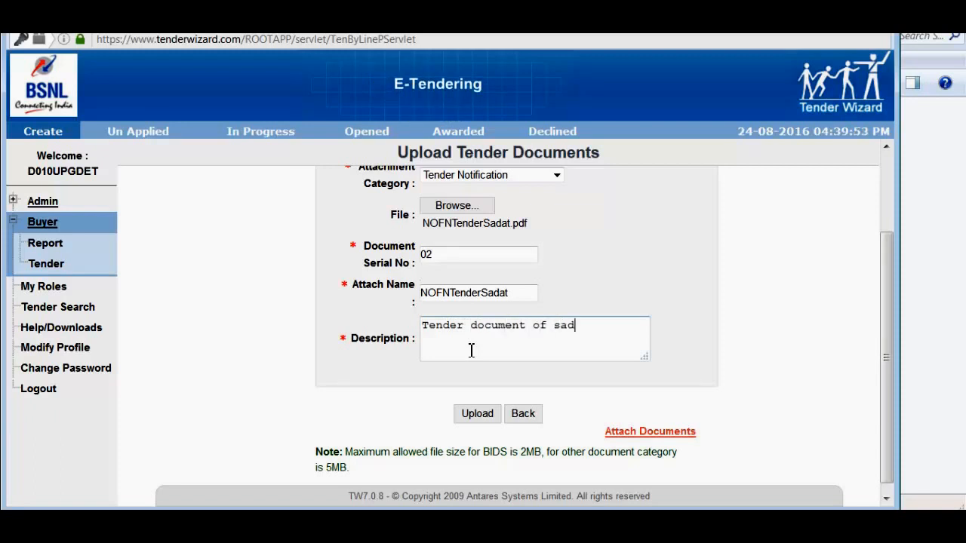
type("at")
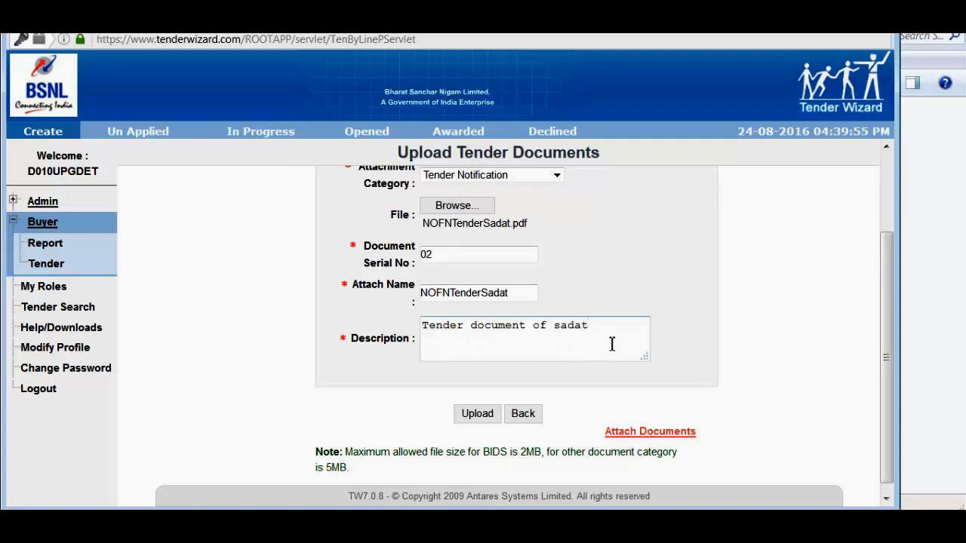
type(" block")
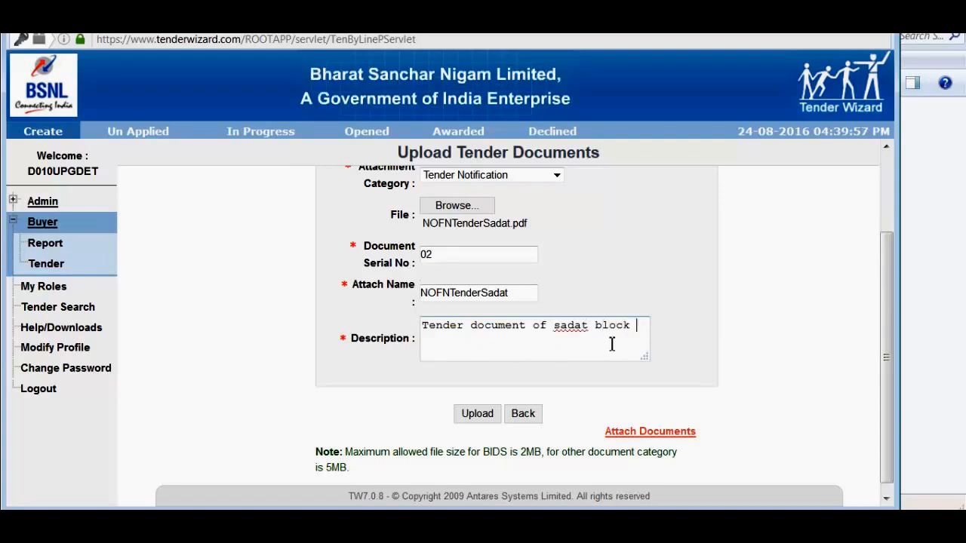
type(" nofn worj")
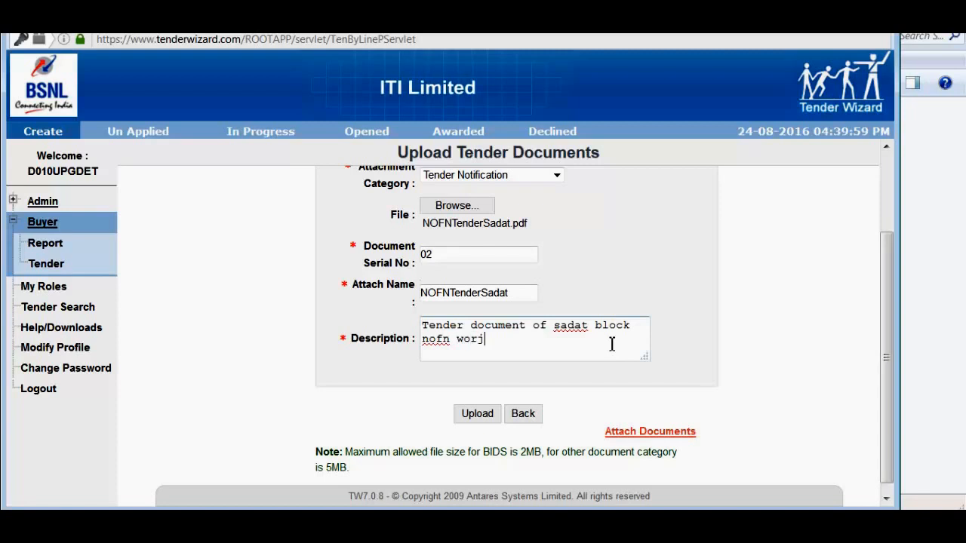
key("BackSpace")
type("k gzp SSA")
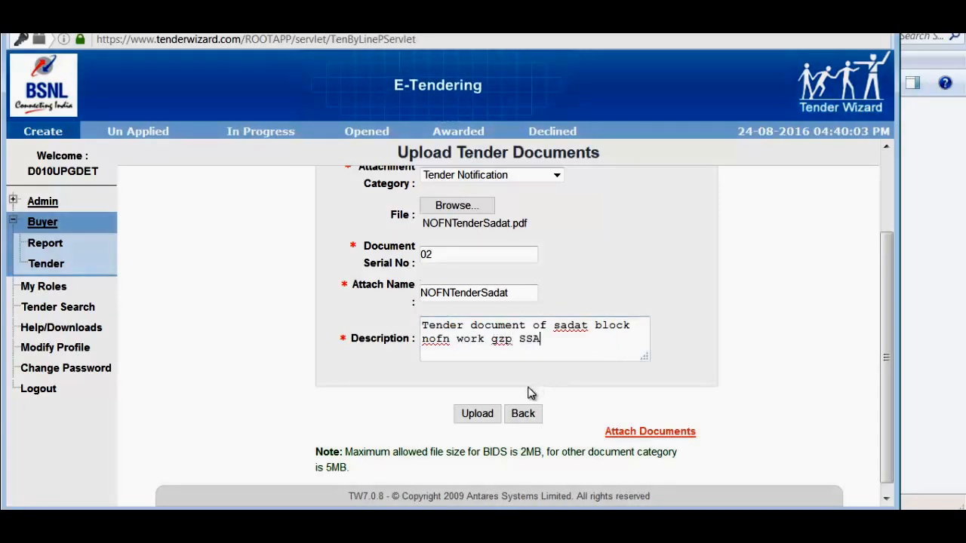
left_click(473, 415)
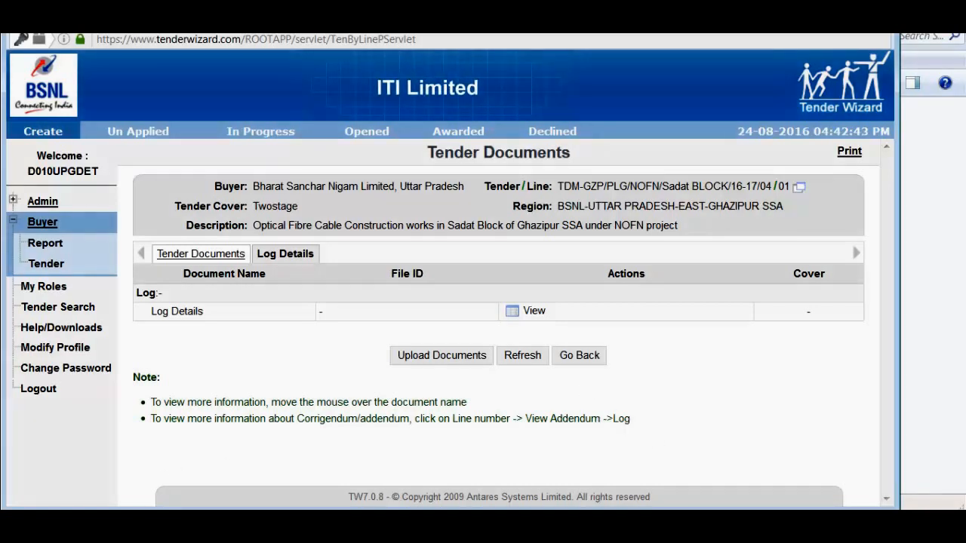
- Open the NOFNSADATBQ workbook from the SADAT folder in Excel and review its quotation of rates sheet
left_click(294, 529)
left_click(281, 215)
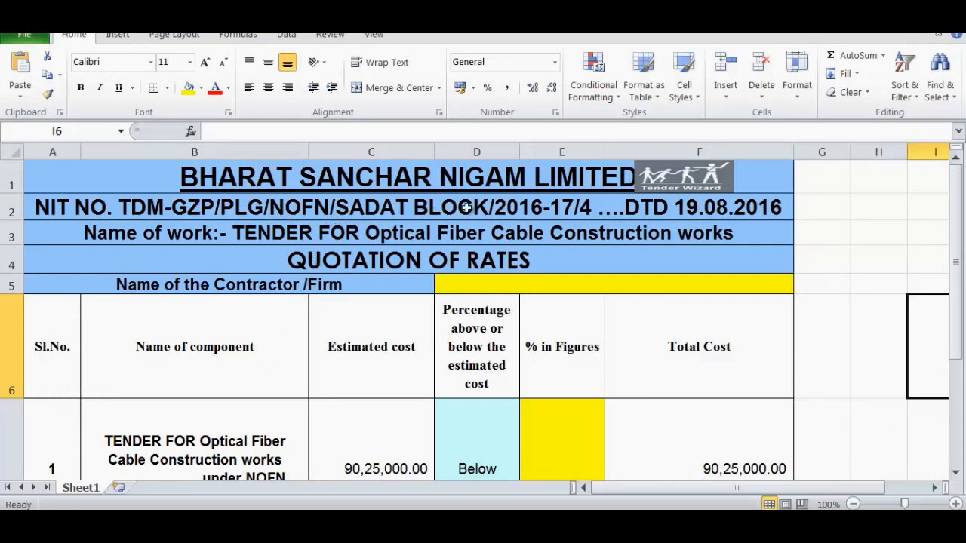
scroll(374, 304, "down", 3)
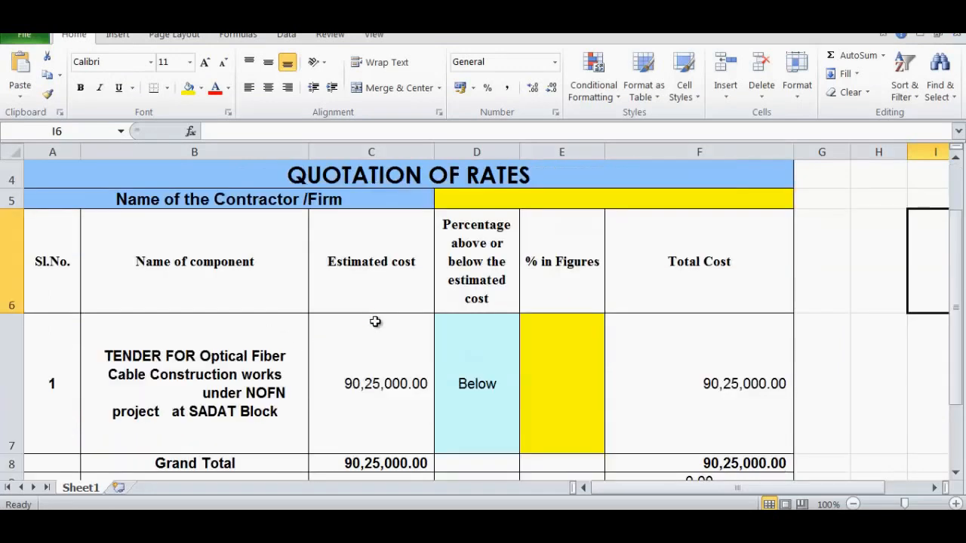
scroll(391, 356, "up", 1)
scroll(375, 278, "up", 1)
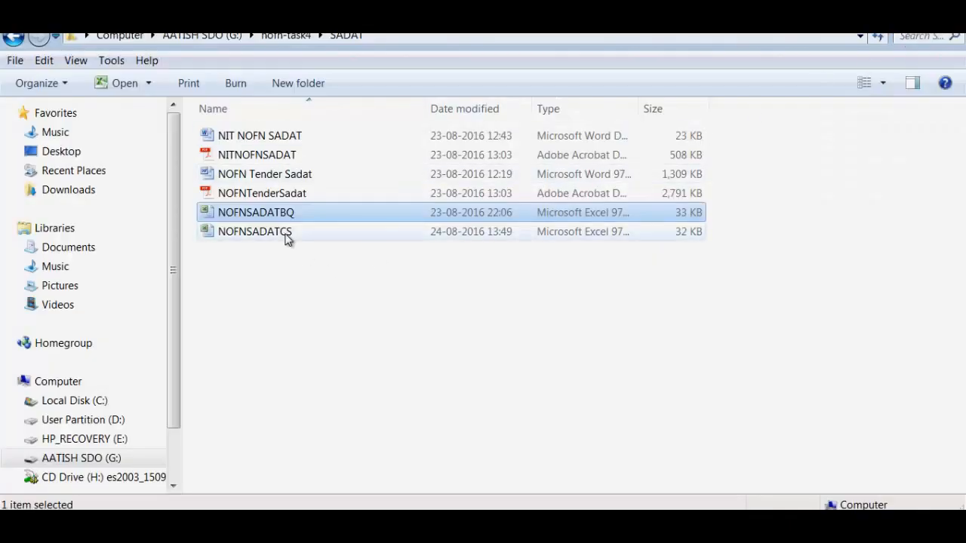
- Open the NOFNSADATCS workbook from the SADAT folder and review the comparative quotation of rates on Sheet2
left_click(287, 234)
double_click(287, 234)
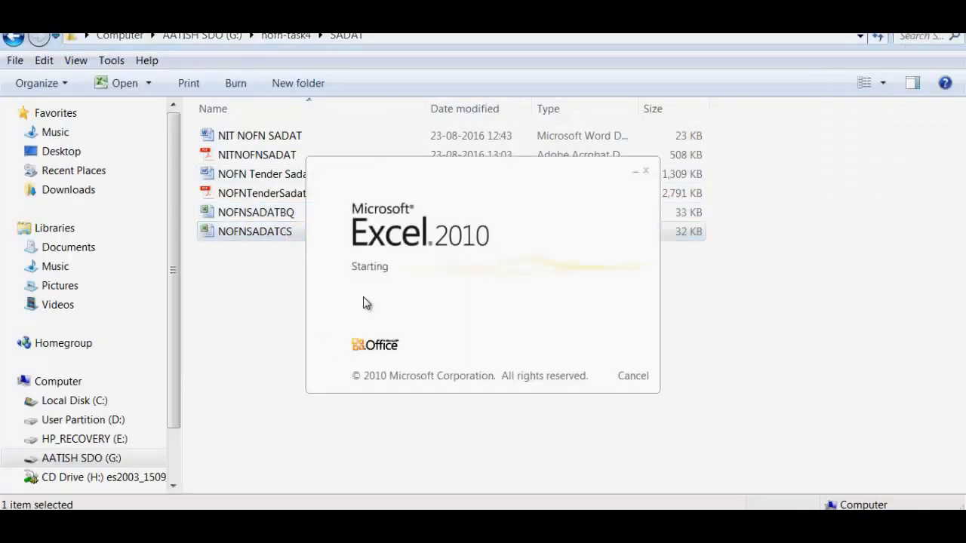
scroll(307, 239, "down", 1)
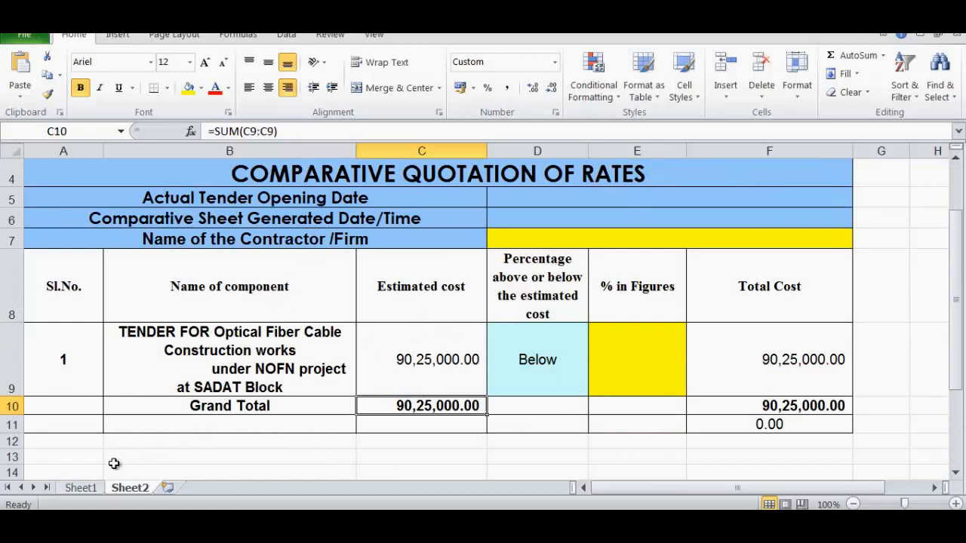
- Examine the input, output, sort and duplicate cell range tables on Sheet1 of NOFNSADATCS, and close the workbook without saving
left_click(80, 488)
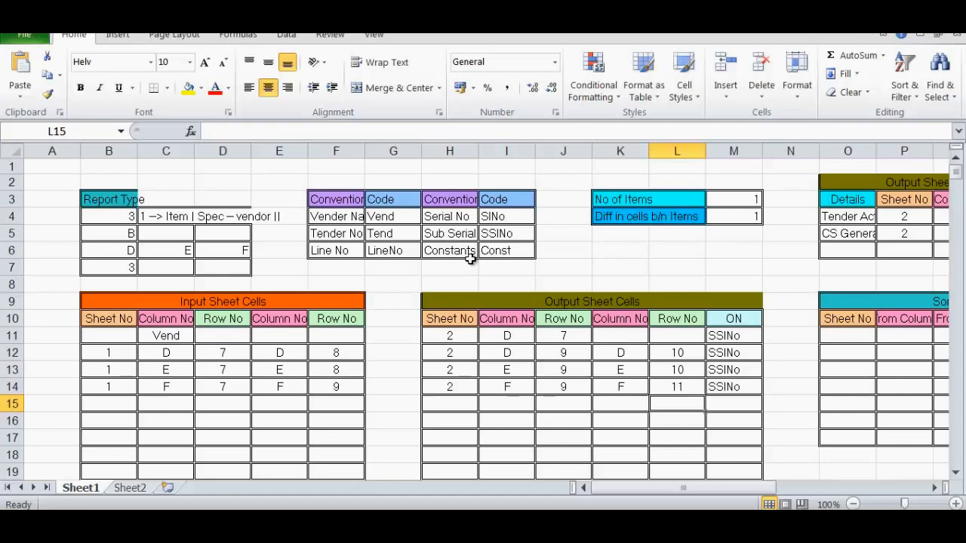
scroll(636, 259, "down", 5)
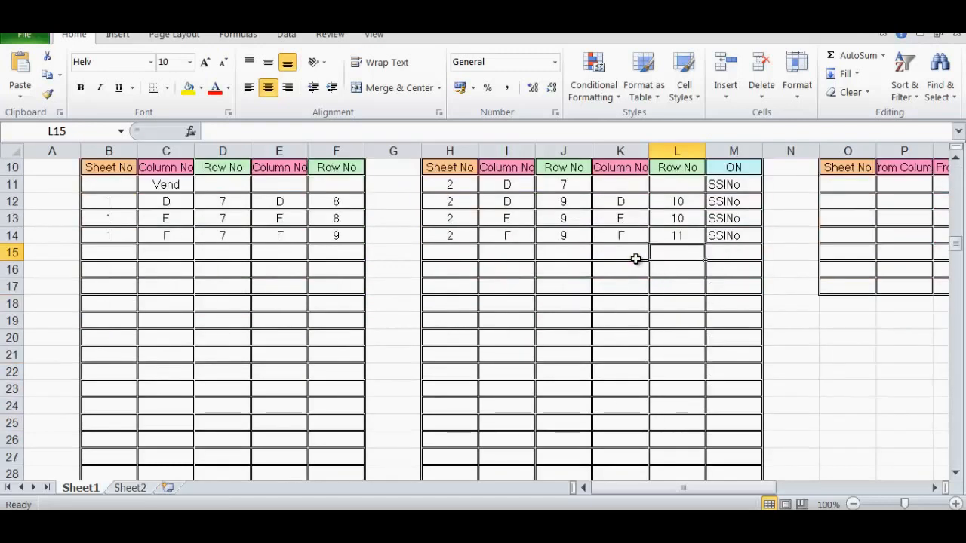
scroll(649, 309, "up", 1)
left_click_drag(696, 489, 860, 490)
scroll(803, 414, "up", 4)
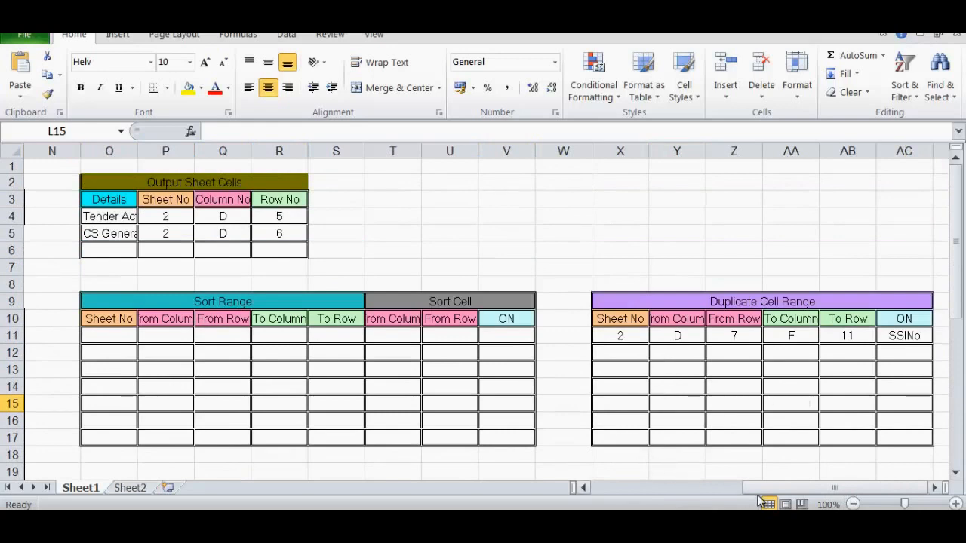
left_click_drag(766, 491, 617, 491)
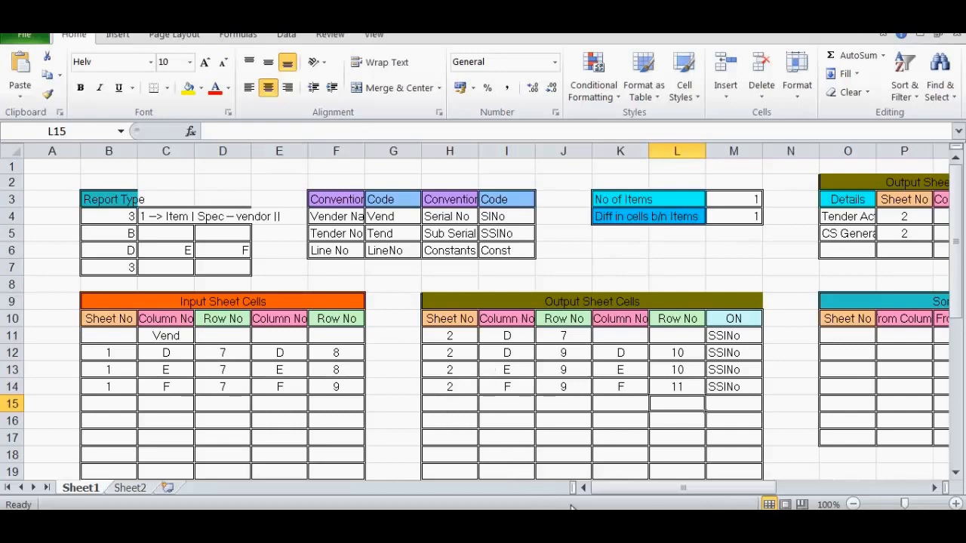
left_click_drag(653, 490, 589, 504)
scroll(392, 365, "down", 5)
scroll(391, 366, "down", 1)
scroll(392, 366, "up", 6)
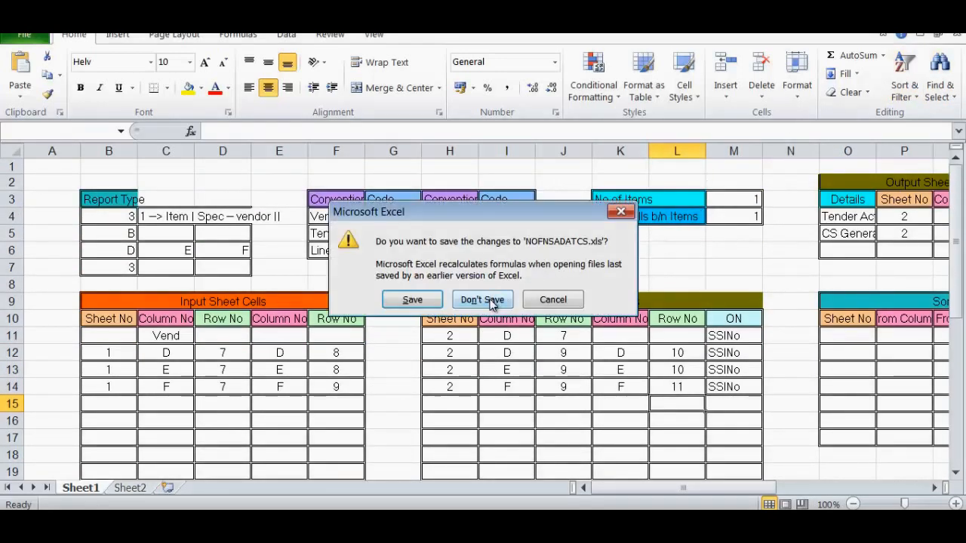
left_click(490, 300)
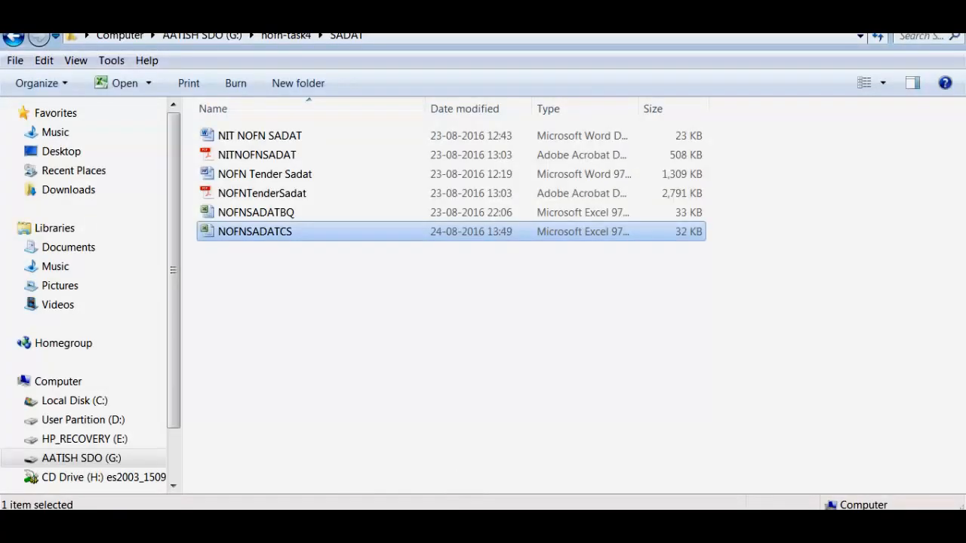
- Switch back to the Tender Wizard portal, open a new document upload form and set the attachment category to Bids
left_click(351, 498)
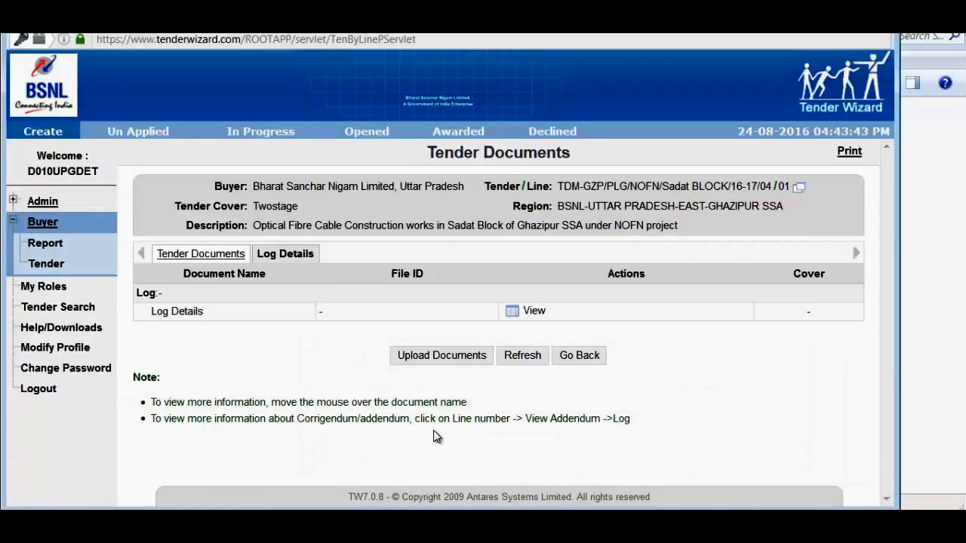
left_click(442, 355)
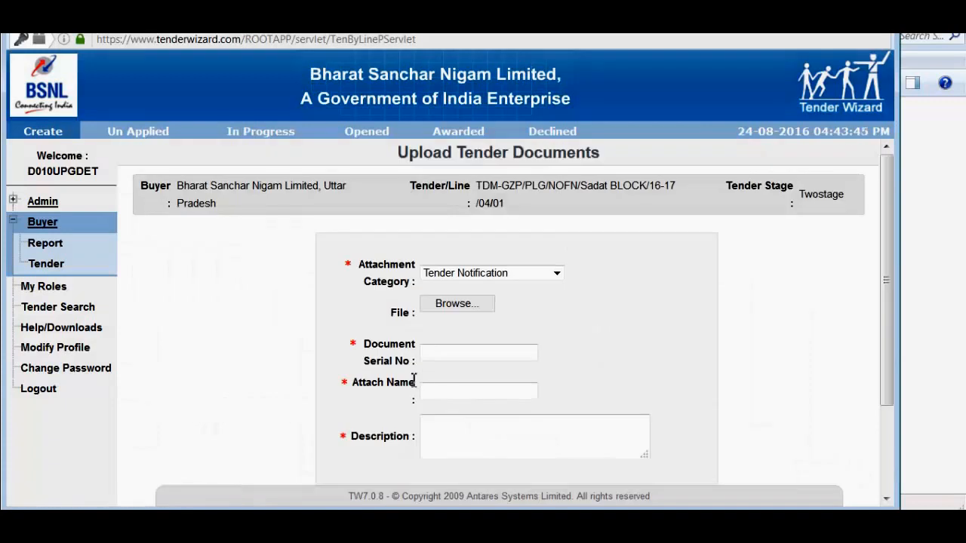
left_click(556, 273)
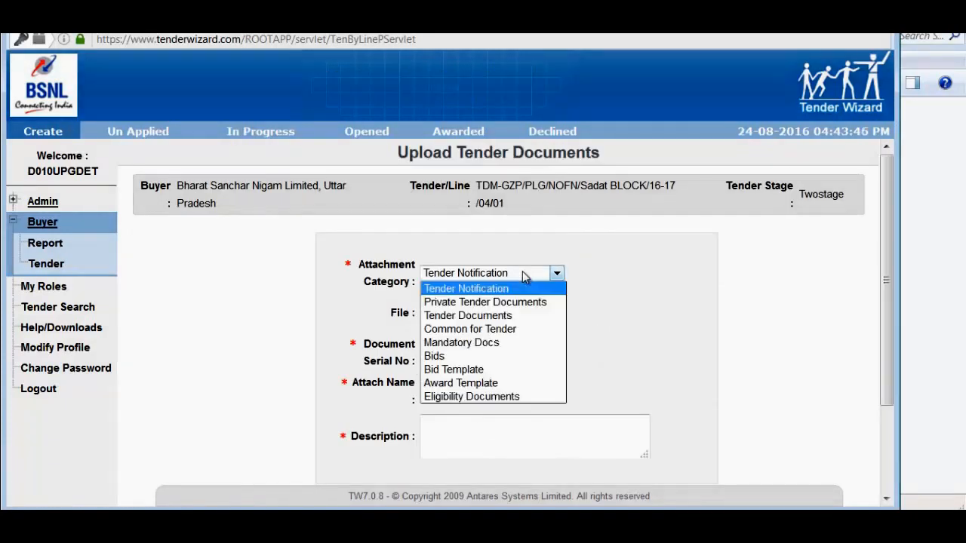
left_click(473, 359)
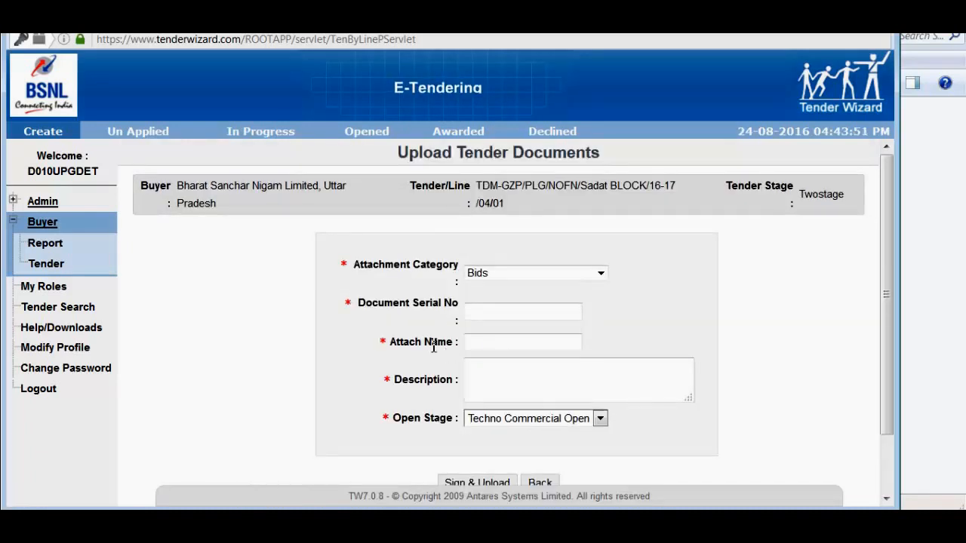
- Set the document serial number of the Bids attachment to 03
left_click(476, 317)
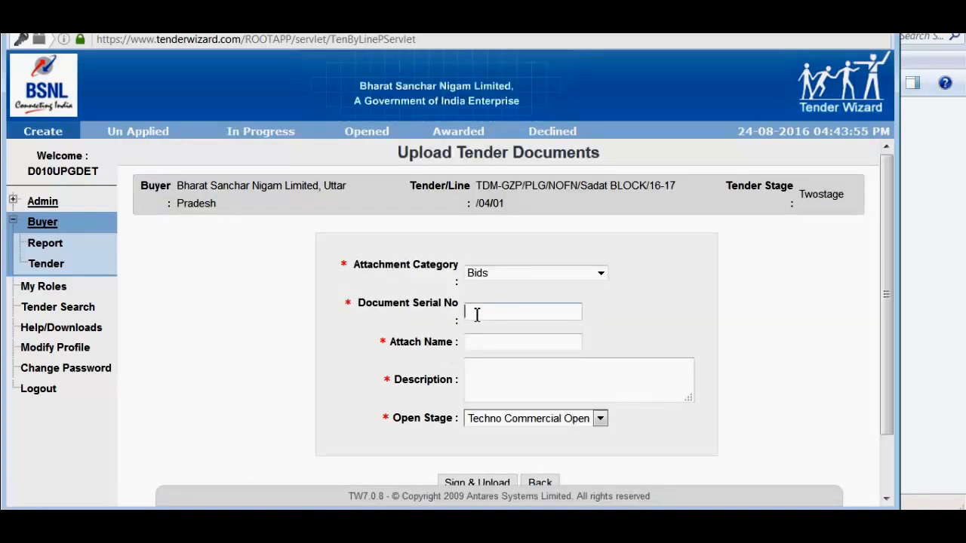
left_click(477, 315)
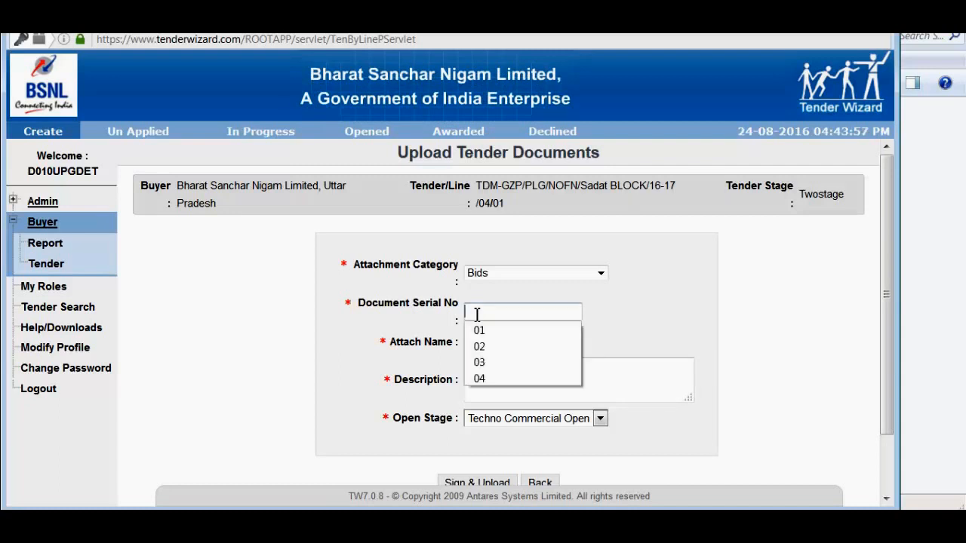
left_click(479, 362)
left_click(485, 342)
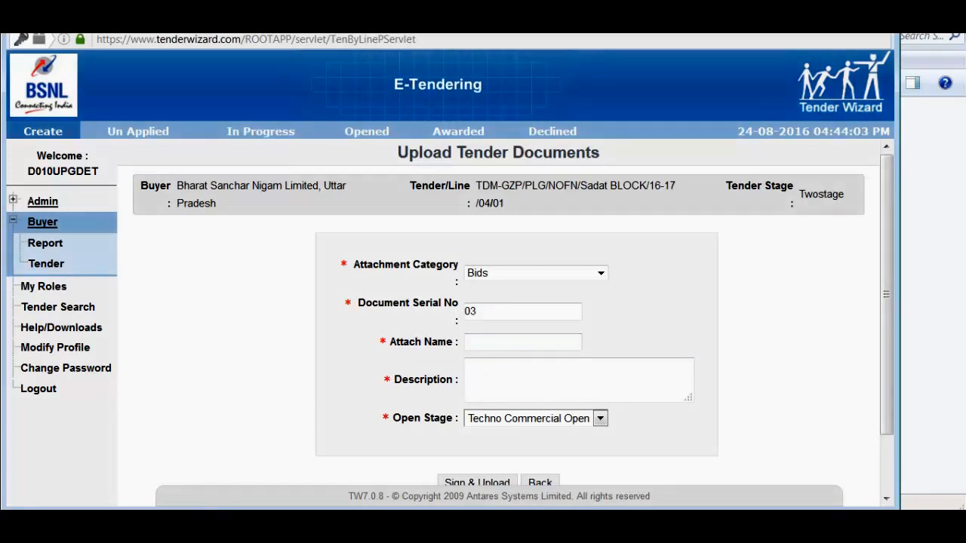
- Check the BQ workbook's file name in the SADAT folder and enter NOFNSADATBQ as the attach name in the portal's upload form
left_click(138, 525)
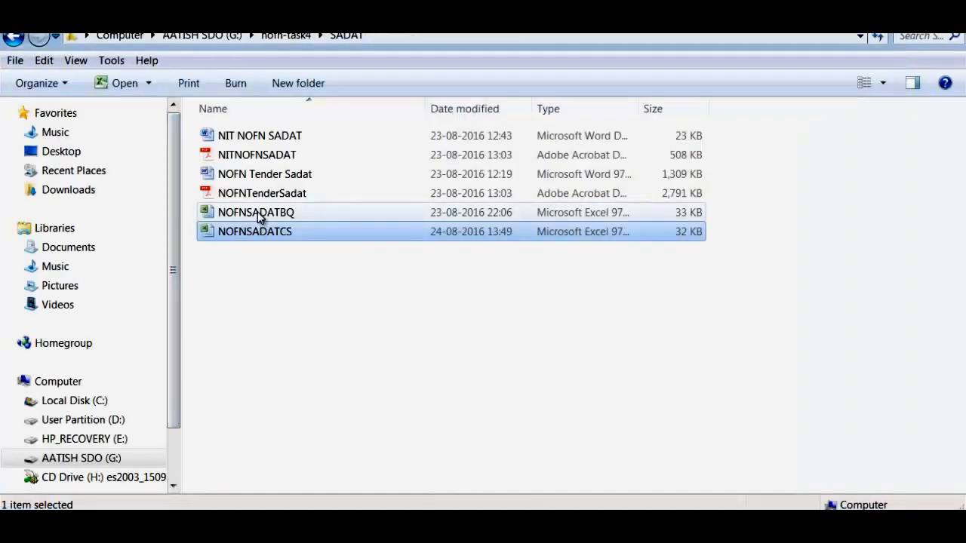
left_click(286, 215)
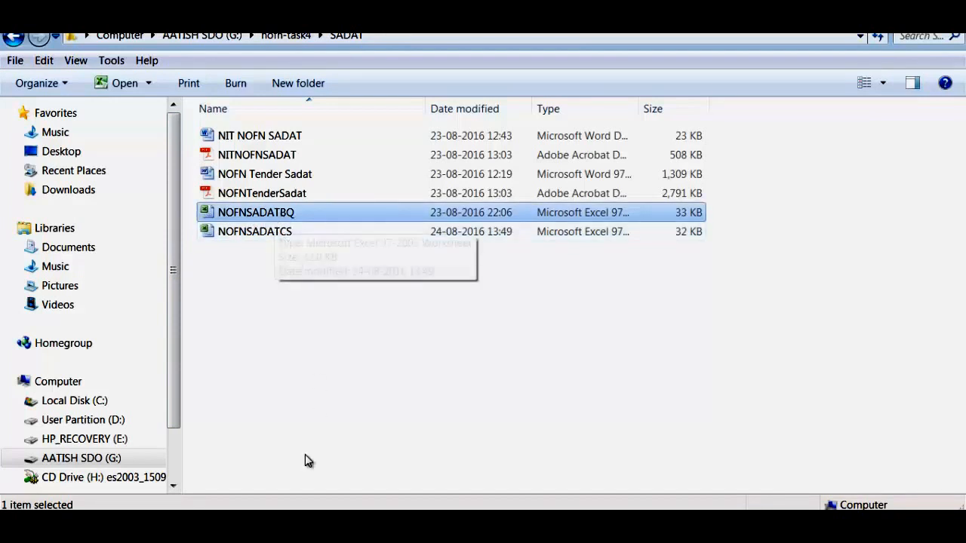
left_click(385, 524)
left_click(399, 501)
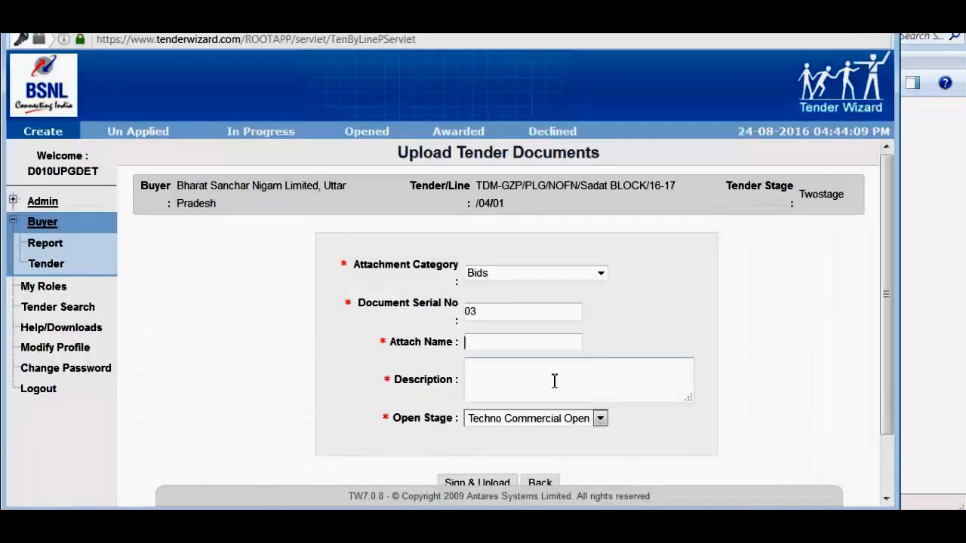
type("N")
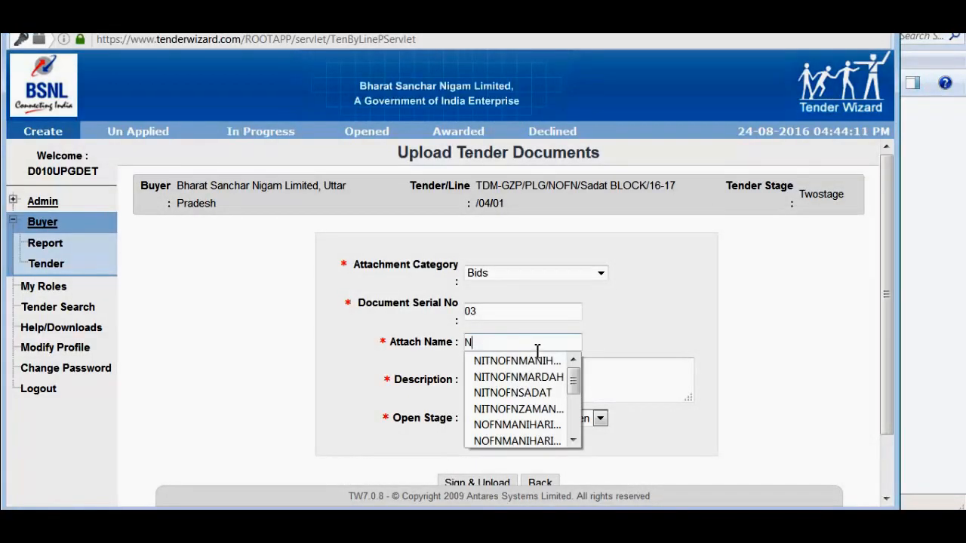
type("OFN")
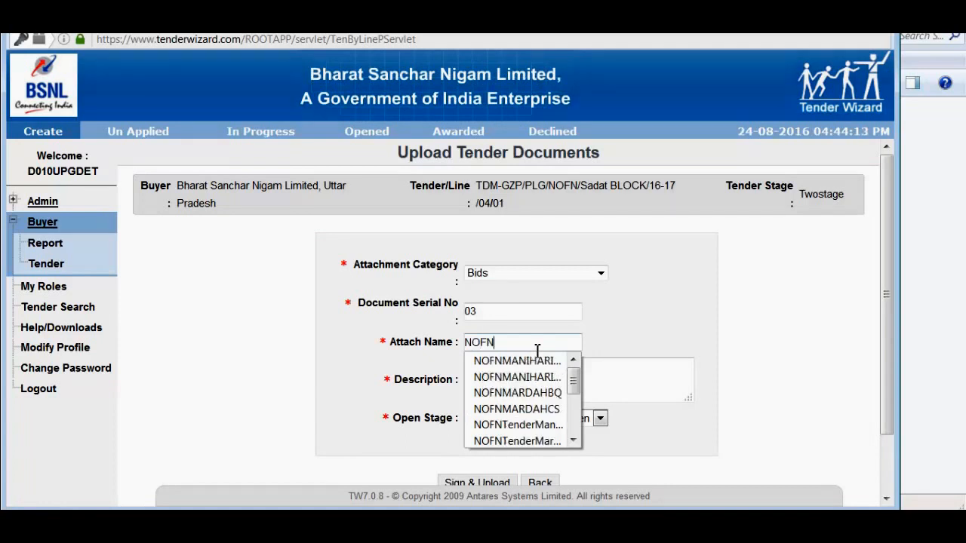
type("SADAT")
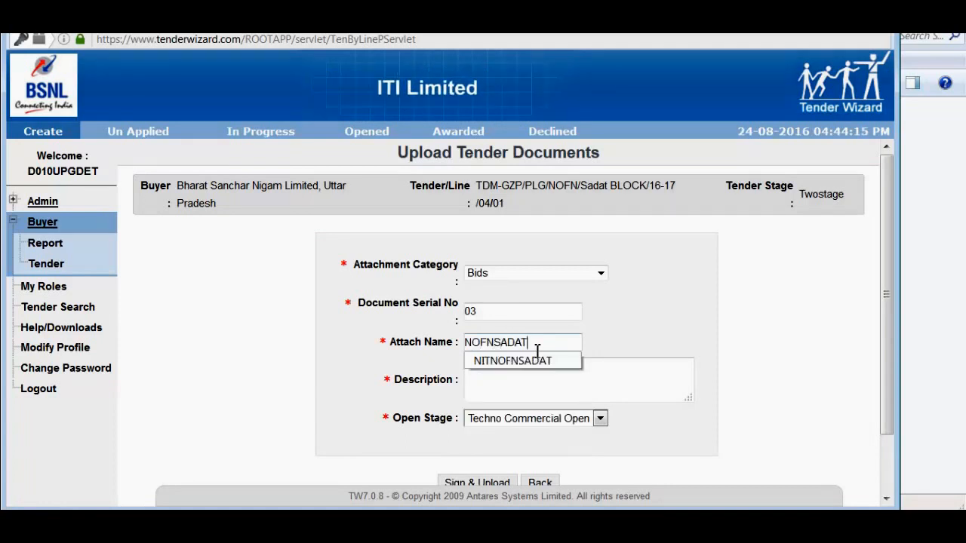
type("BQ")
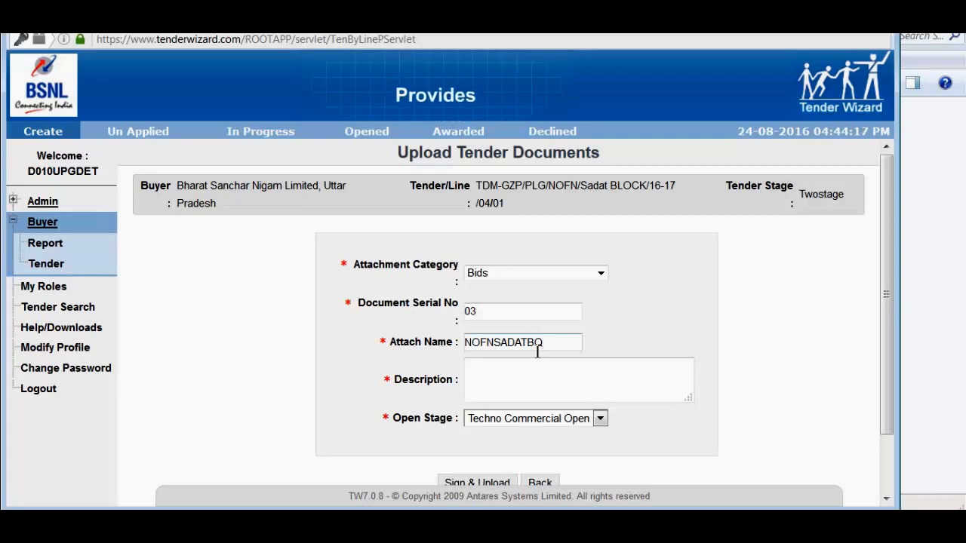
- Copy the attach name into the description and edit it to read NOFN SADAT BoQ
left_click_drag(557, 344, 458, 345)
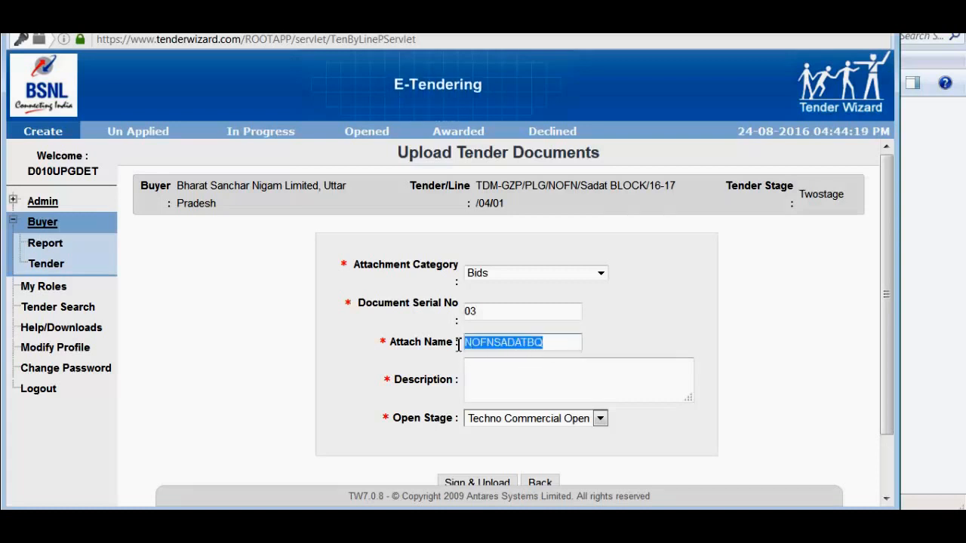
key("ctrl+c")
left_click(499, 383)
key("ctrl+v")
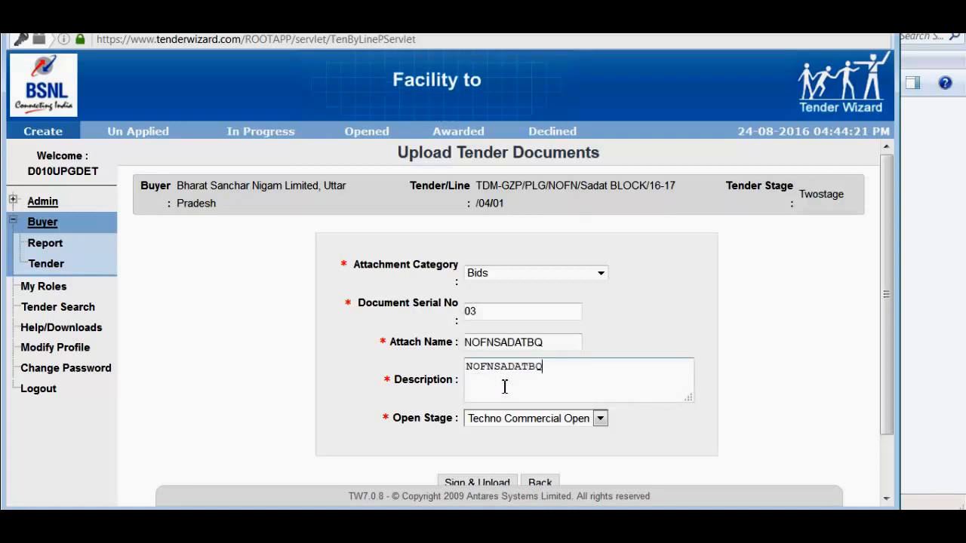
left_click(498, 368)
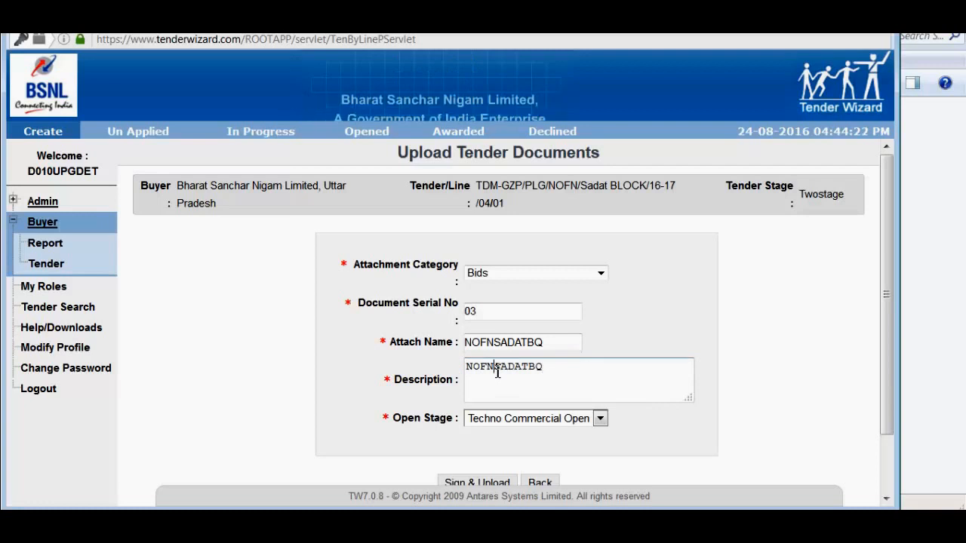
left_click(535, 368)
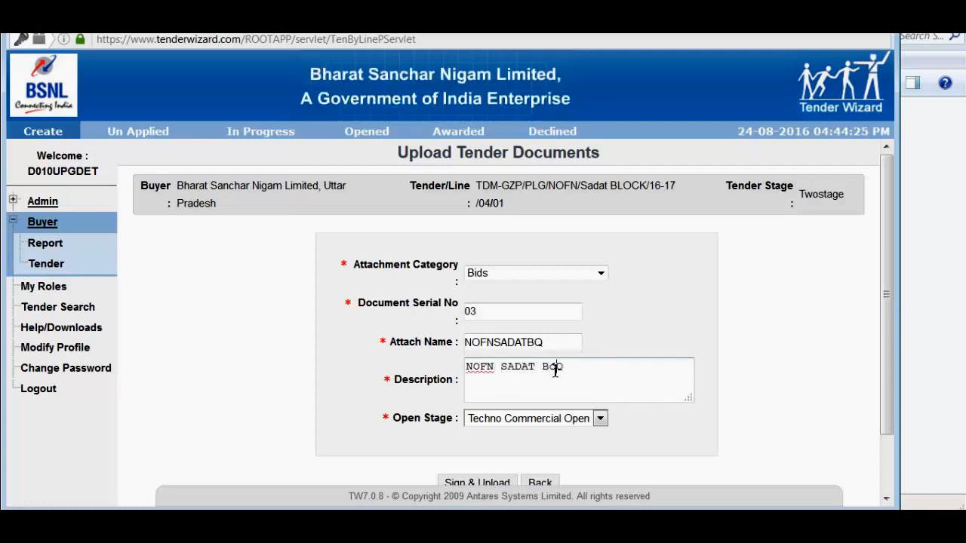
- Set the open stage to Cost Open and start signing and uploading the document
left_click(553, 419)
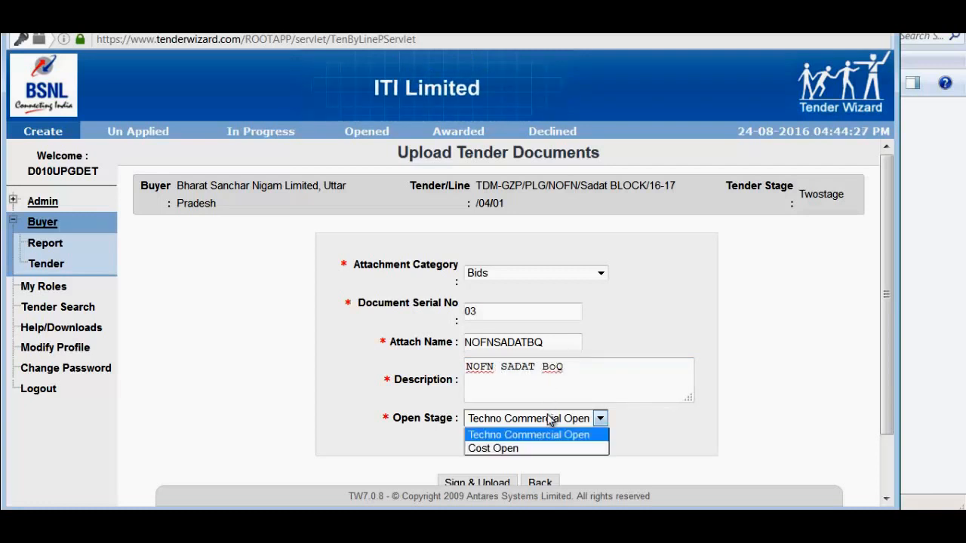
left_click(531, 449)
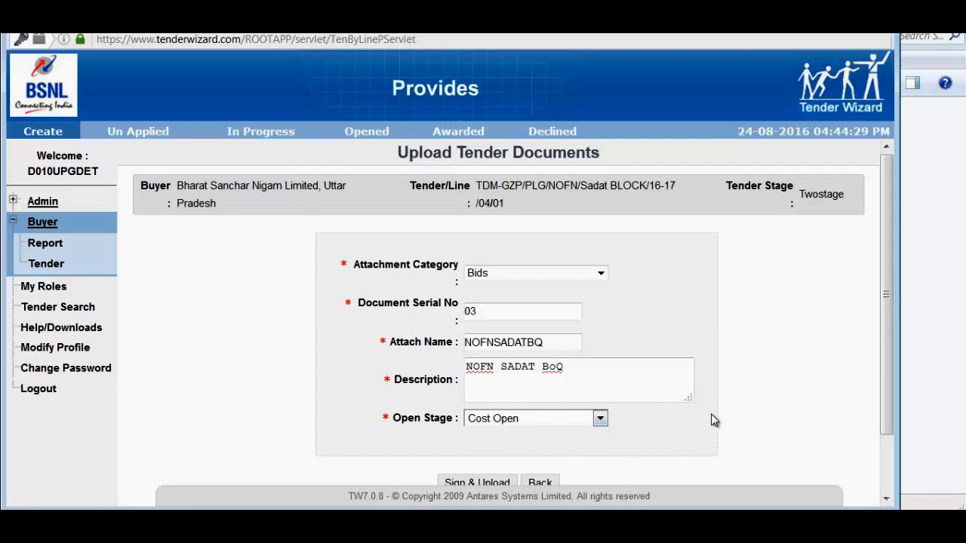
scroll(710, 414, "down", 2)
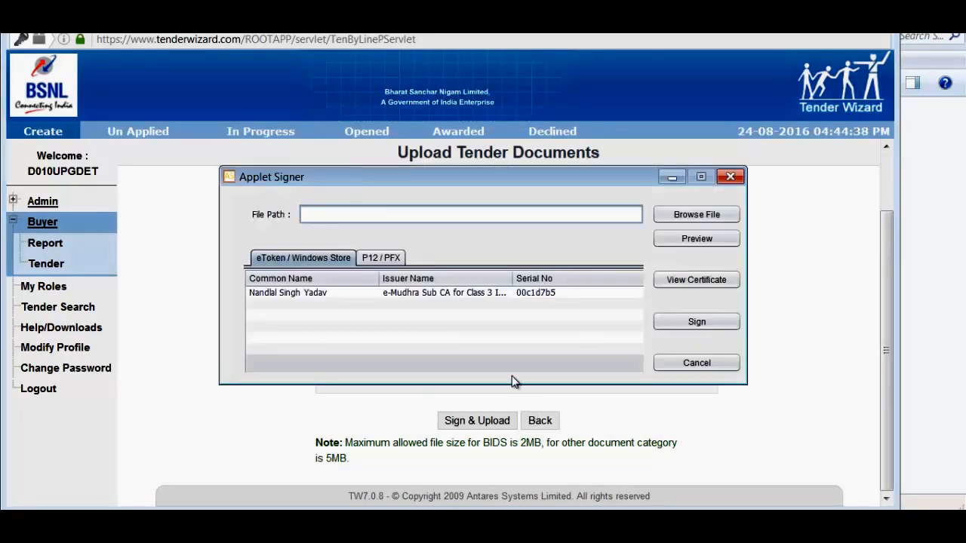
- Choose NOFNSADATBQ.xls from the SADAT folder under nofn-task4 on drive G: as the file to sign
left_click(676, 215)
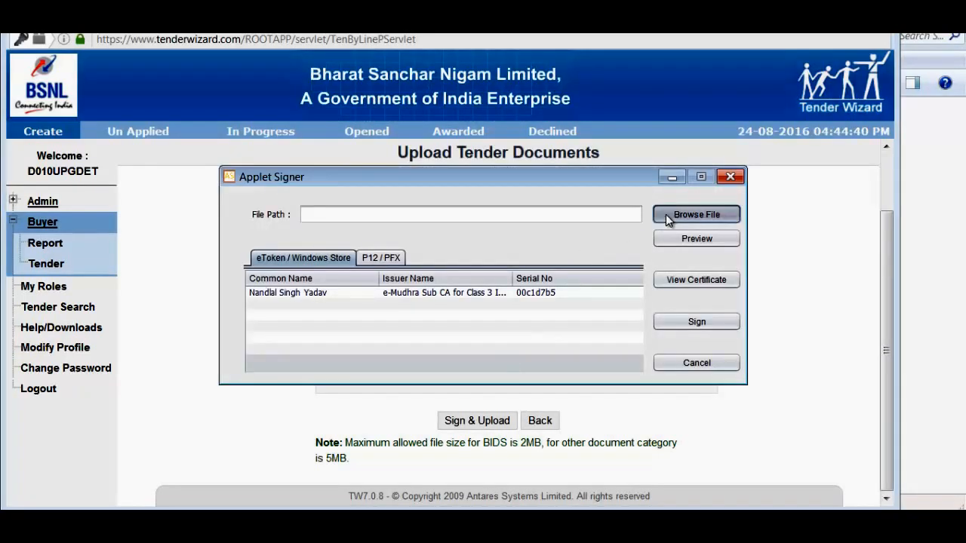
left_click(407, 195)
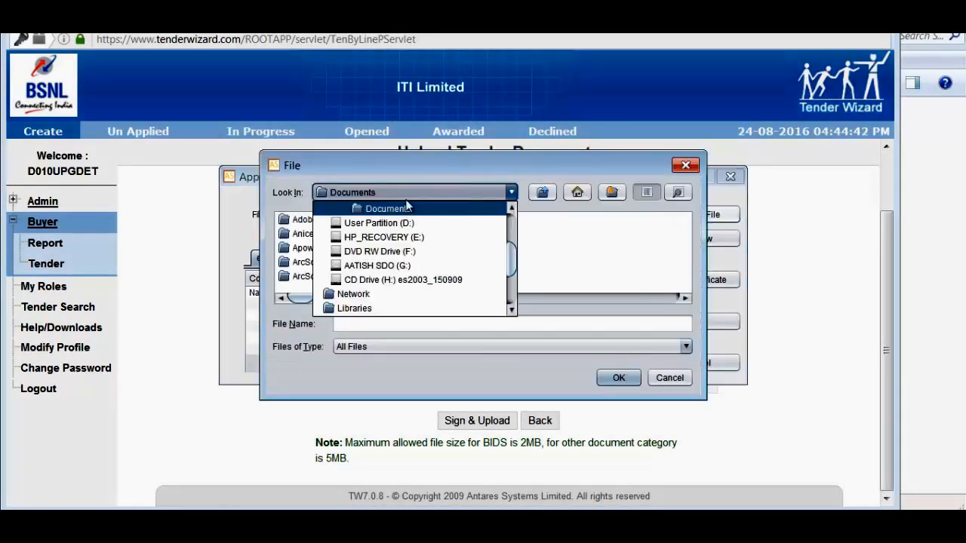
left_click(398, 266)
double_click(317, 233)
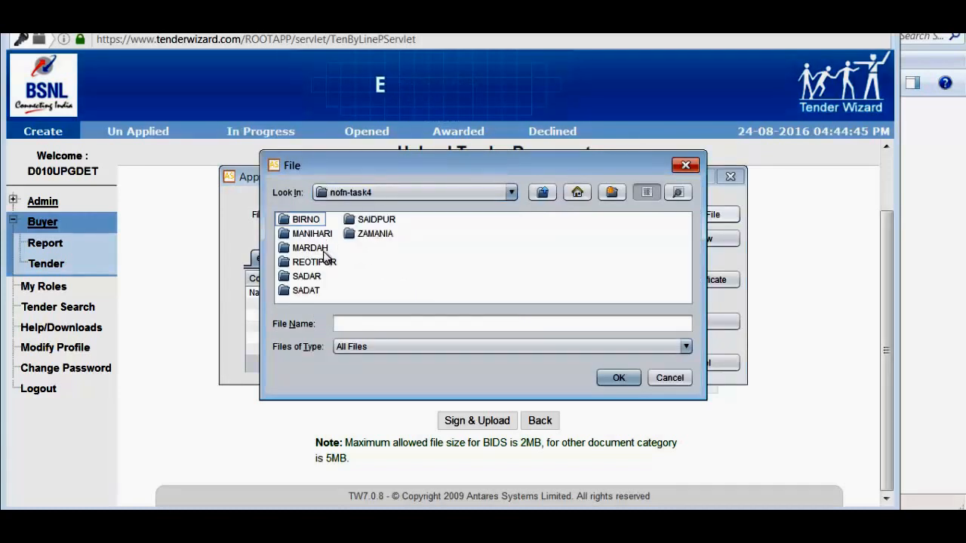
double_click(312, 292)
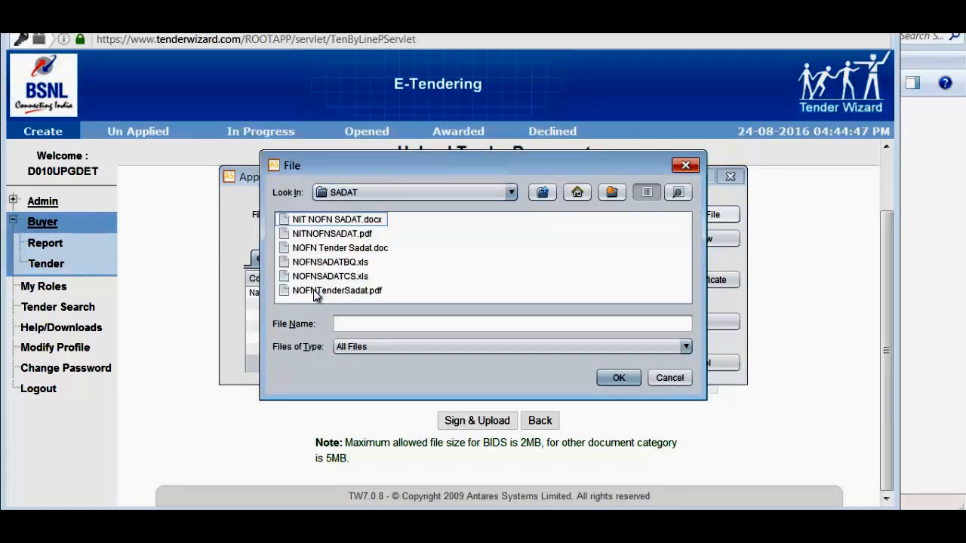
left_click(349, 263)
left_click(348, 264)
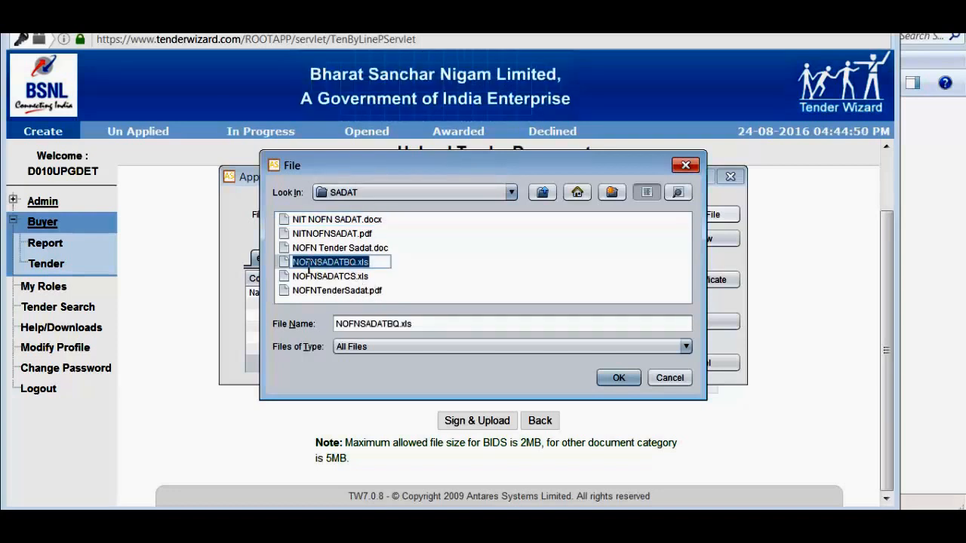
double_click(287, 265)
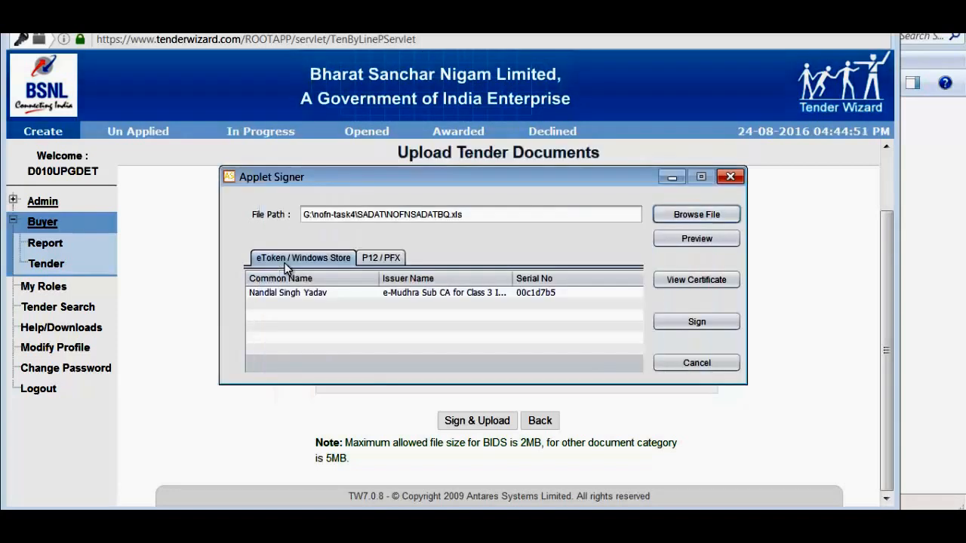
- Sign the file with the listed eToken certificate and verify with the User PIN to upload it
left_click(309, 295)
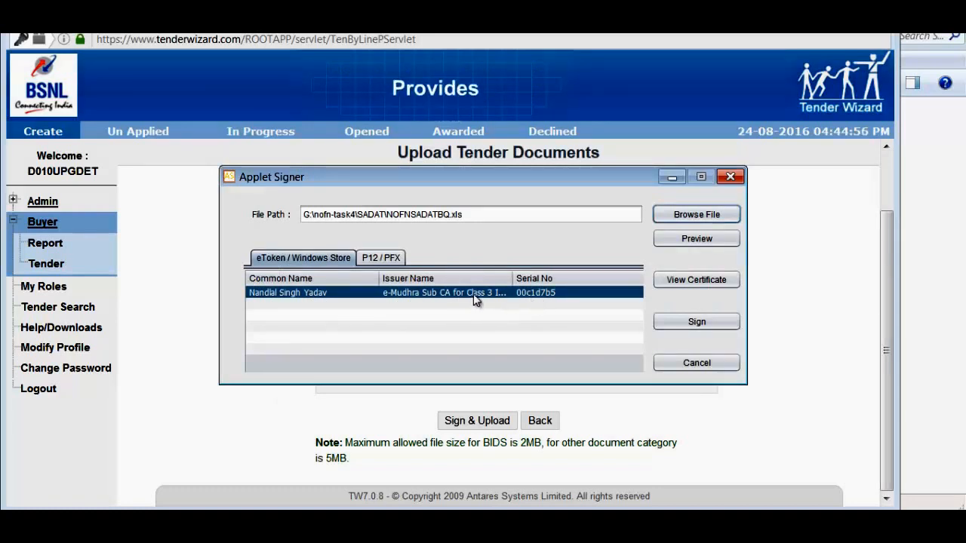
left_click(697, 326)
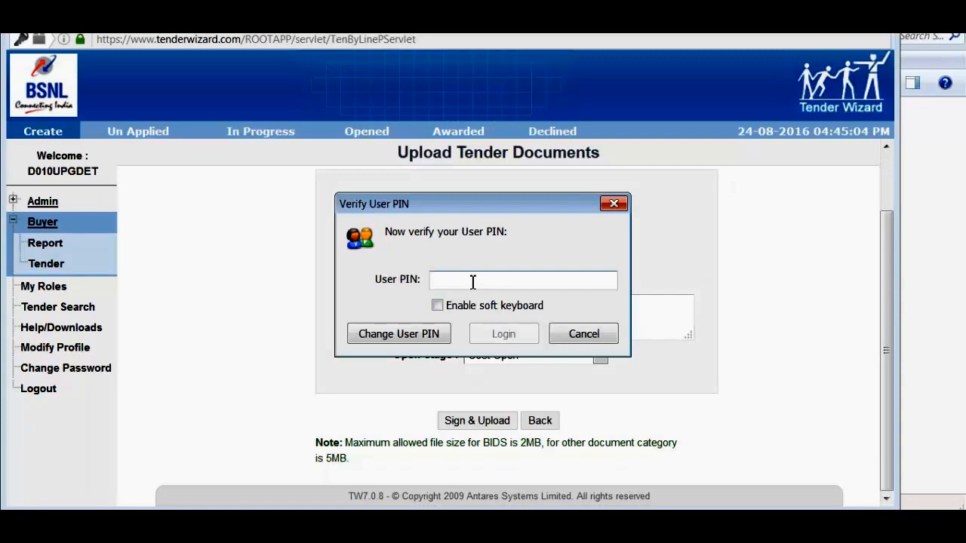
type("••••")
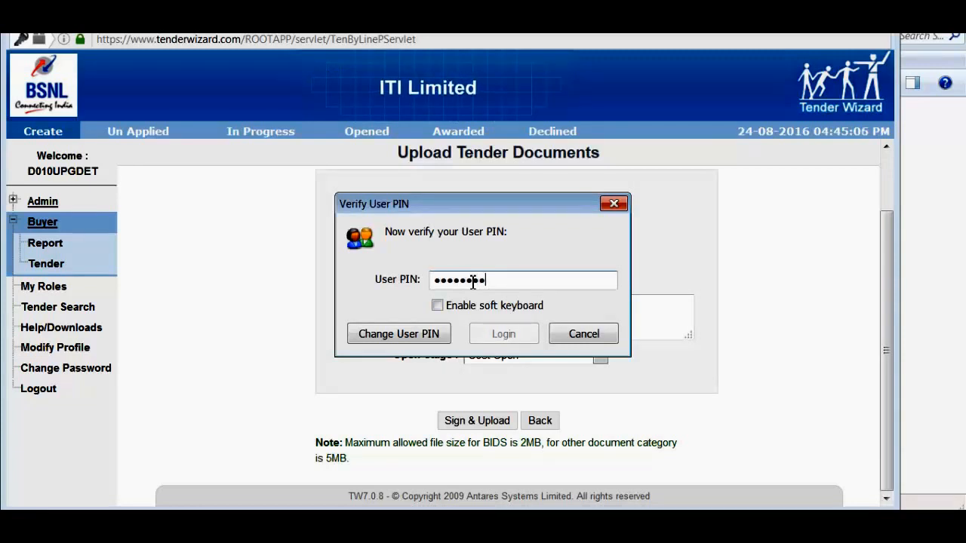
left_click(501, 337)
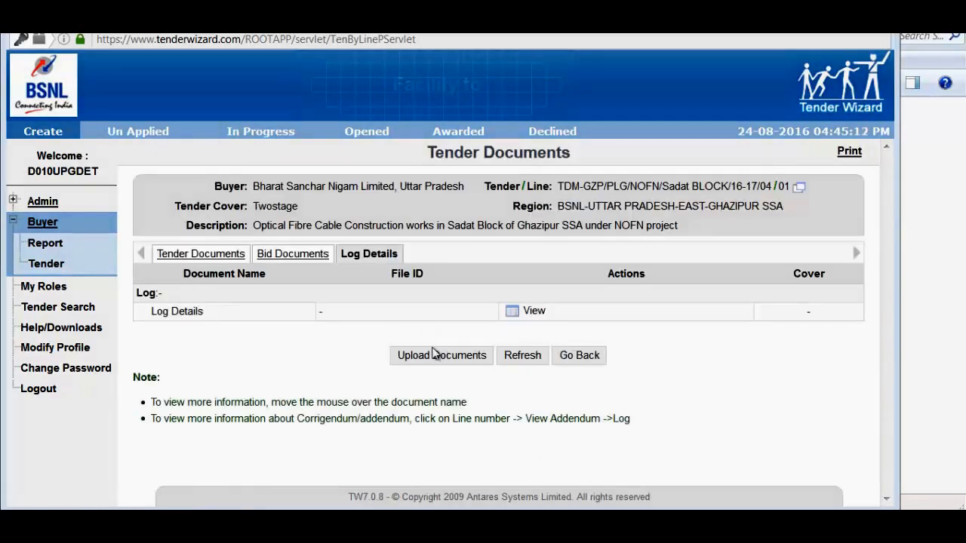
- Open a new document upload form and set the attachment category to Bid Template
left_click(425, 362)
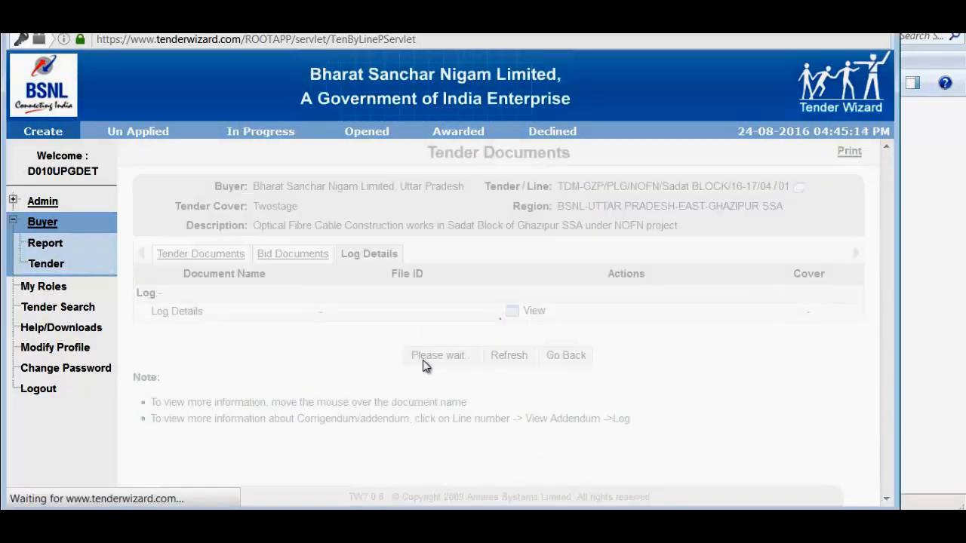
left_click(507, 278)
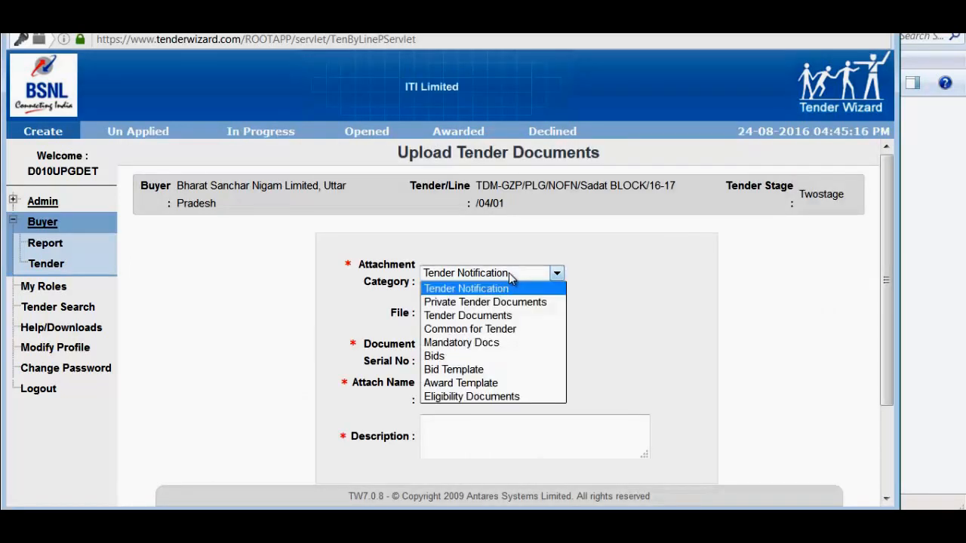
left_click(495, 370)
- Set the document serial number of the Bid Template attachment to 04
left_click(492, 310)
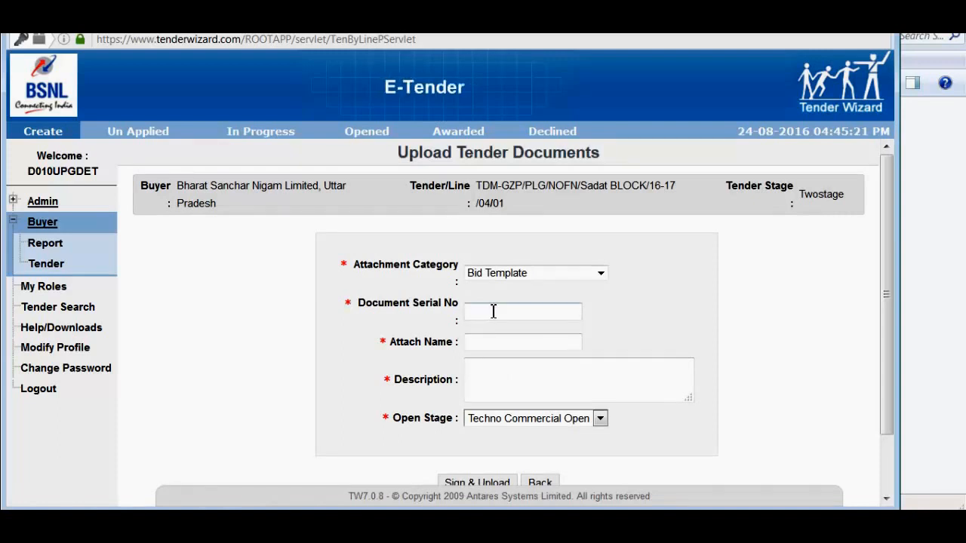
left_click(491, 311)
left_click(489, 382)
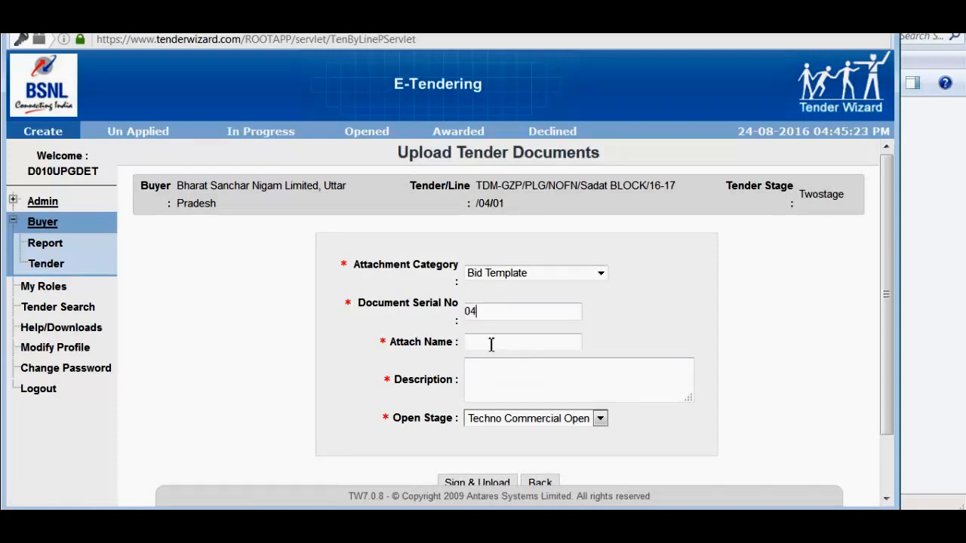
left_click(488, 313)
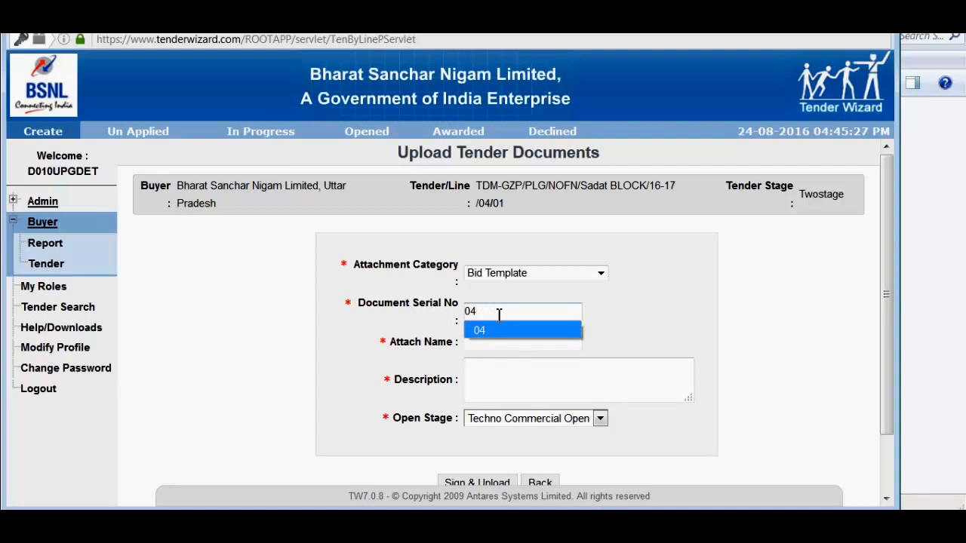
left_click(616, 315)
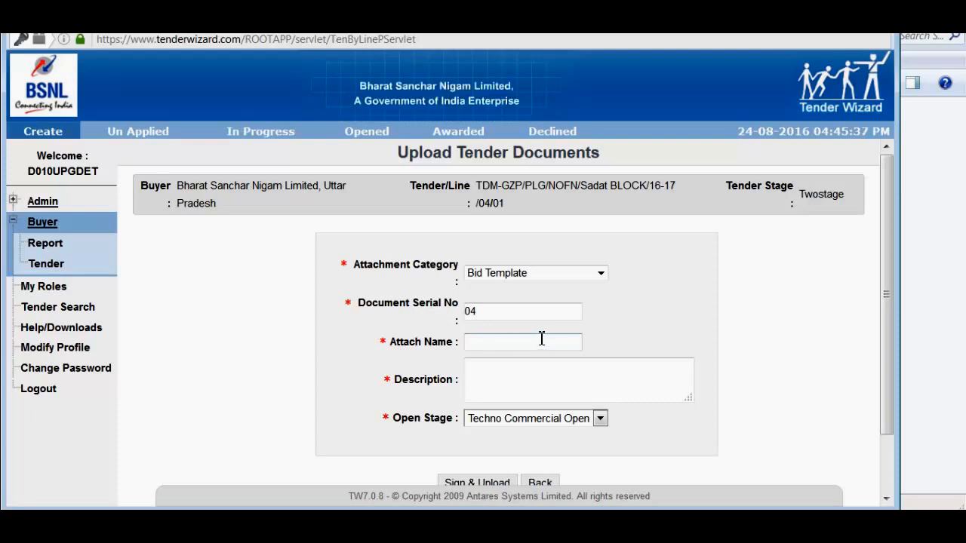
- Check the NOFNSADATCS file name in the SADAT folder and enter NOFNSADATCS as the attachment's name
left_click(456, 382)
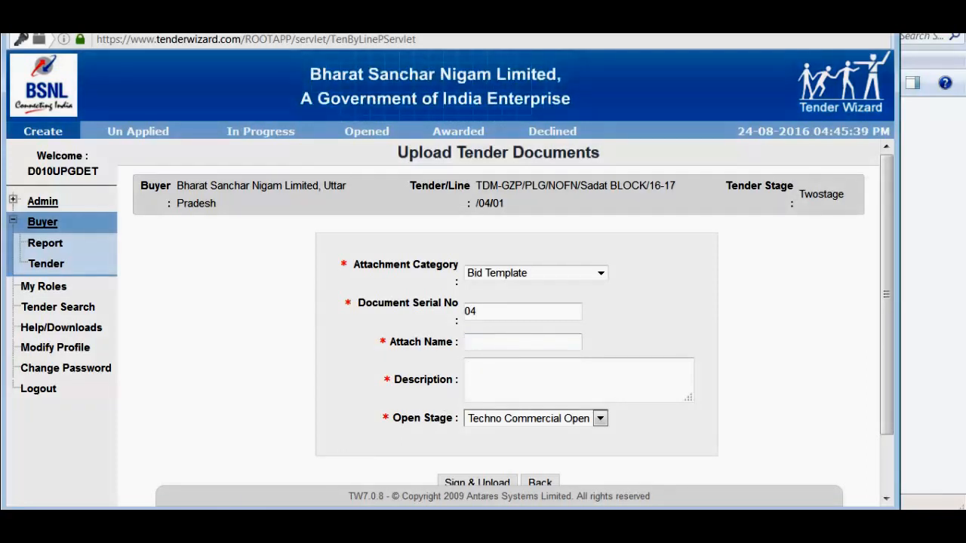
key("alt+Tab")
left_click(278, 240)
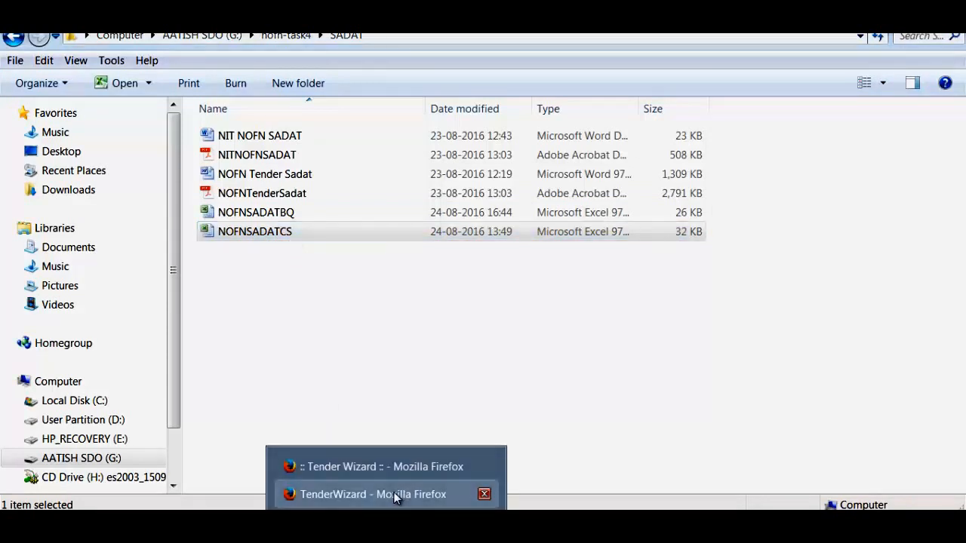
left_click(398, 494)
left_click(513, 348)
type("NO")
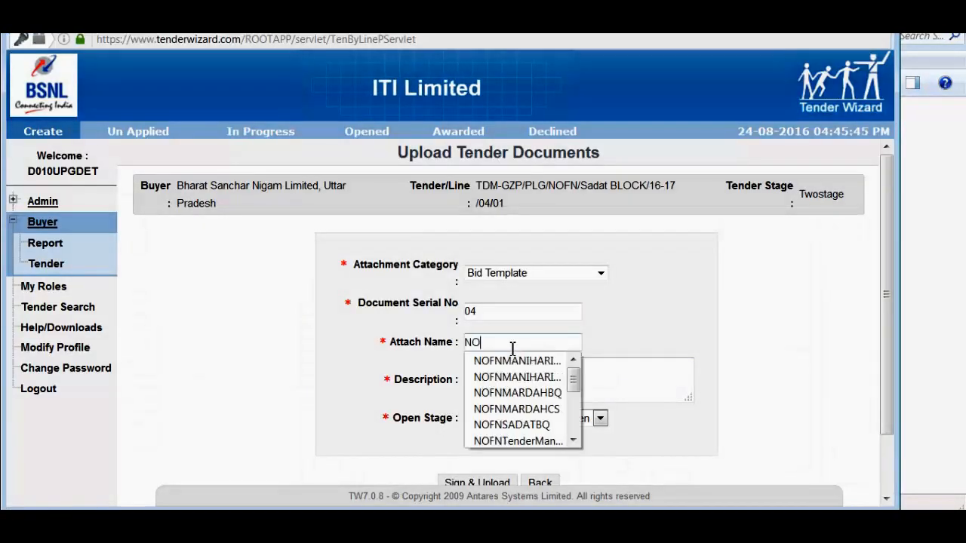
type("FNS")
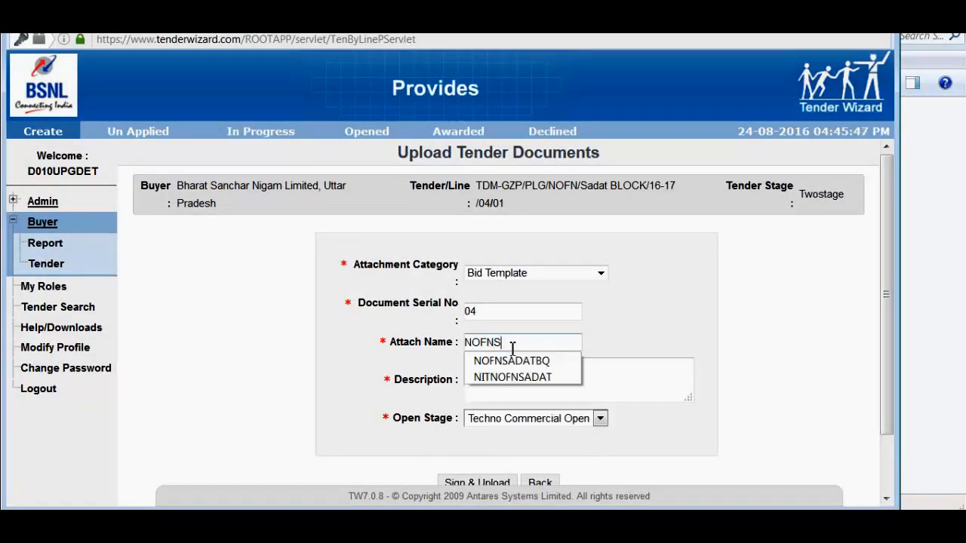
type("ADATCS")
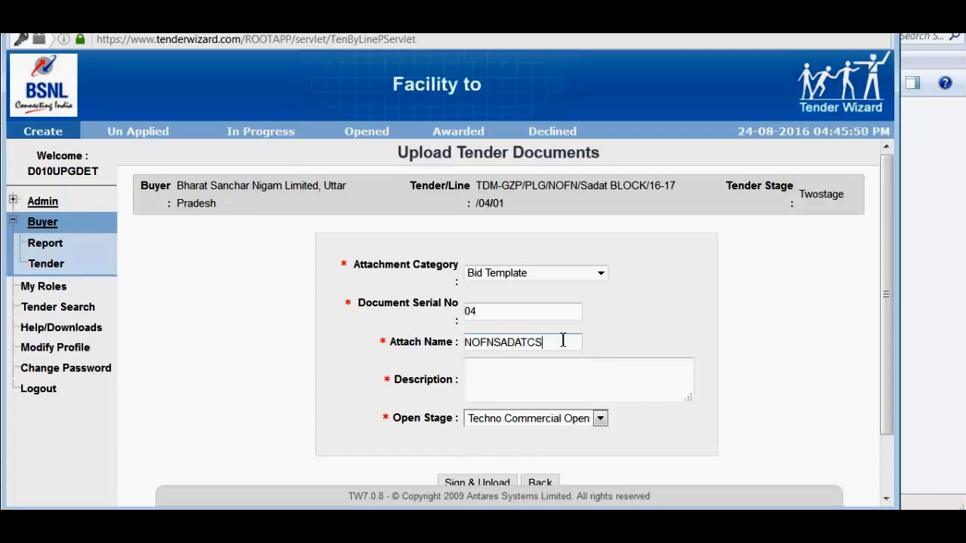
- Copy the attachment name into the description and space it out as NOFN SADAT CS
double_click(562, 341)
key("ctrl+c")
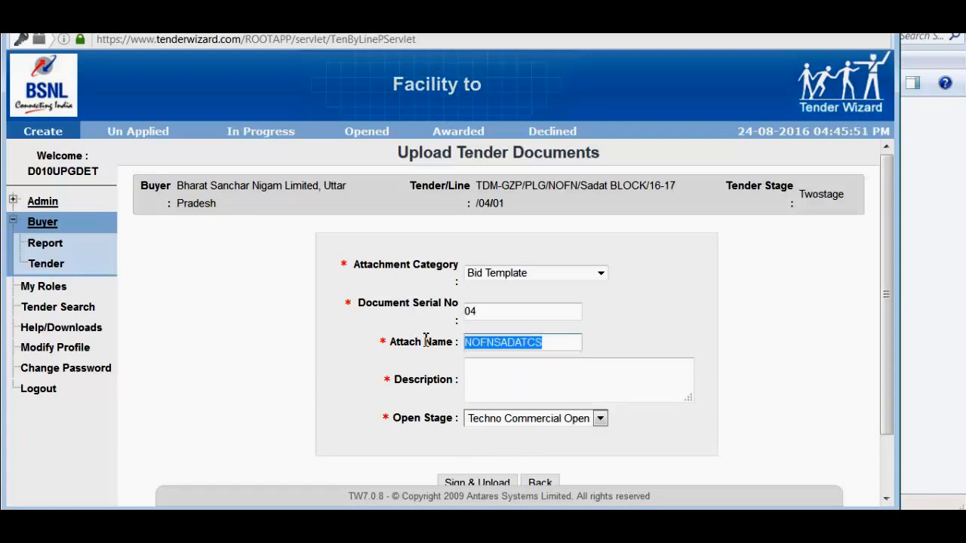
left_click(495, 385)
key("ctrl+v")
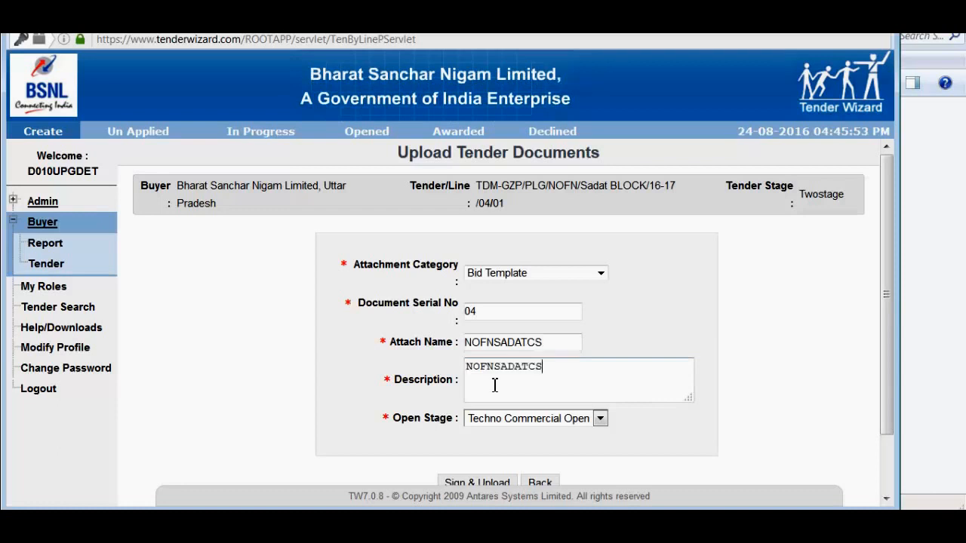
left_click(501, 372)
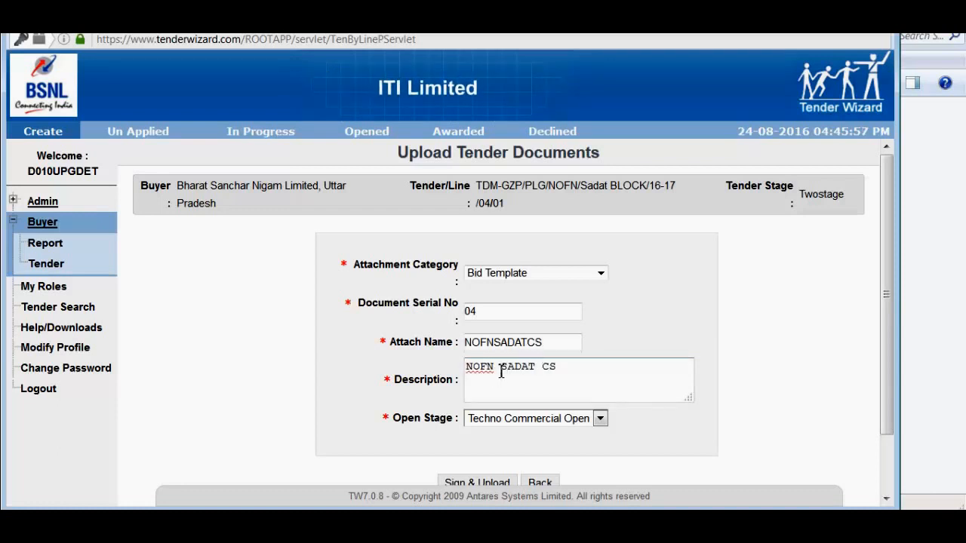
- Set the open stage of the Bid Template attachment to Cost Open
scroll(574, 400, "down", 2)
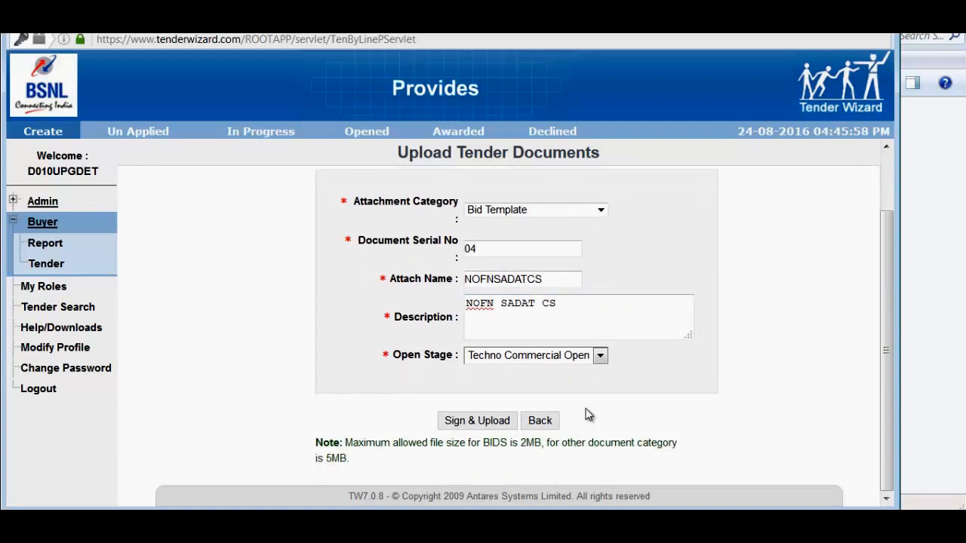
left_click(549, 362)
left_click(540, 386)
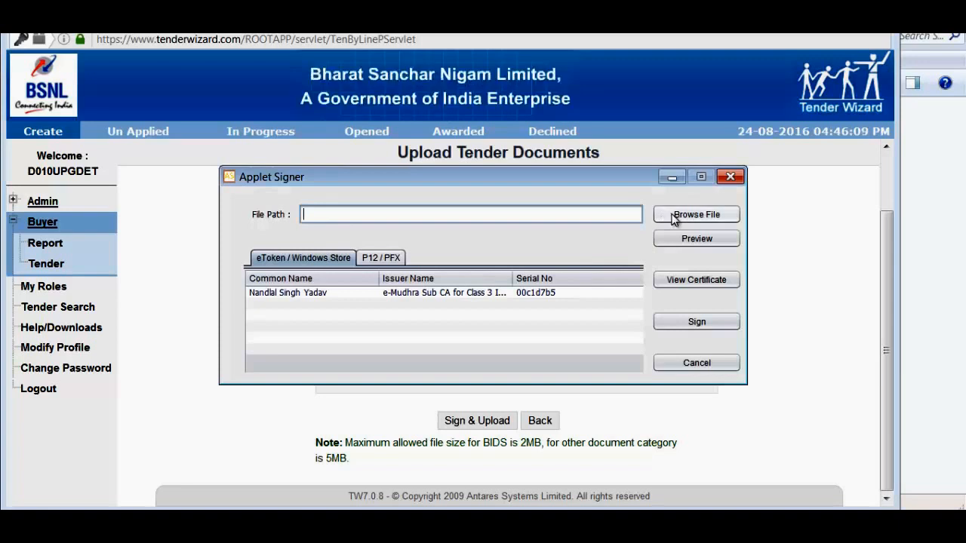
- Choose NOFNSADATCS.xls from the SADAT folder under nofn-task4 on drive G: as the file to sign
left_click(674, 215)
left_click(438, 194)
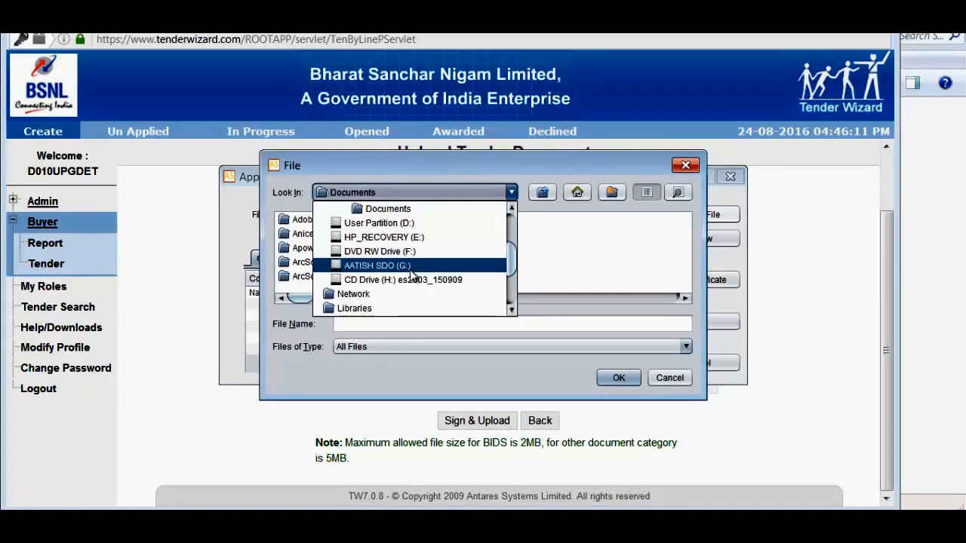
left_click(411, 270)
left_click(306, 238)
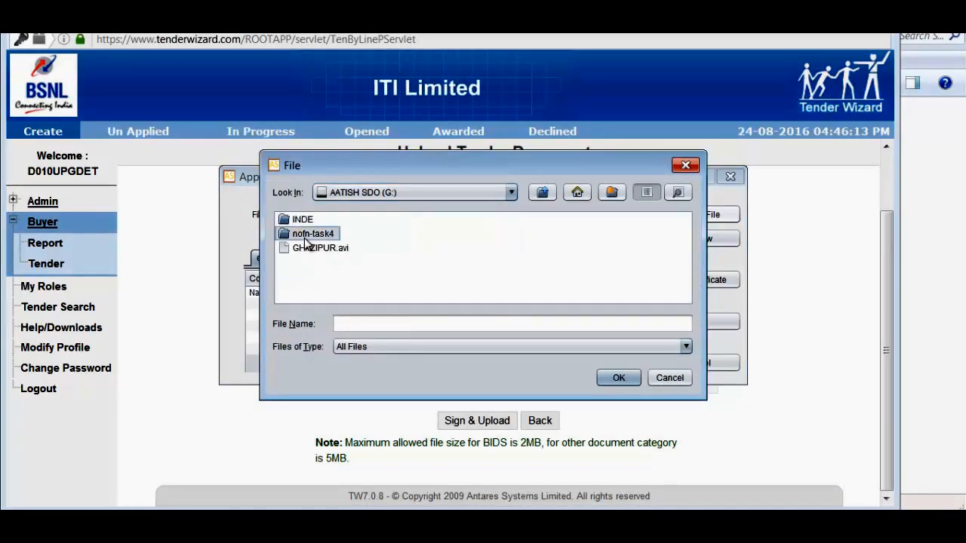
double_click(305, 238)
double_click(306, 290)
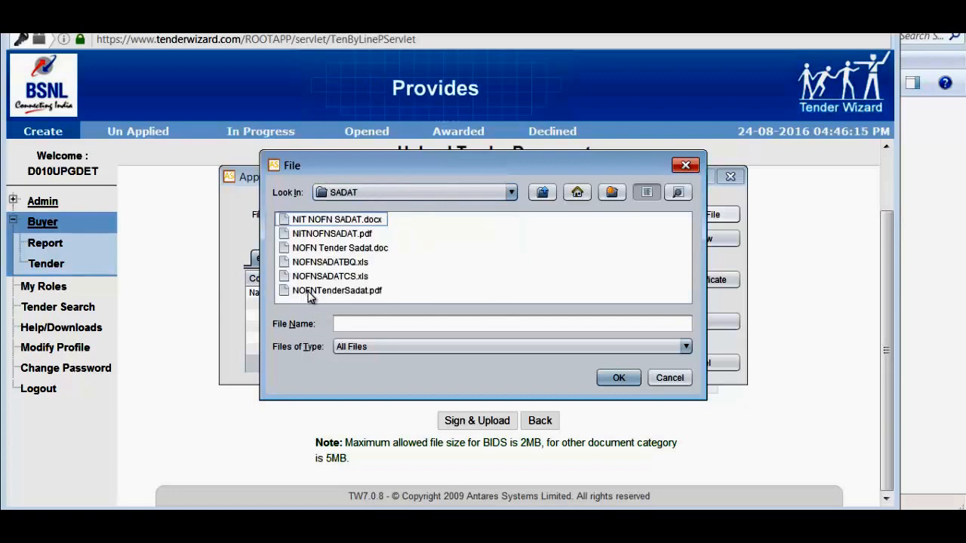
left_click(332, 277)
left_click(609, 375)
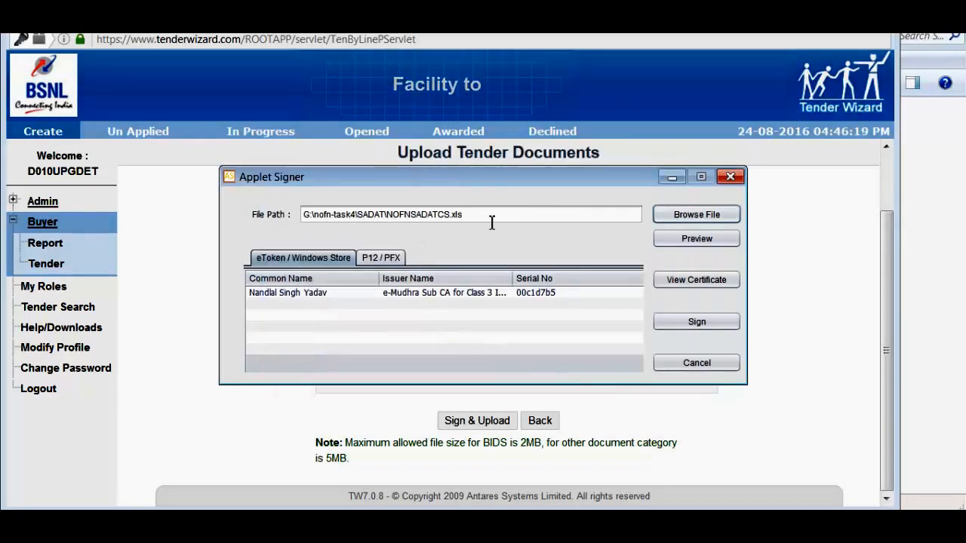
- Sign NOFNSADATCS.xls with the listed eToken certificate and verify with the User PIN to upload it
left_click(298, 295)
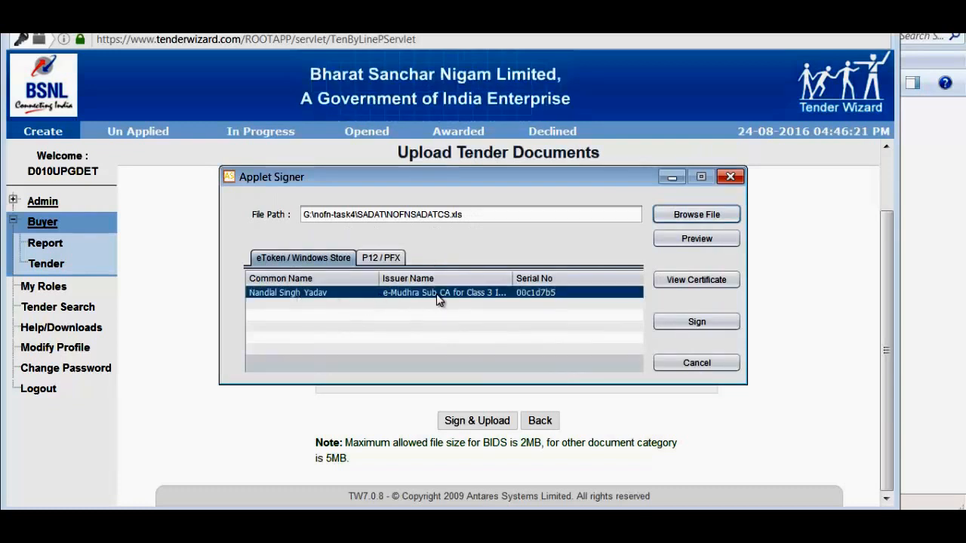
left_click(676, 322)
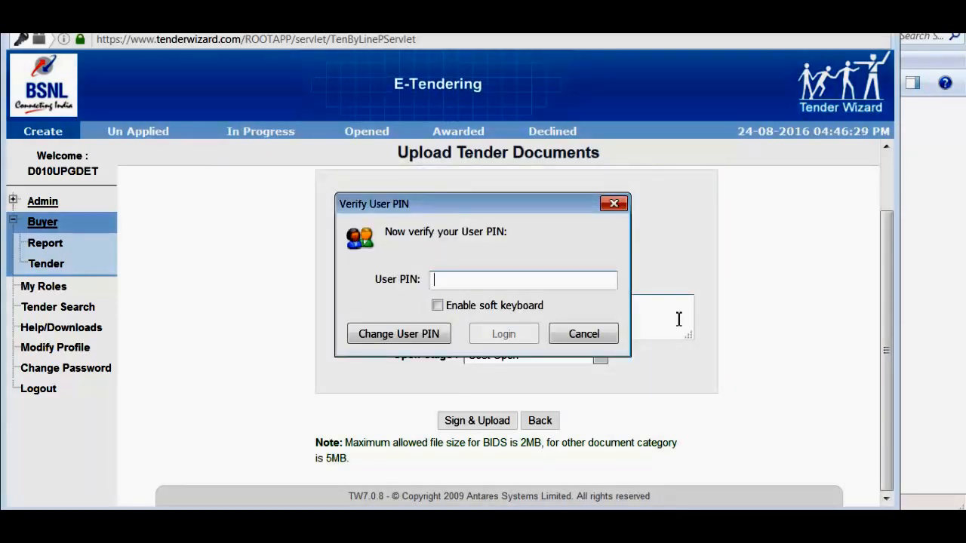
type("••••••")
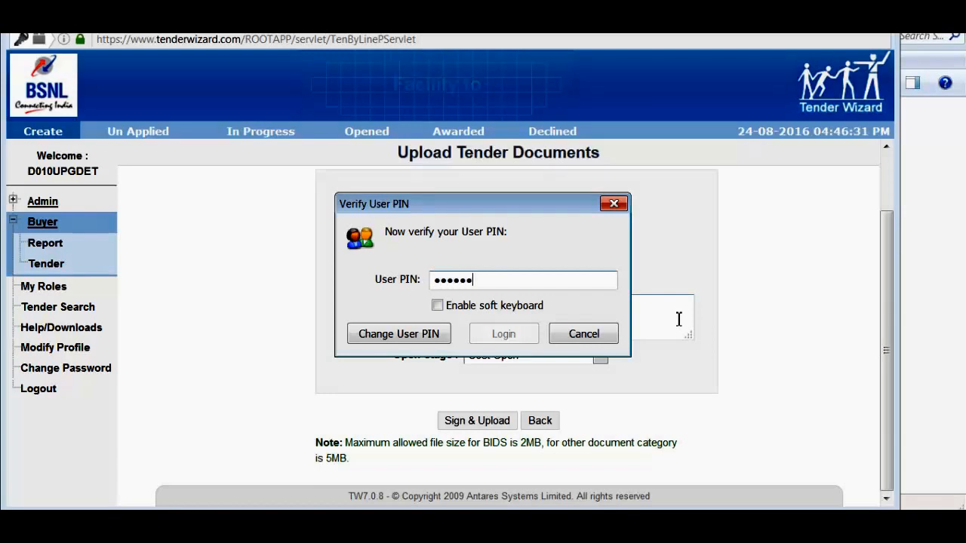
type("••")
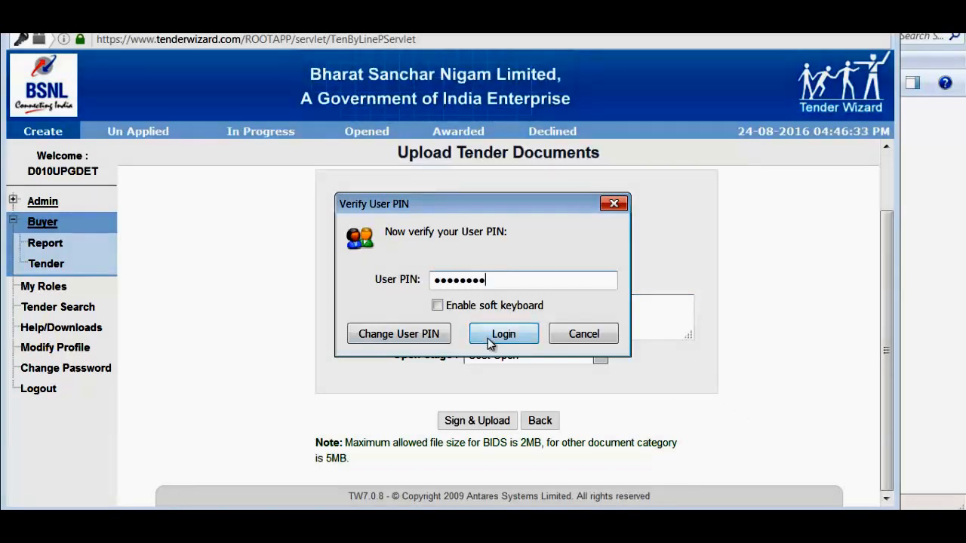
left_click(489, 341)
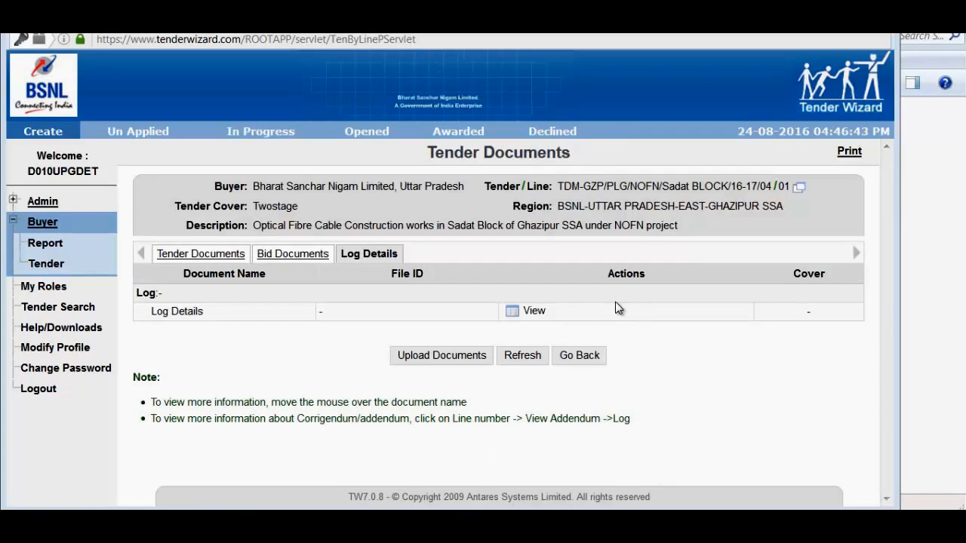
- Return from the tender documents to the Sadat Block tender's details and open its opening authority assignment
left_click(575, 361)
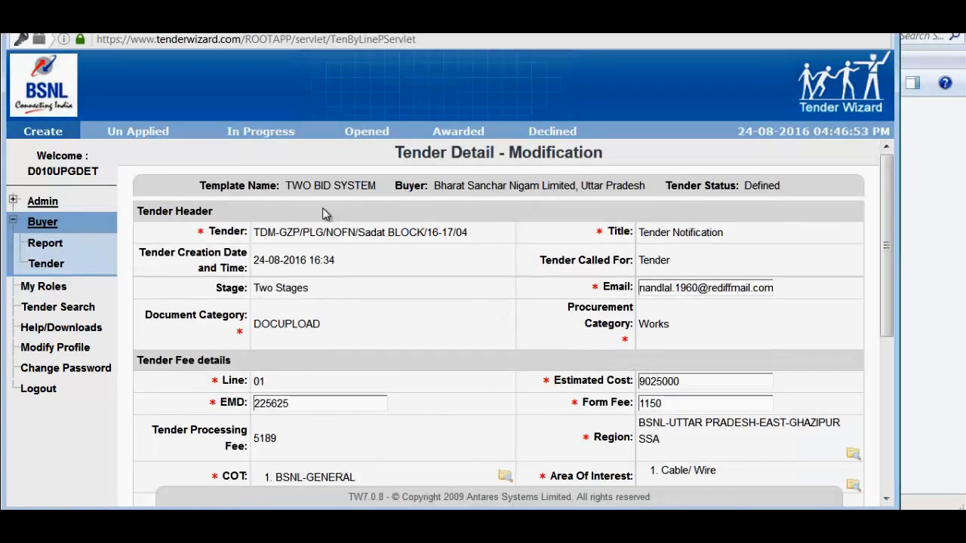
scroll(548, 313, "down", 3)
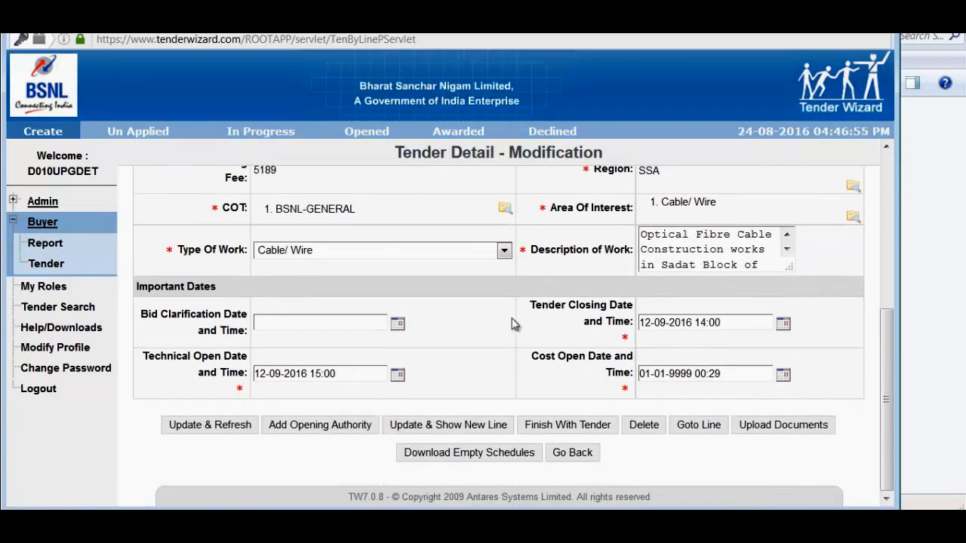
left_click(340, 430)
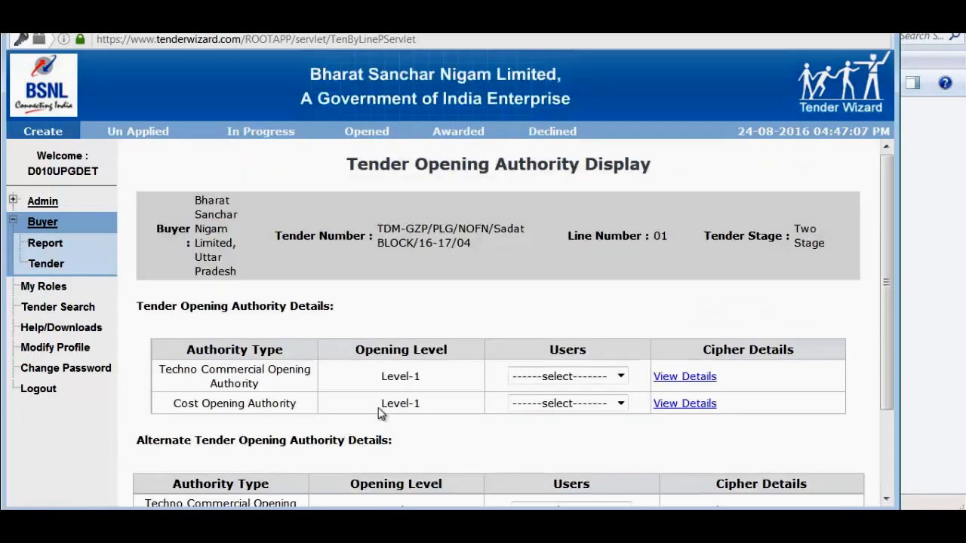
scroll(359, 368, "down", 3)
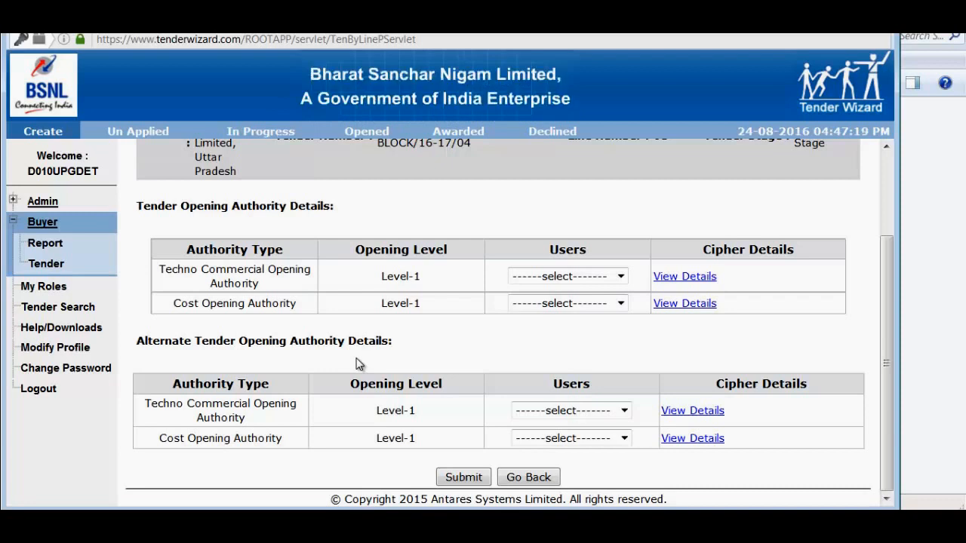
- Assign user D010UPGDET as both the Techno Commercial and the Cost Opening Authority
left_click(620, 276)
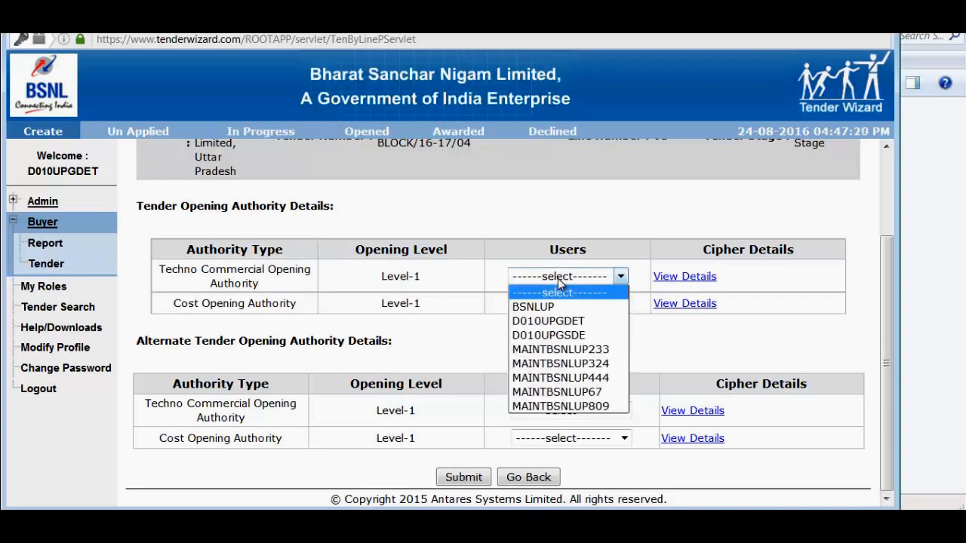
left_click(550, 320)
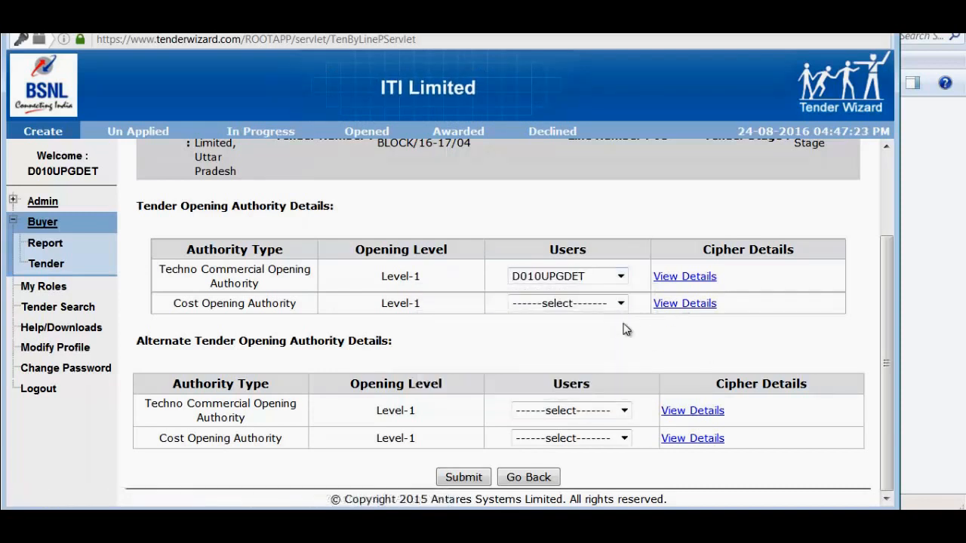
left_click(620, 302)
left_click(565, 344)
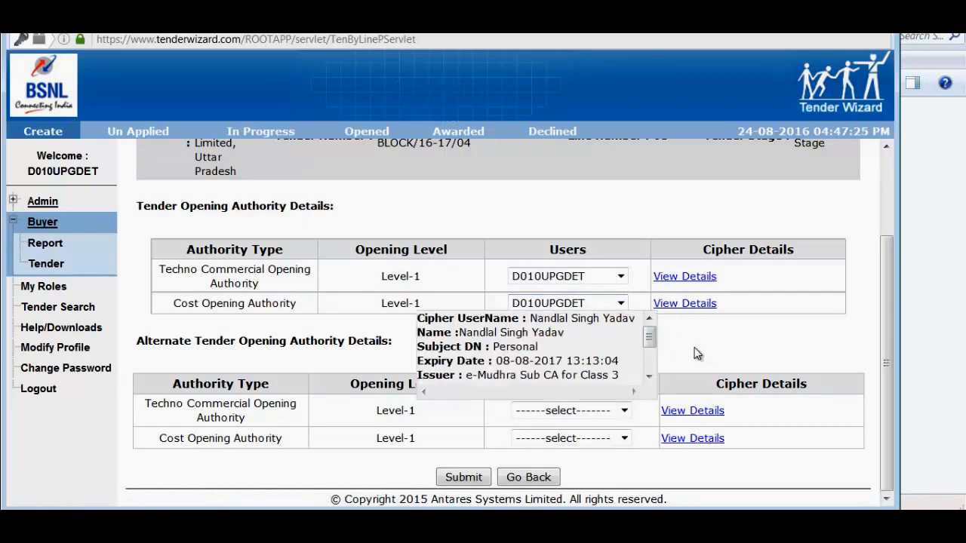
- Assign user D010UPGSDE as the alternate Techno Commercial and Cost Opening Authority and submit the authorities
left_click(599, 415)
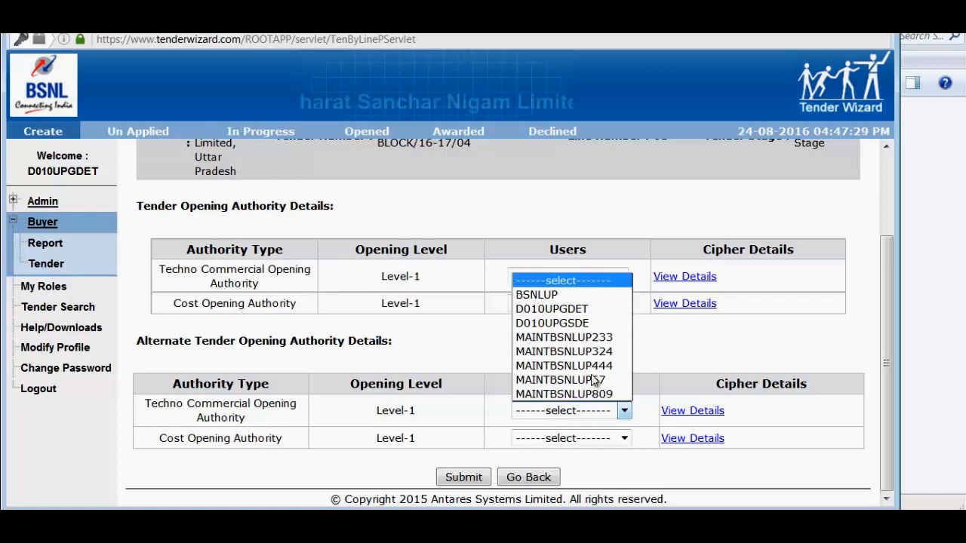
left_click(599, 329)
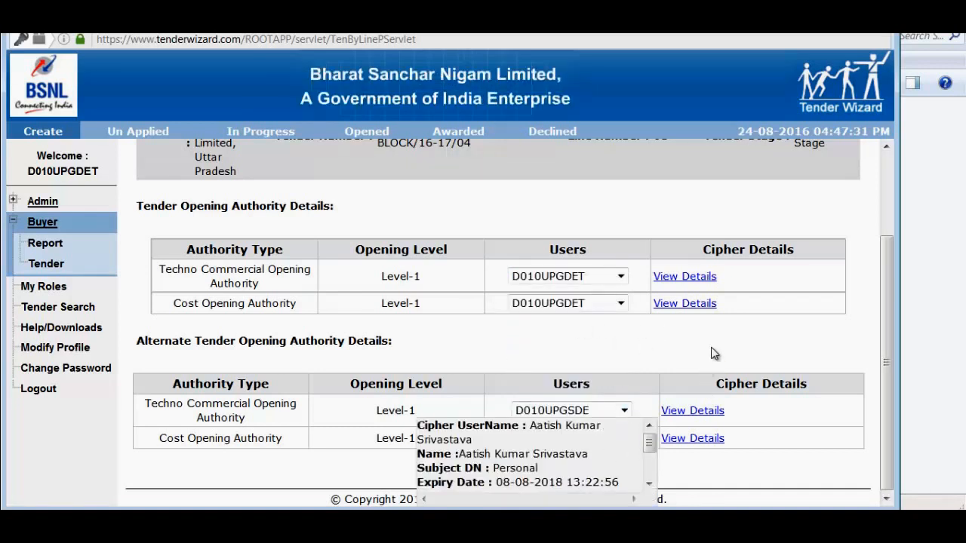
left_click(624, 438)
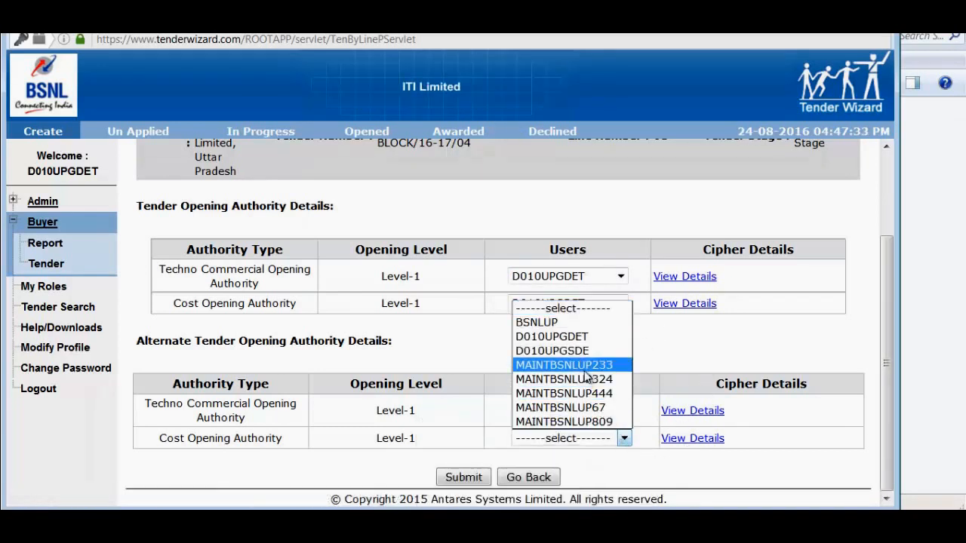
left_click(586, 351)
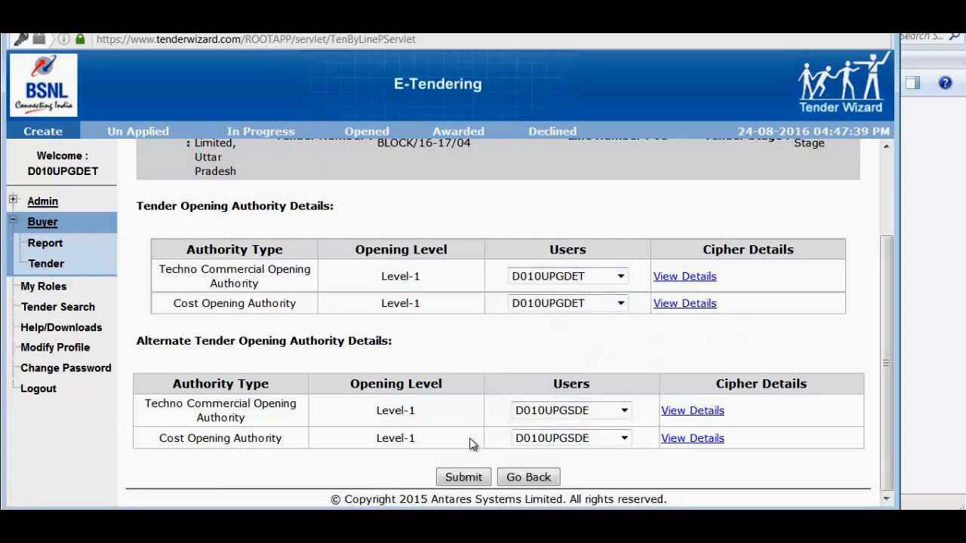
left_click(468, 480)
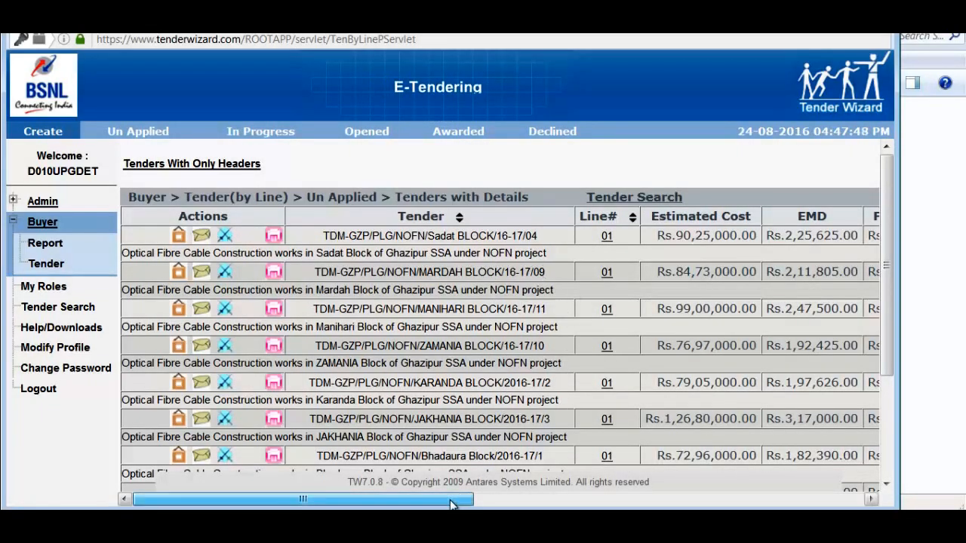
- Examine the Sadat Block tender's entry in the Un Applied tenders list, including its authorization date
mouse_move(451, 504)
left_mouse_down()
mouse_move(478, 507)
mouse_move(449, 501)
left_mouse_up()
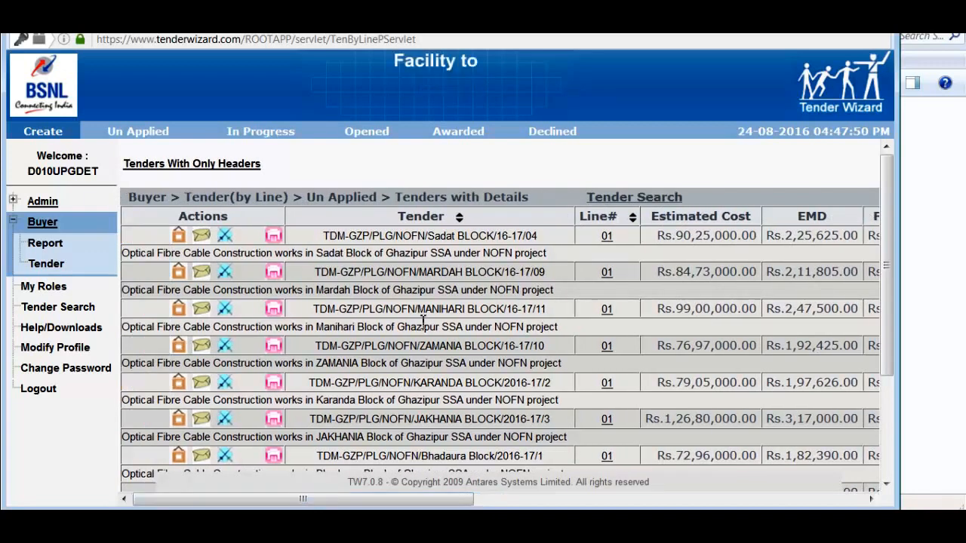
left_click_drag(319, 236, 555, 243)
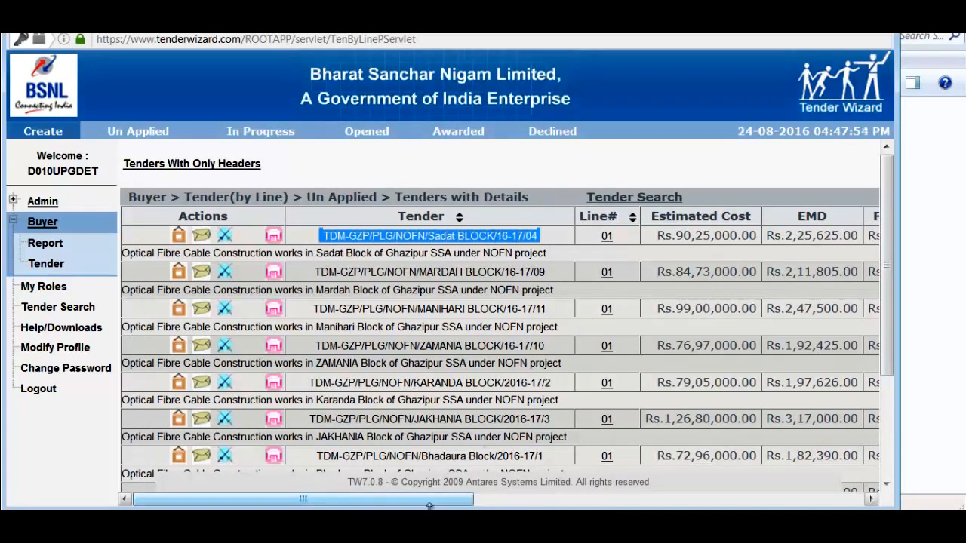
left_click_drag(452, 504, 689, 458)
left_click_drag(619, 235, 739, 240)
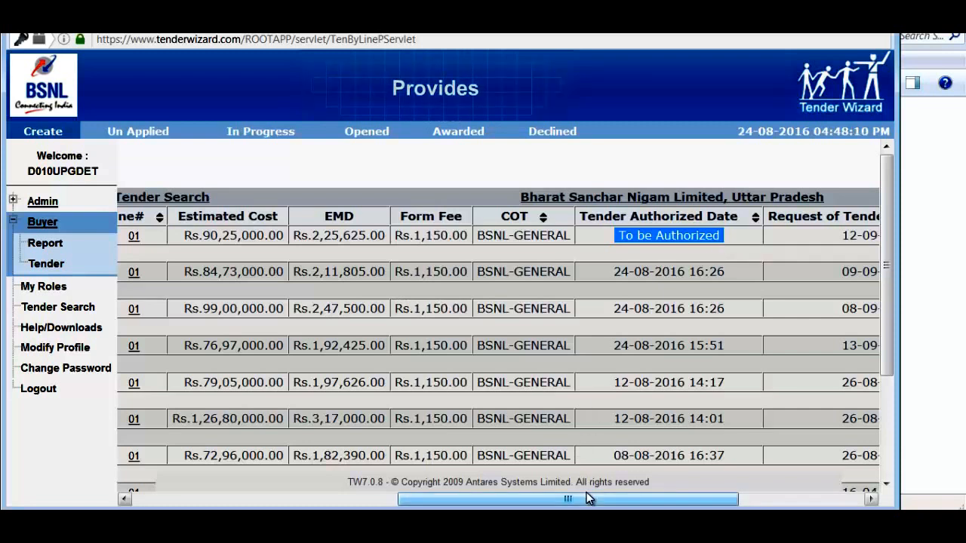
left_click(658, 237)
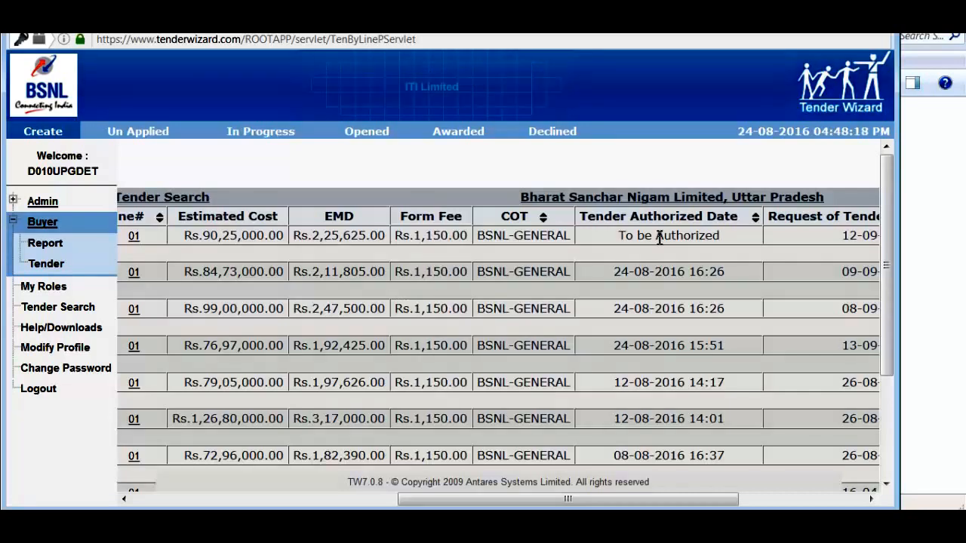
- Open line 01 of the Sadat Block tender from the Un Applied list and finish with the tender
left_click_drag(393, 505, 198, 506)
left_click_drag(369, 505, 302, 503)
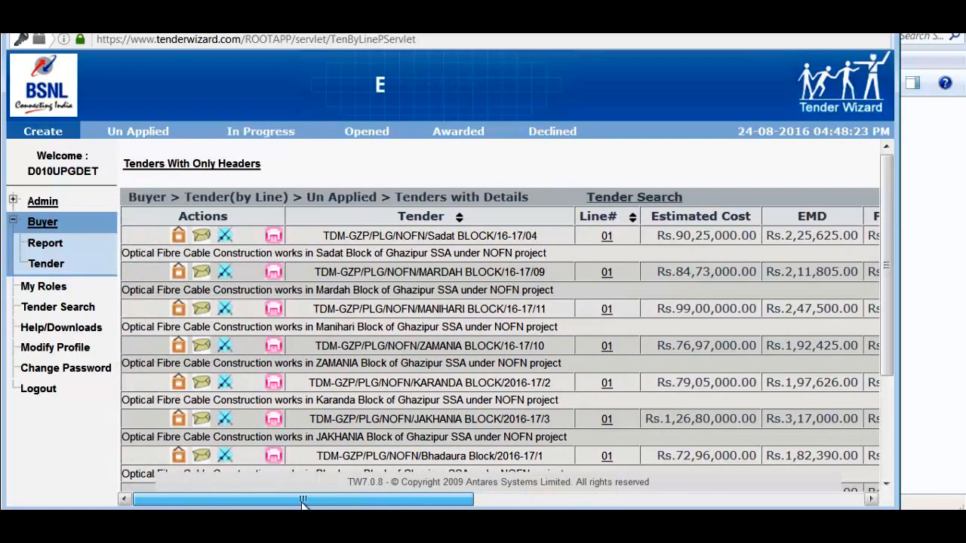
left_click(607, 237)
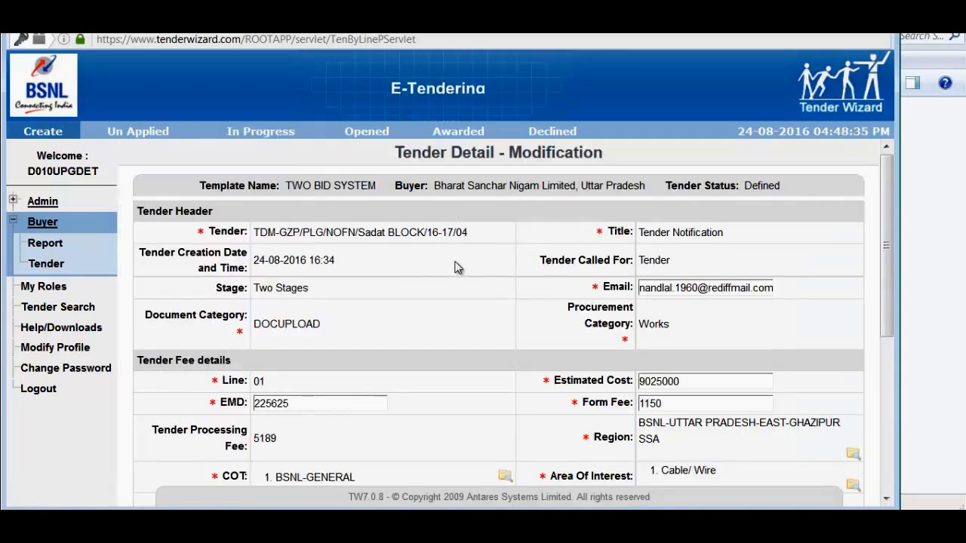
scroll(461, 272, "down", 5)
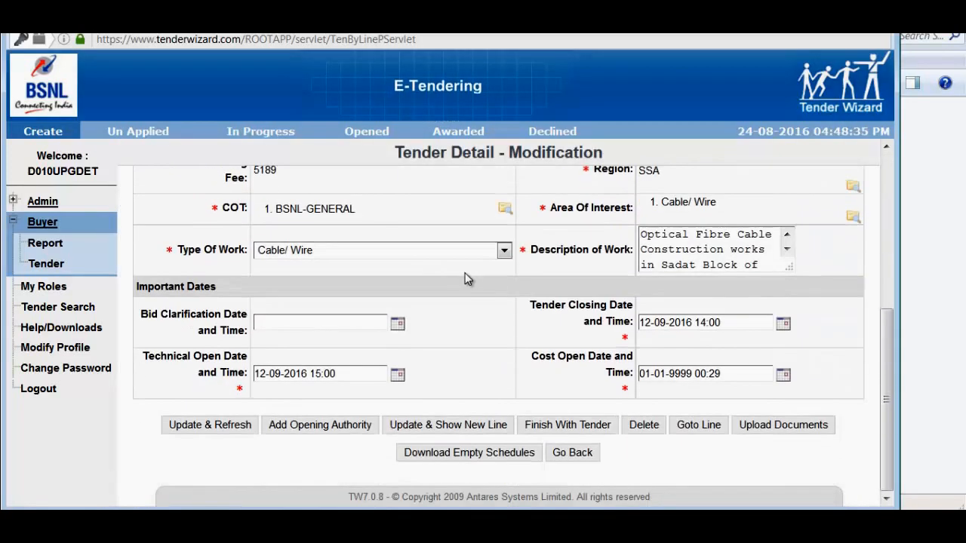
left_click(558, 428)
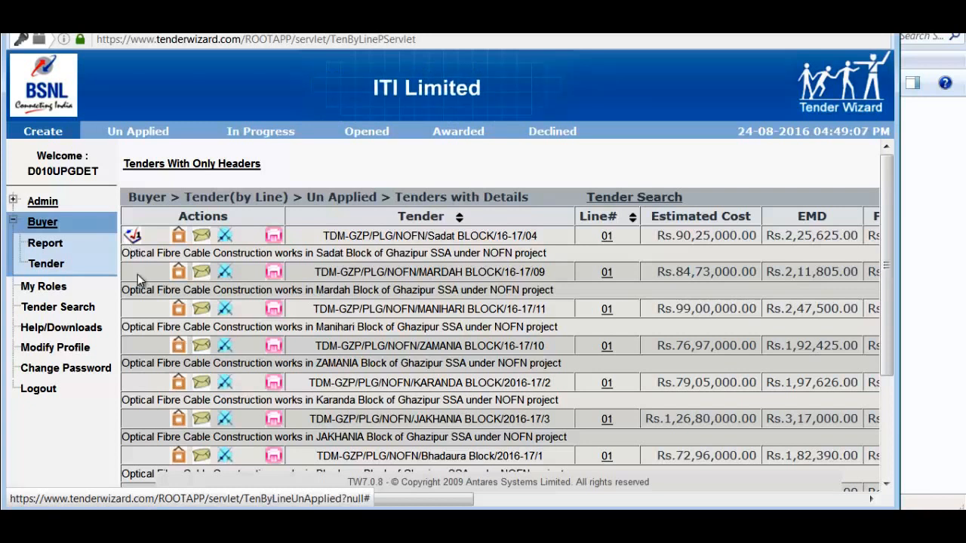
- Authorize the Sadat Block tender, signing with the first listed e-Mudhra certificate and its user PIN, and accept the no-correction notice
left_click(132, 236)
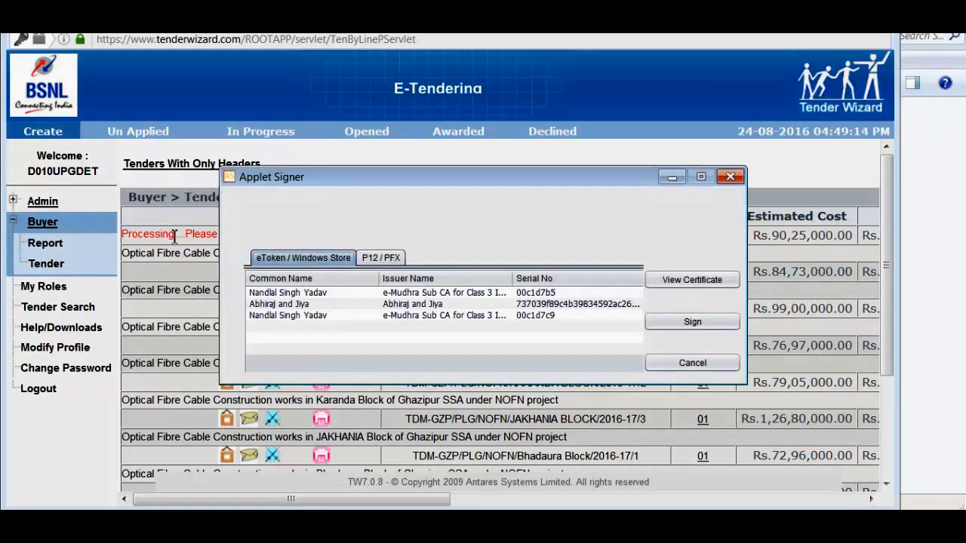
left_click(303, 295)
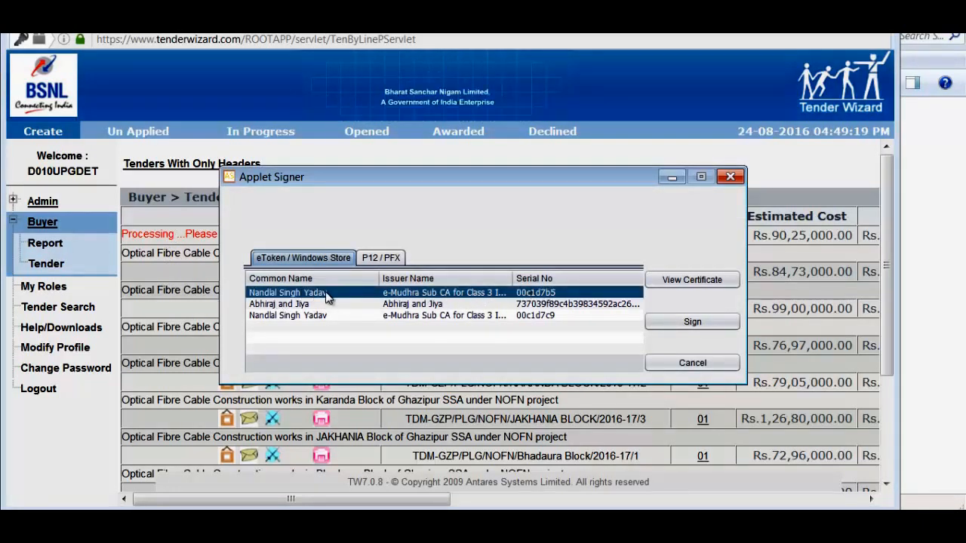
left_click(683, 323)
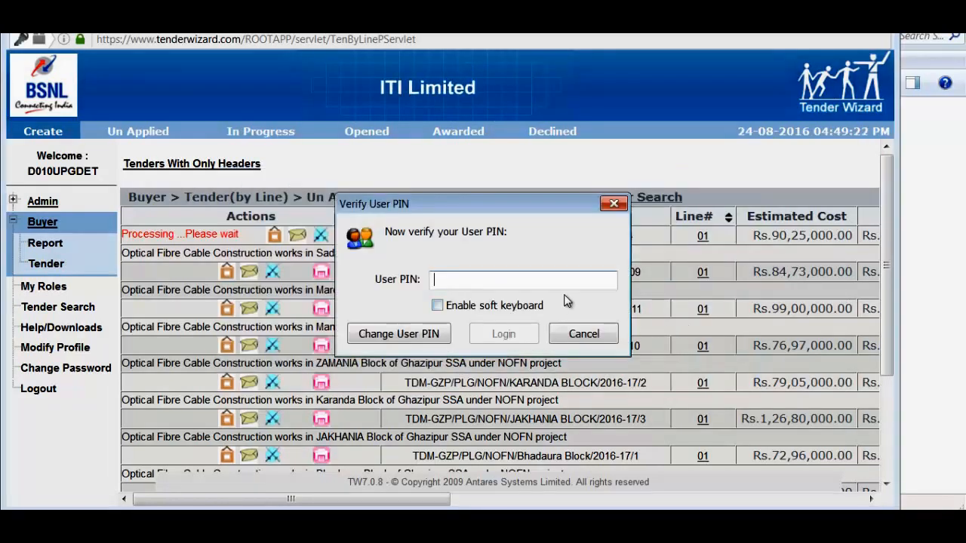
type("********")
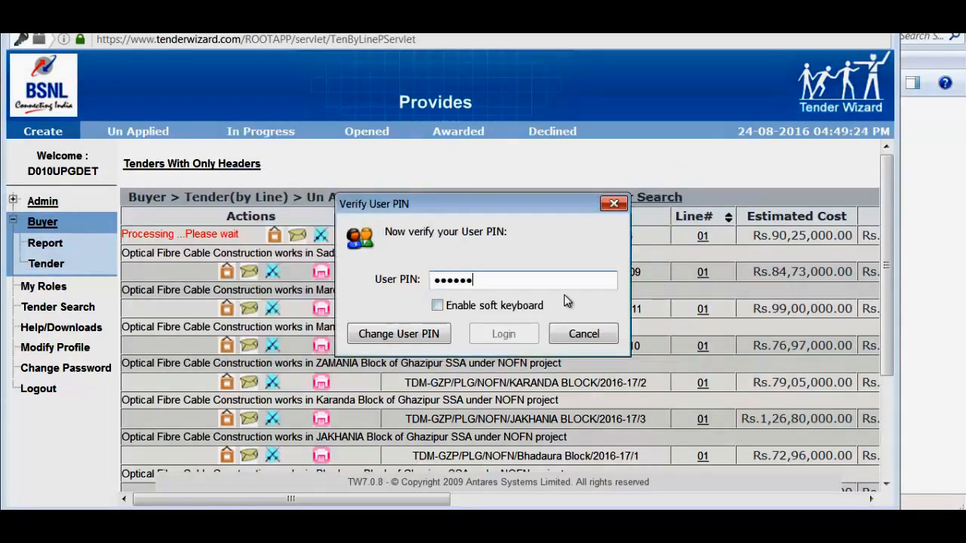
left_click(534, 334)
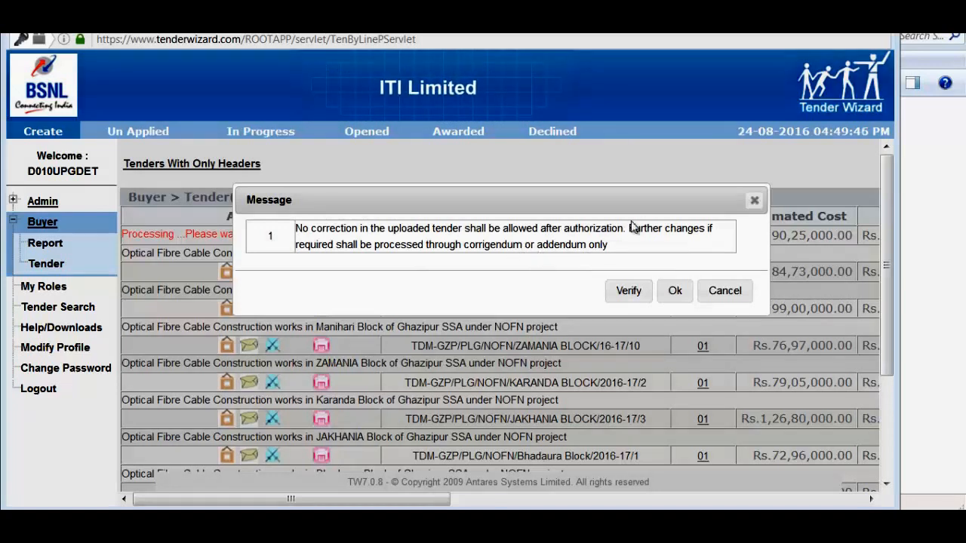
left_click(674, 292)
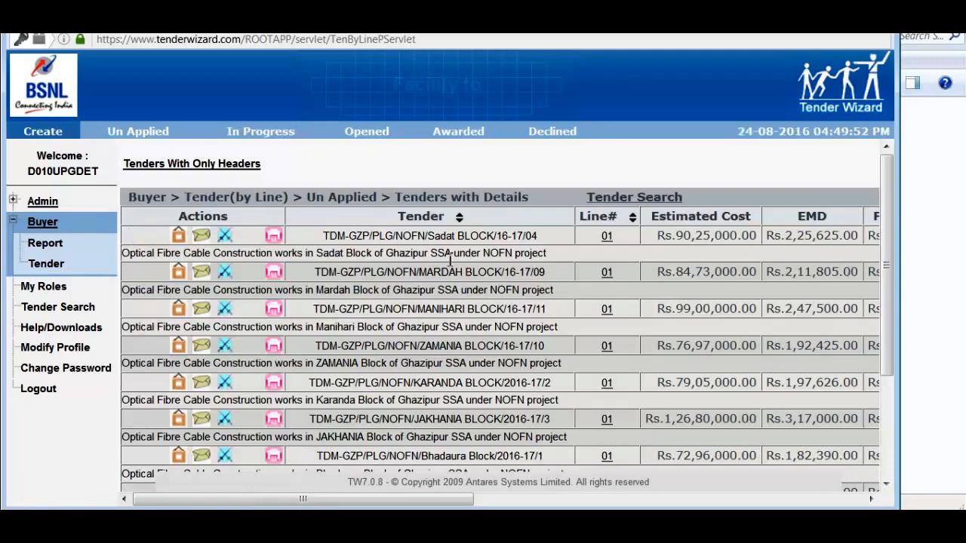
- Check the Sadat Block tender's authorized date and return to the start of its row in the tender list
left_click_drag(460, 499, 850, 504)
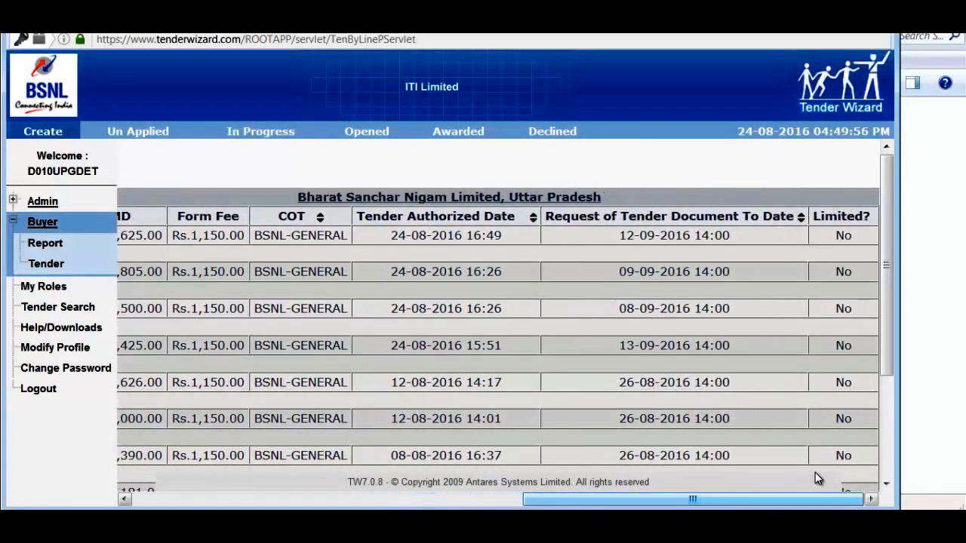
left_click_drag(393, 238, 507, 239)
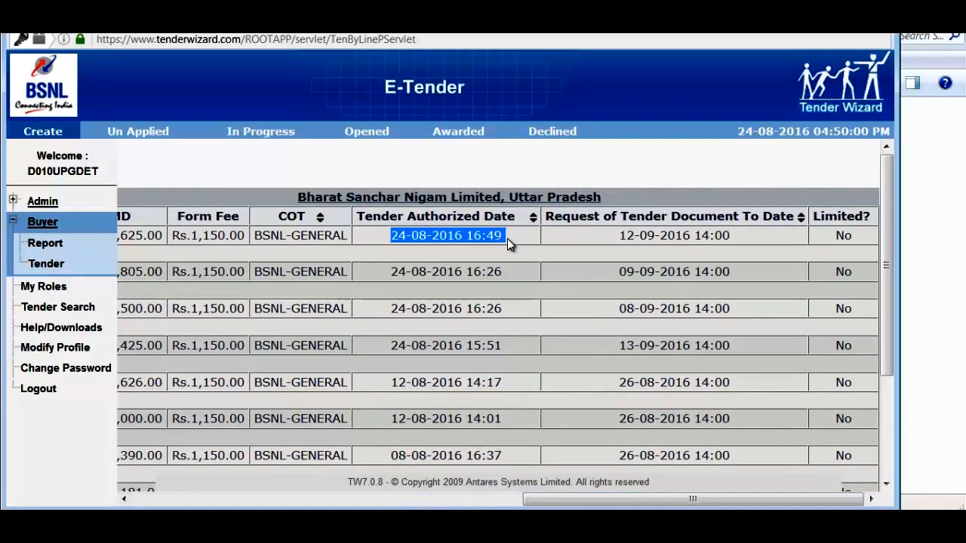
left_click(476, 240)
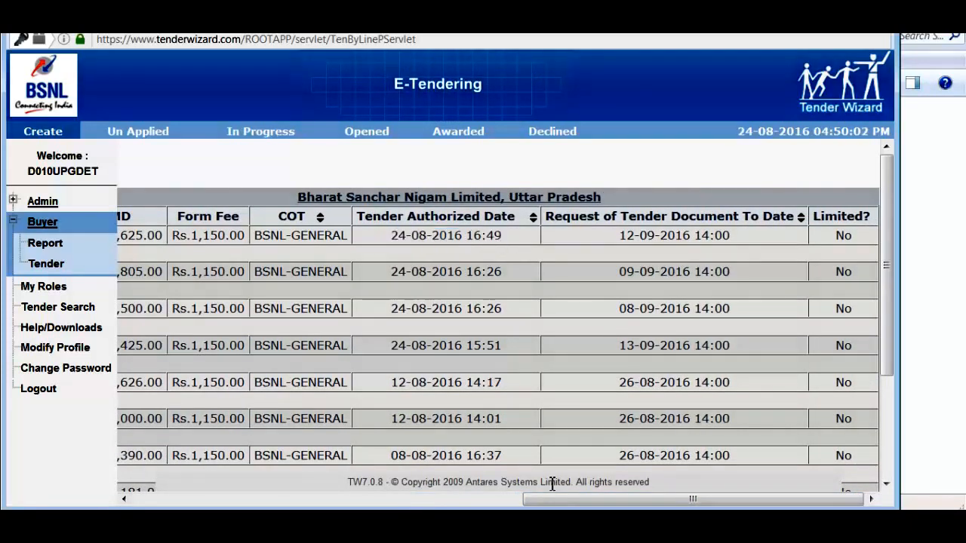
left_click_drag(571, 503, 179, 474)
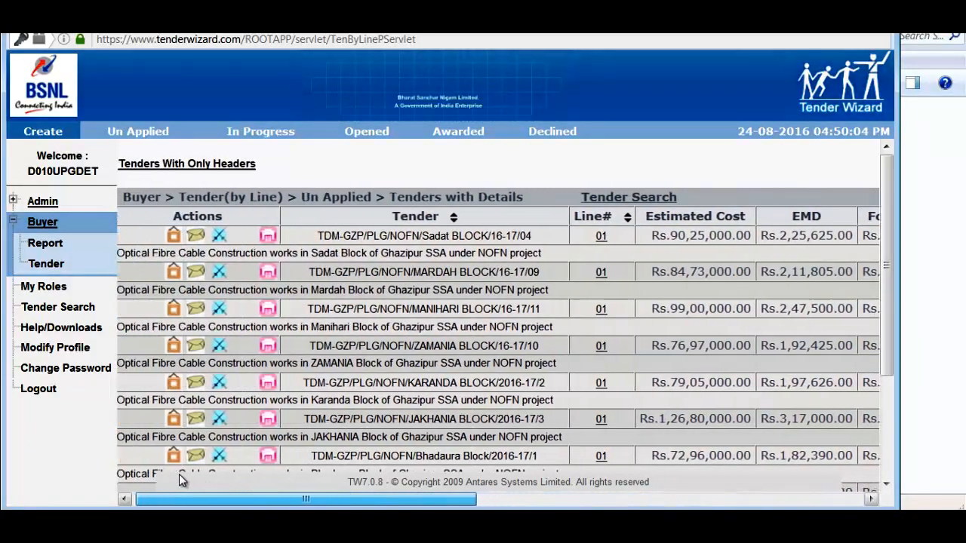